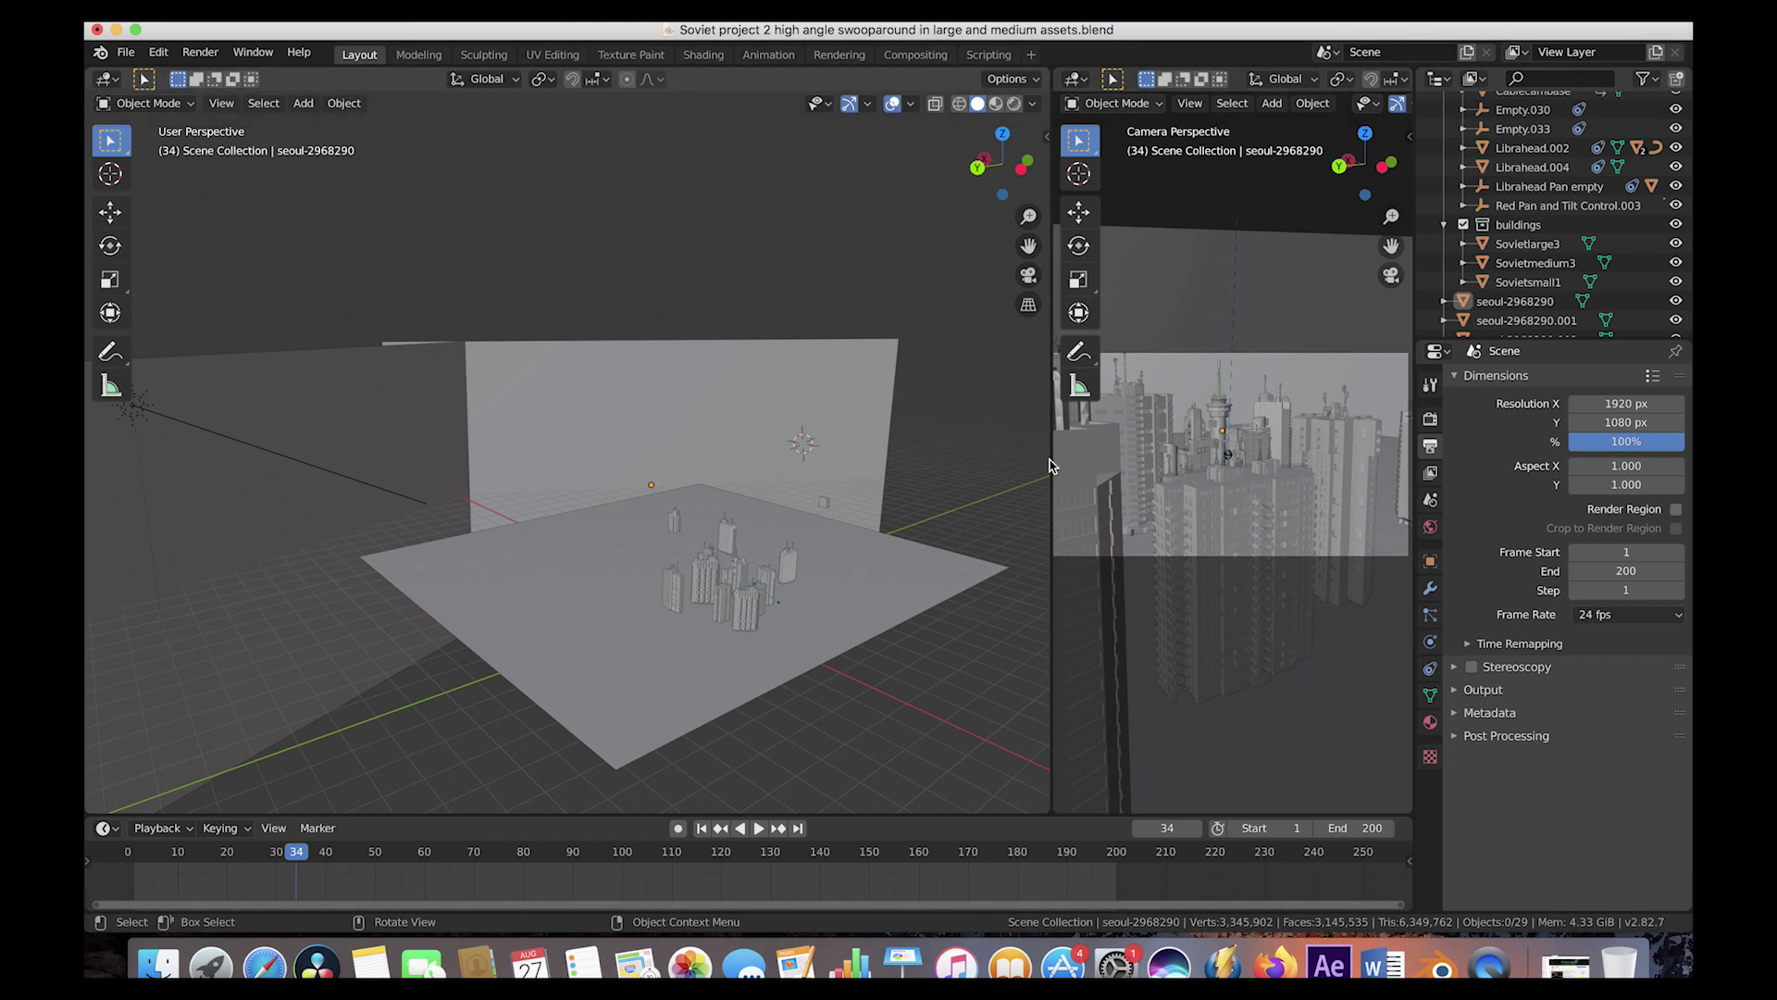
- Widen the camera viewport and zoom and orbit the working view toward the building cluster
drag(1051, 459, 892, 457)
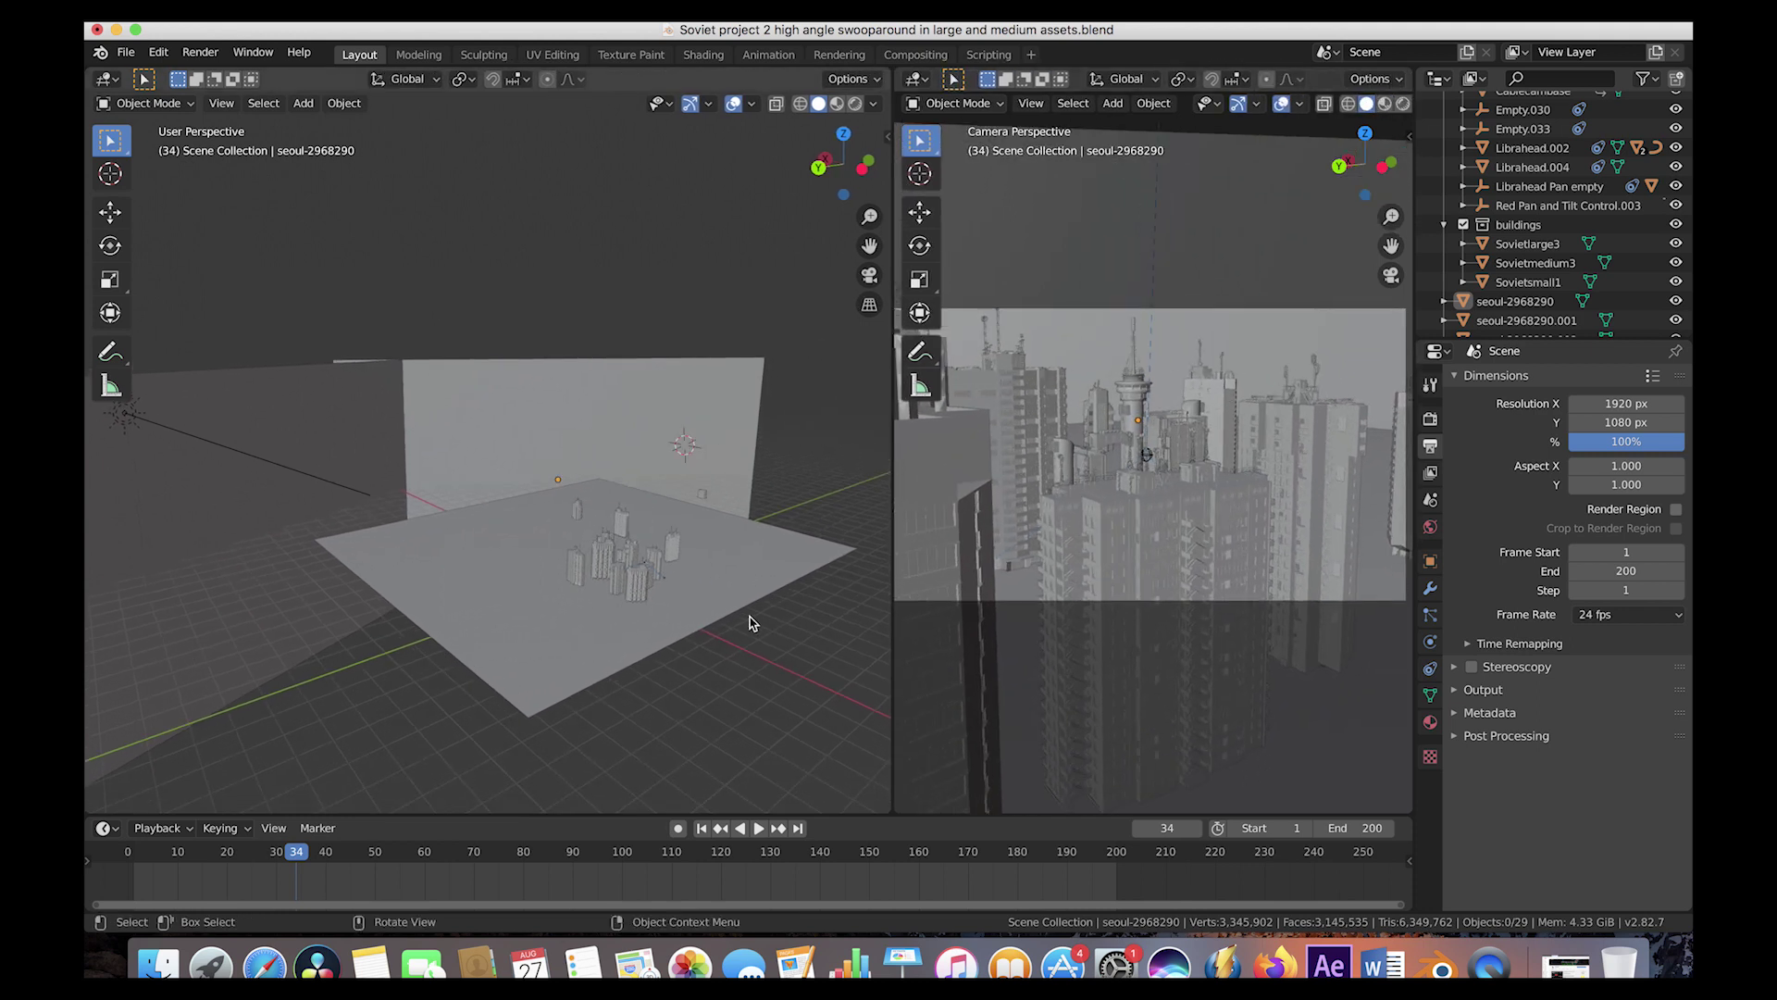
scroll(749, 623, up, 6)
scroll(750, 623, down, 8)
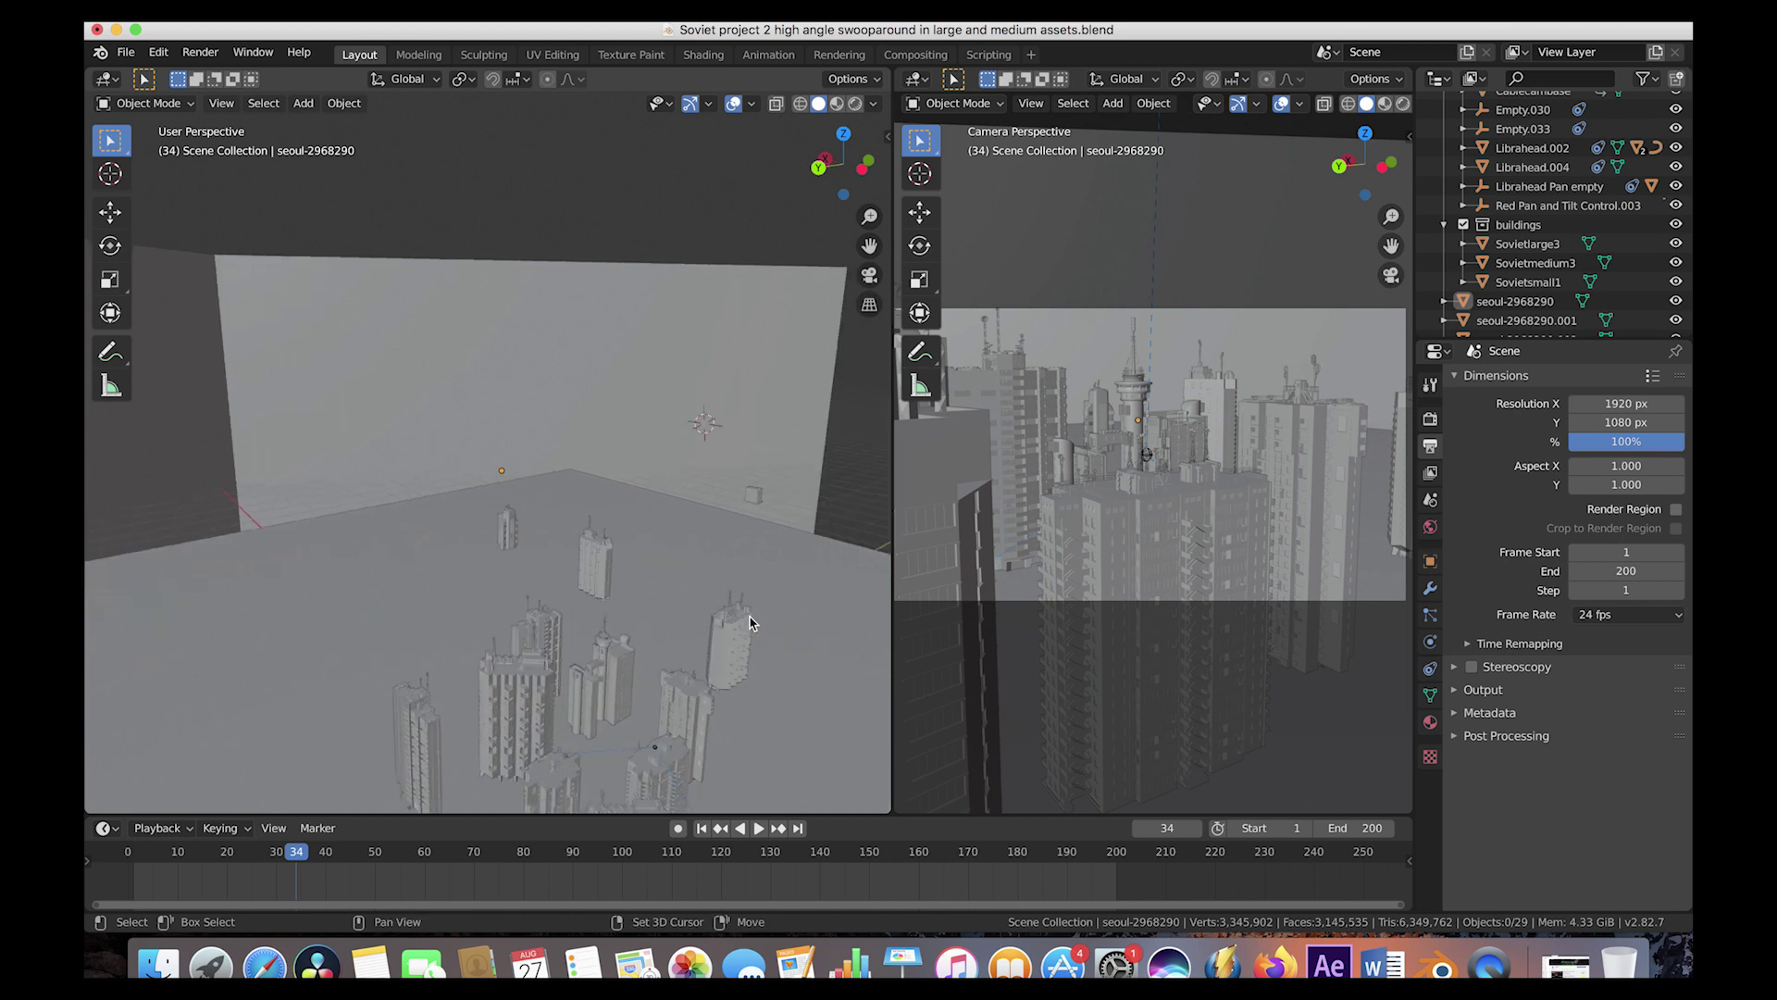
middle_drag(601, 484, 400, 453)
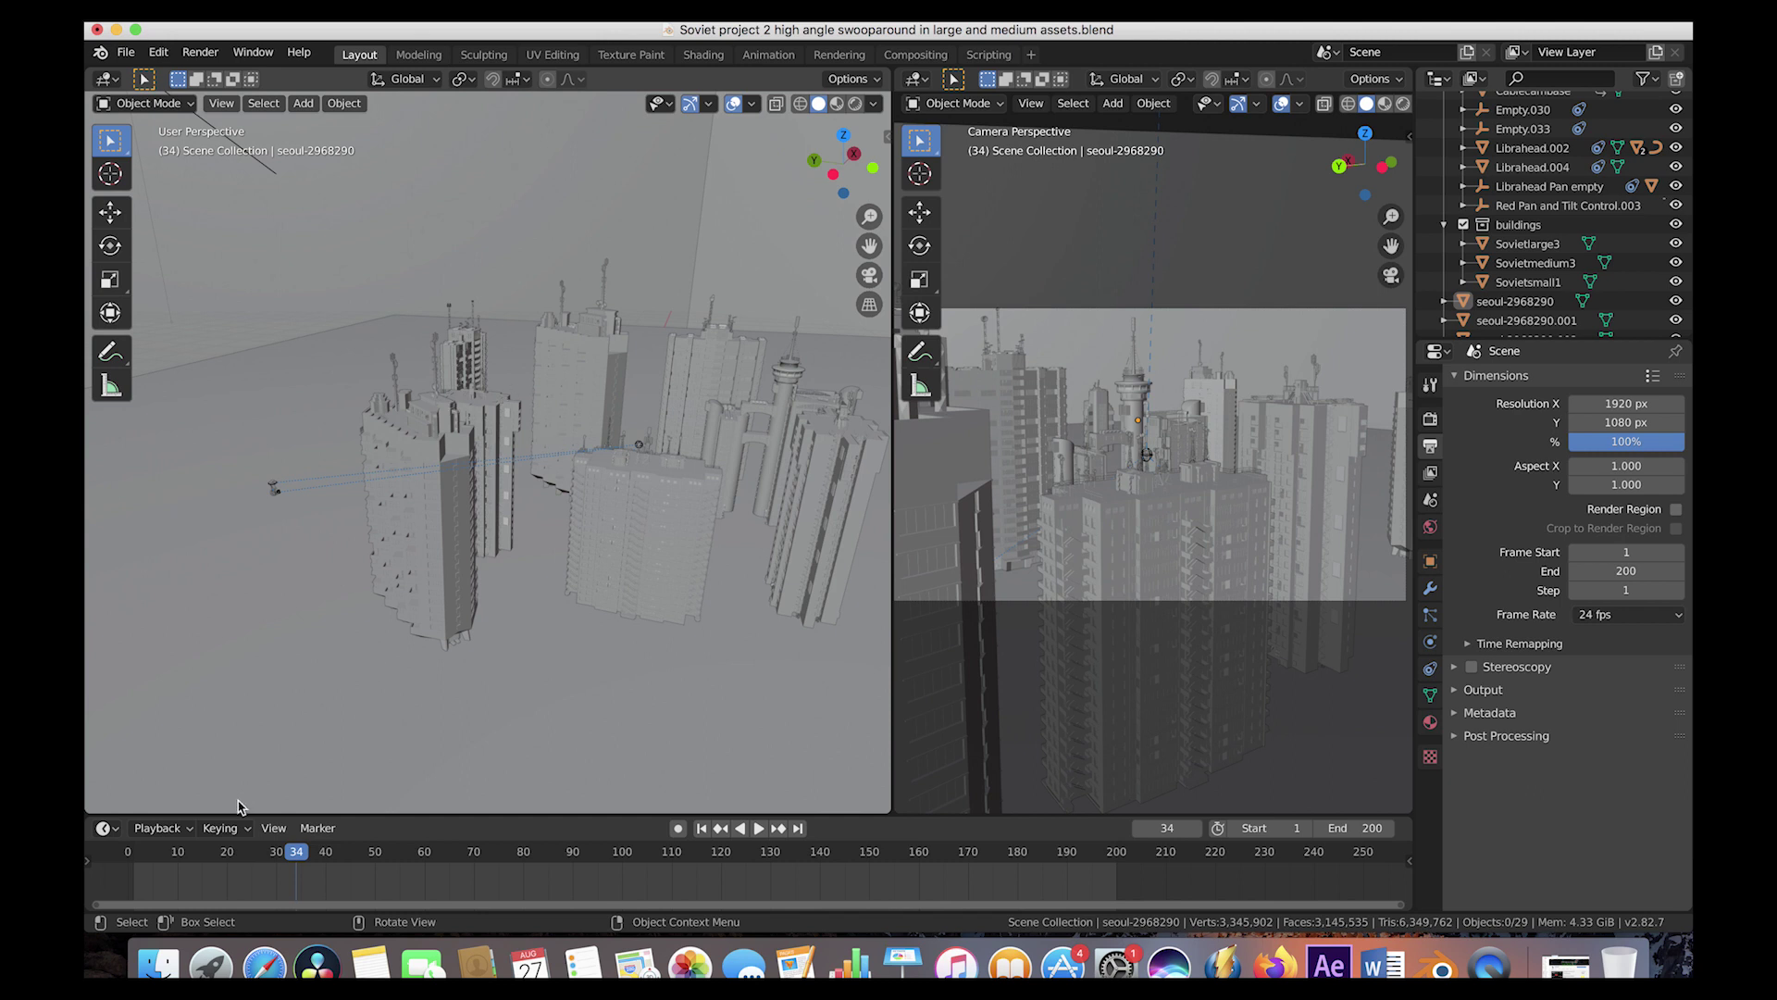
click(138, 854)
- Briefly play the animation, then select the Red Pan and Tilt Control.003 and Librahead Pan empties
key(space)
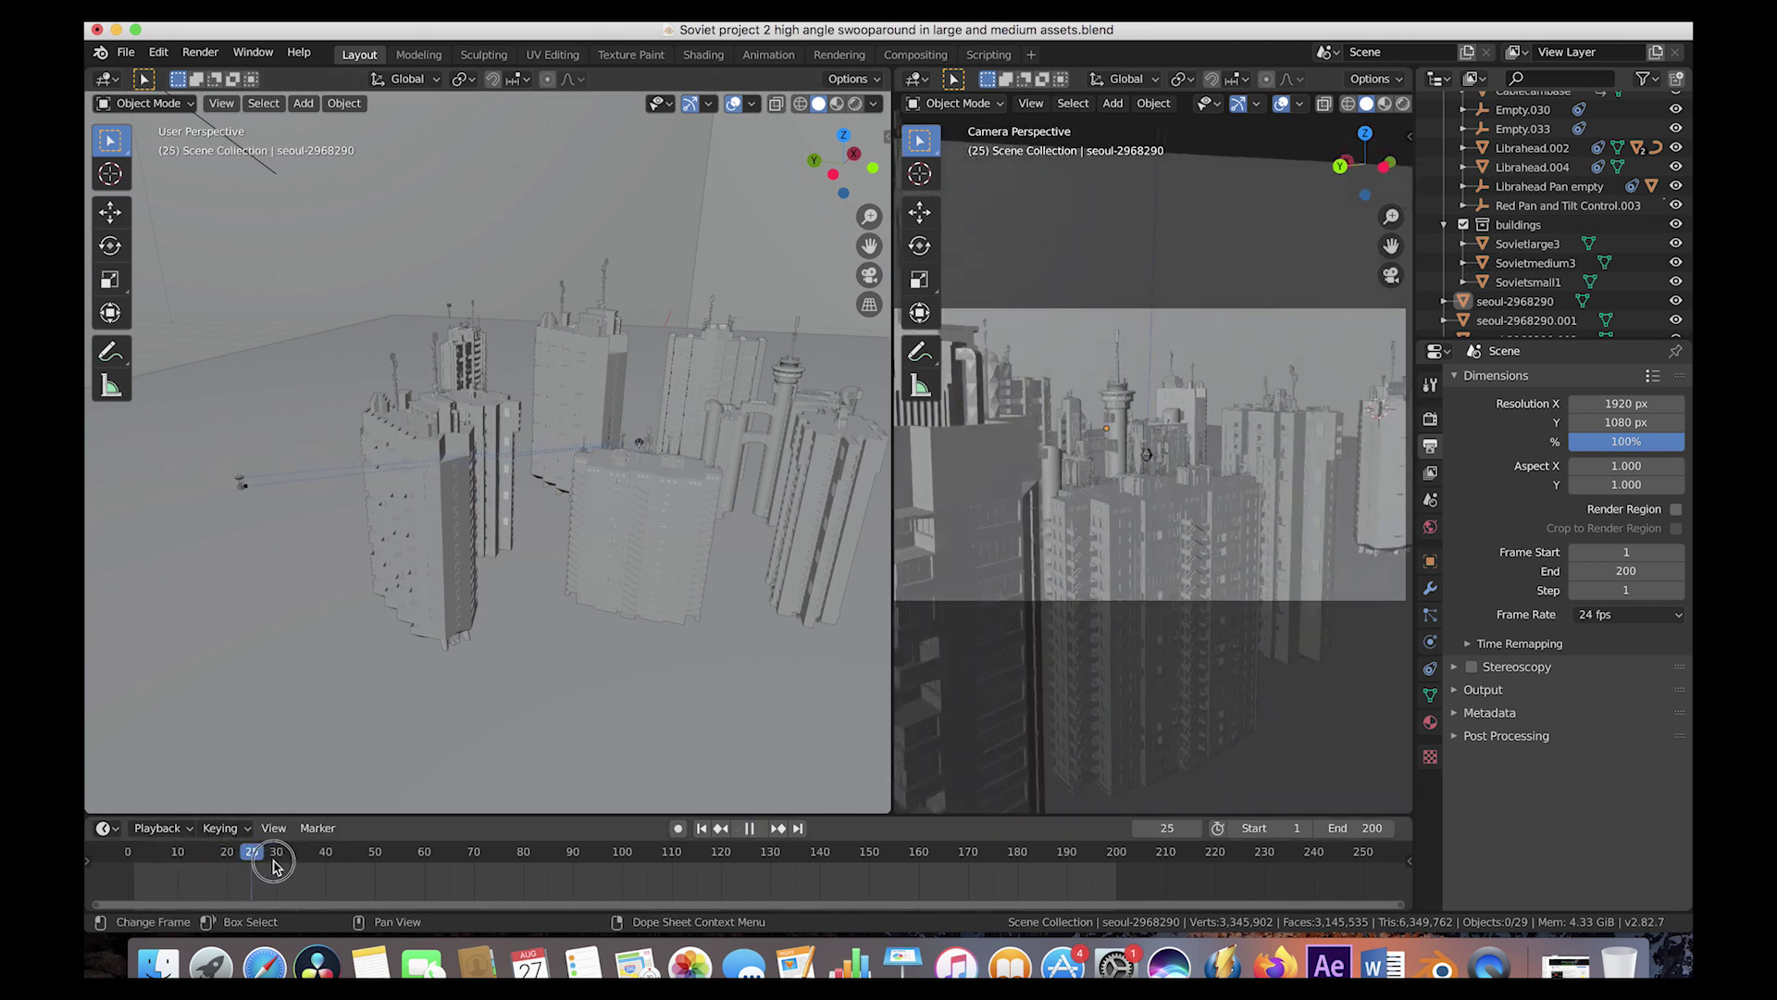
key(Escape)
click(546, 451)
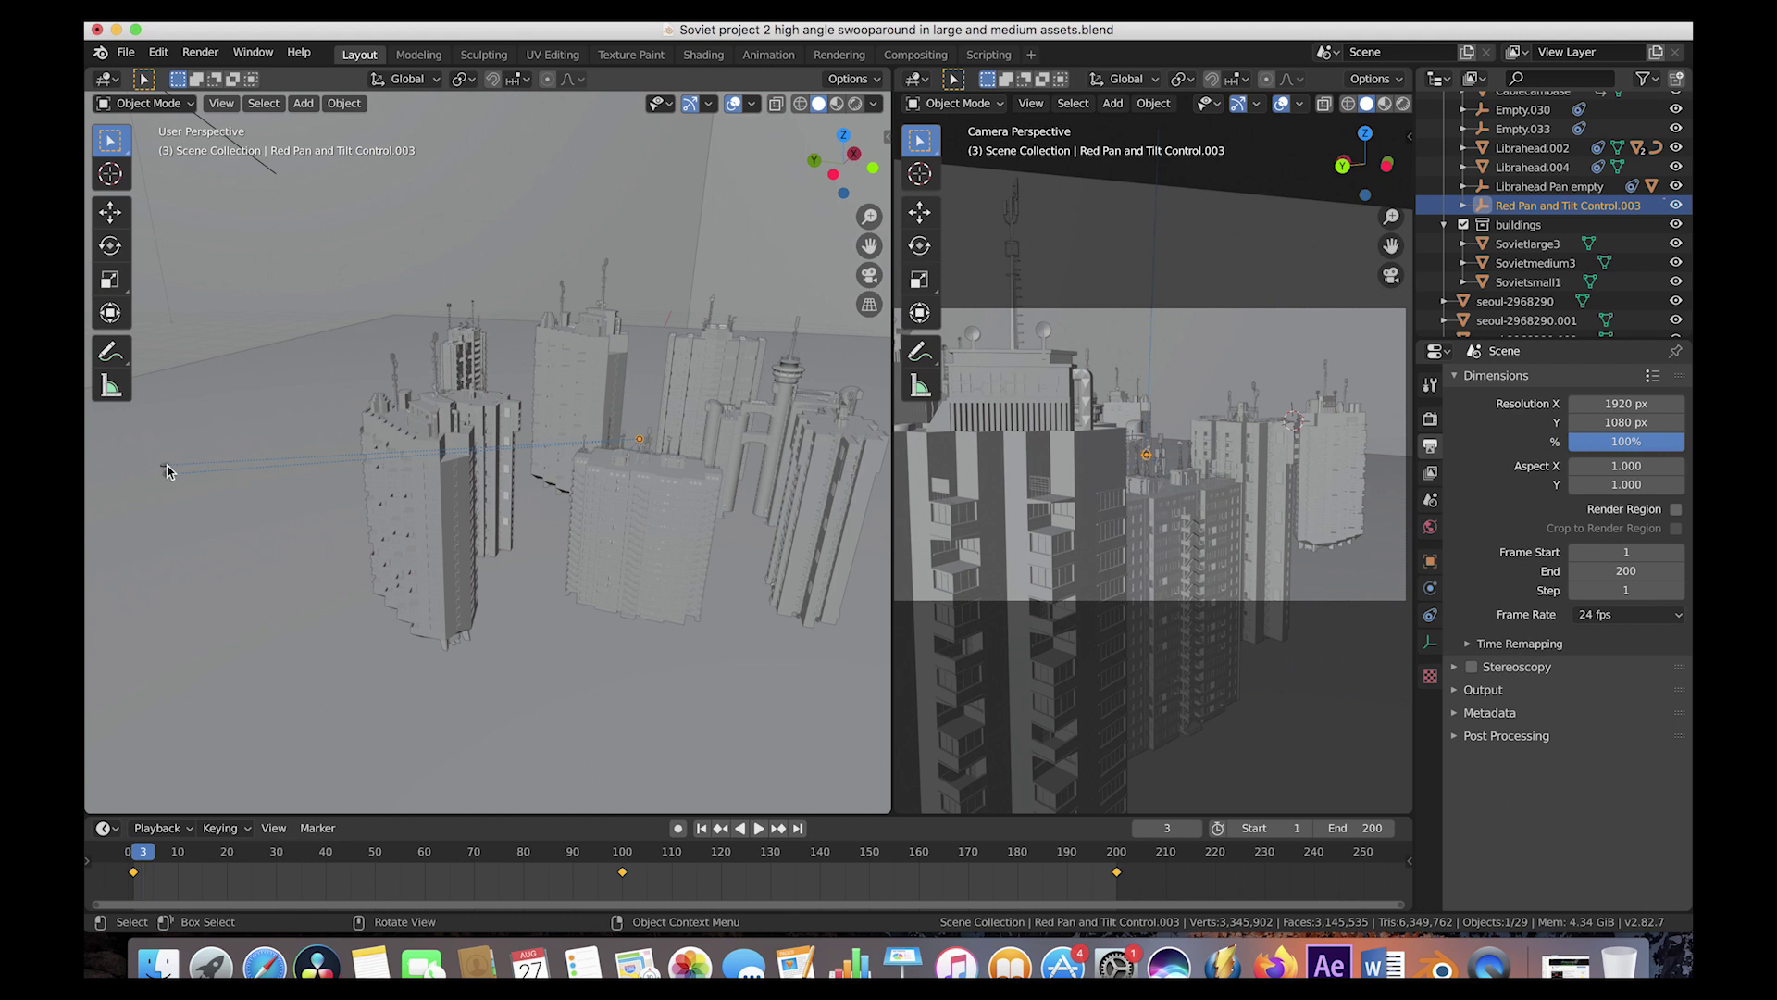
click(166, 468)
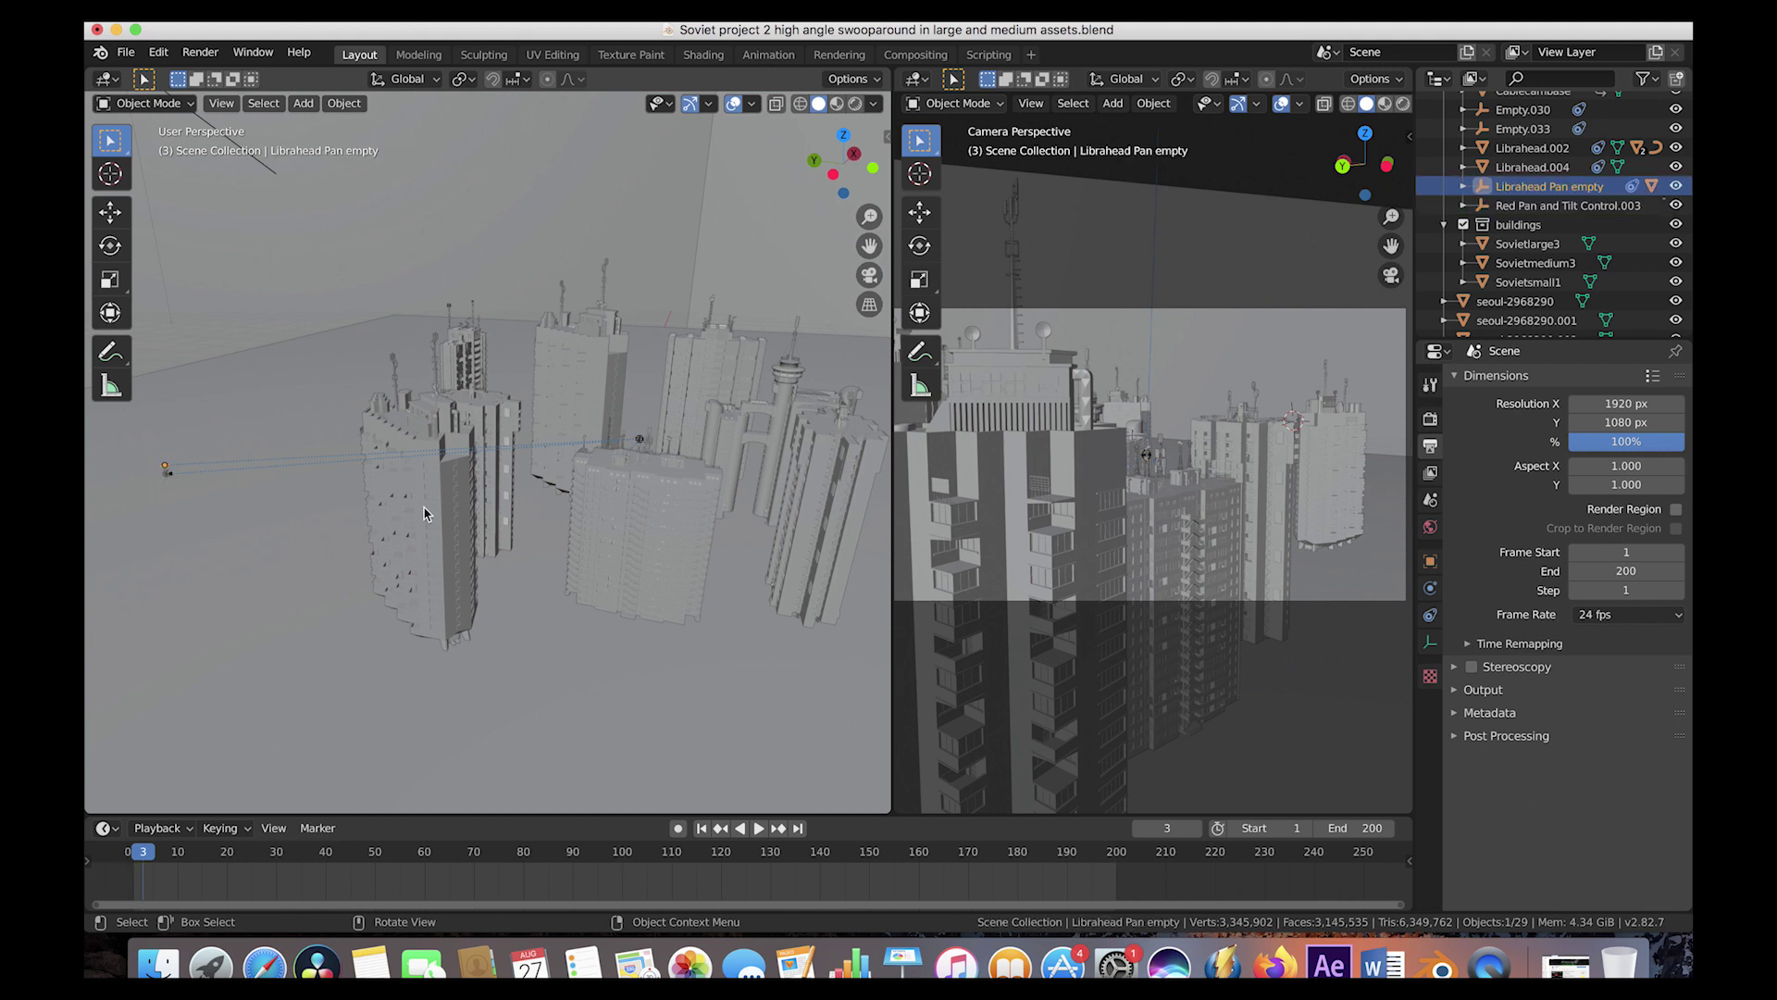
- Play and scrub the camera animation, stopping at frame 141, then orbit the working view
key(space)
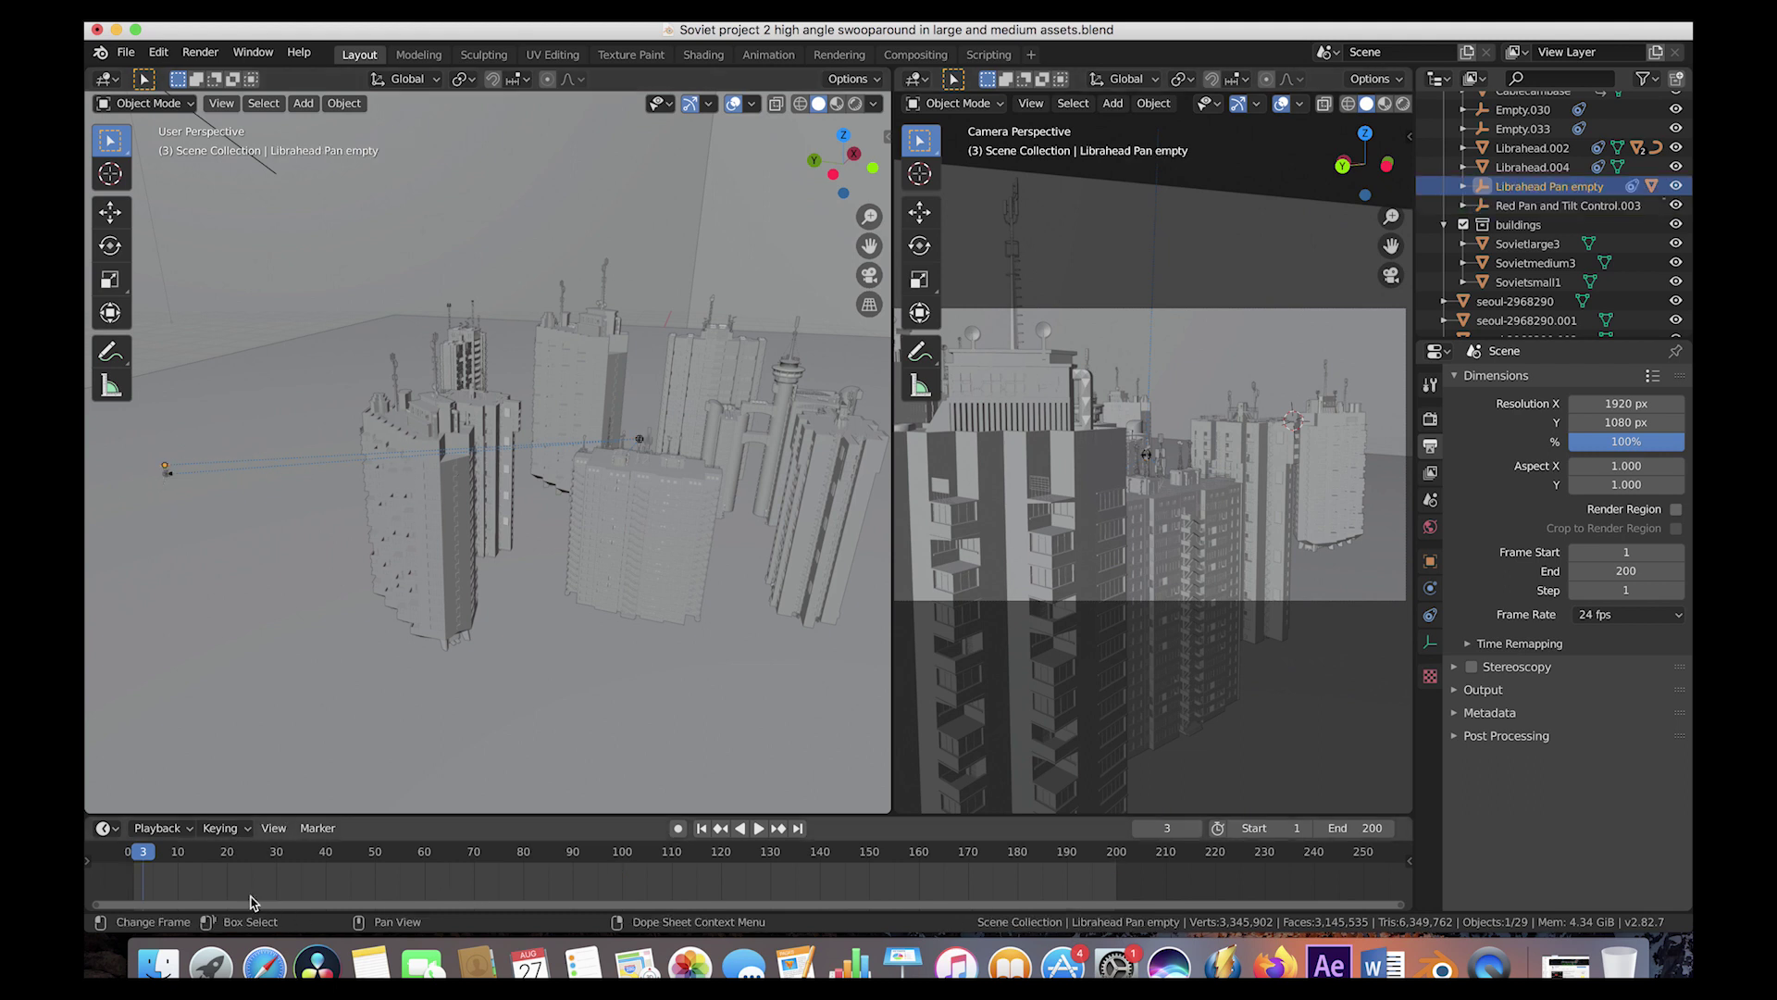
drag(335, 856, 984, 891)
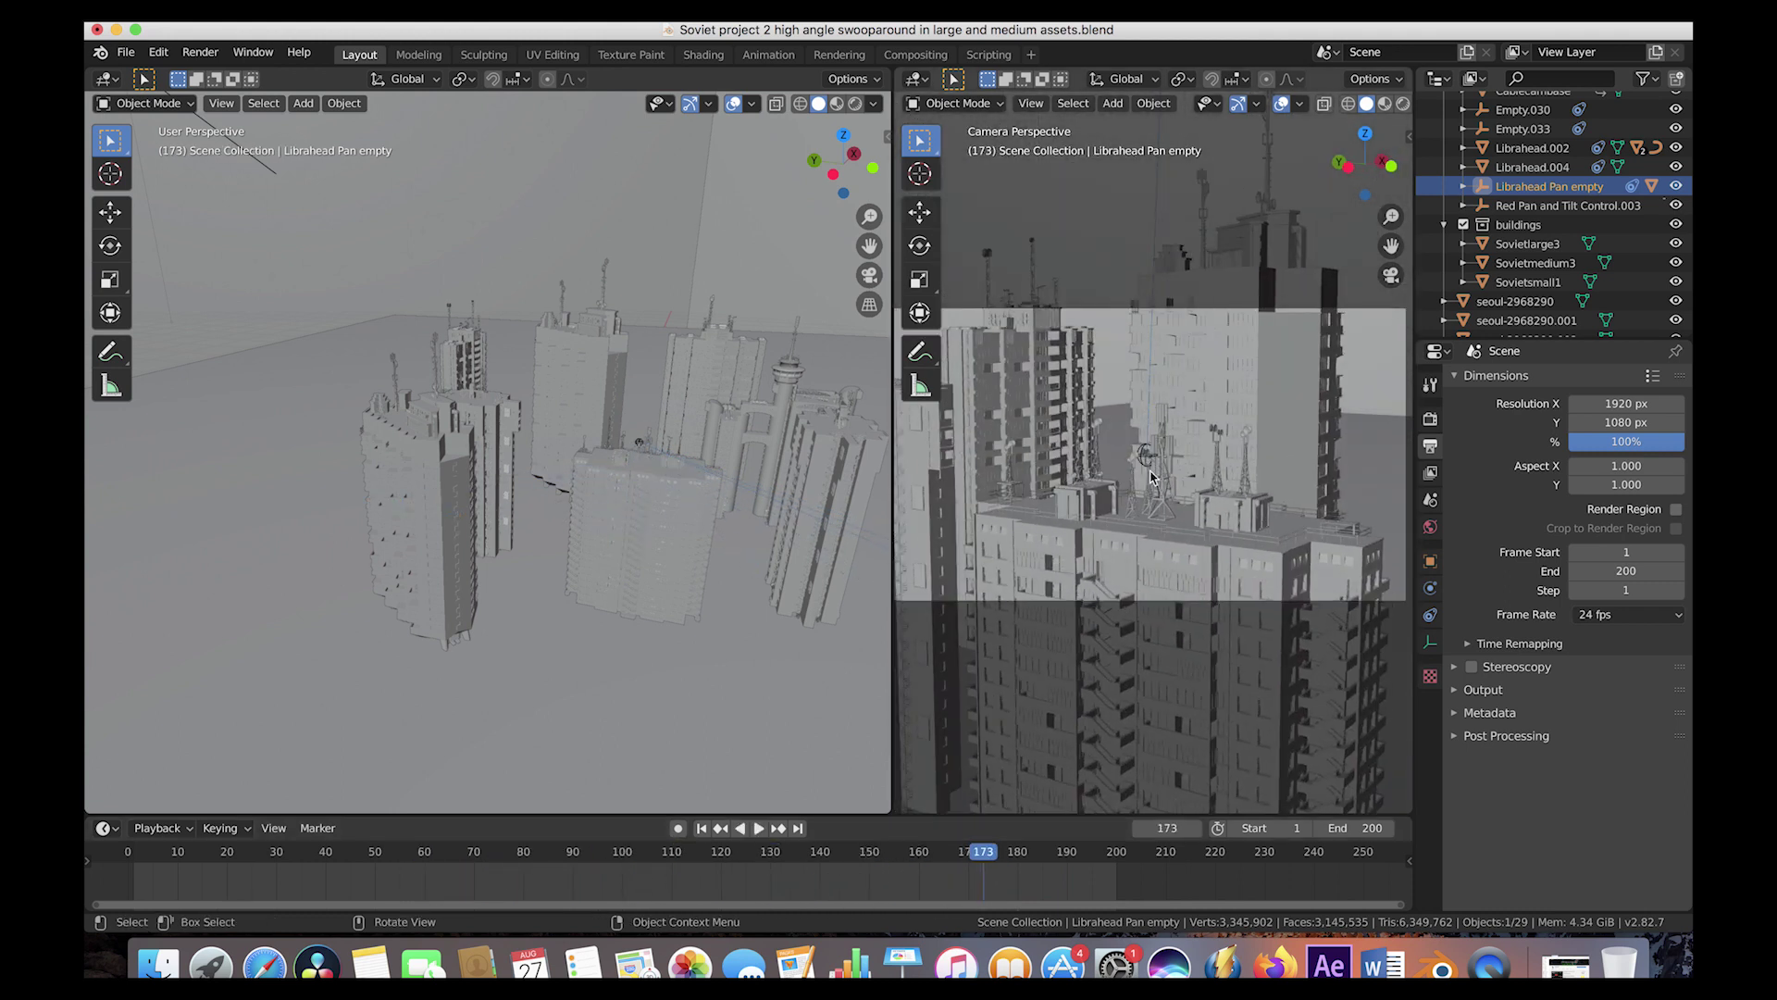
drag(393, 860, 651, 905)
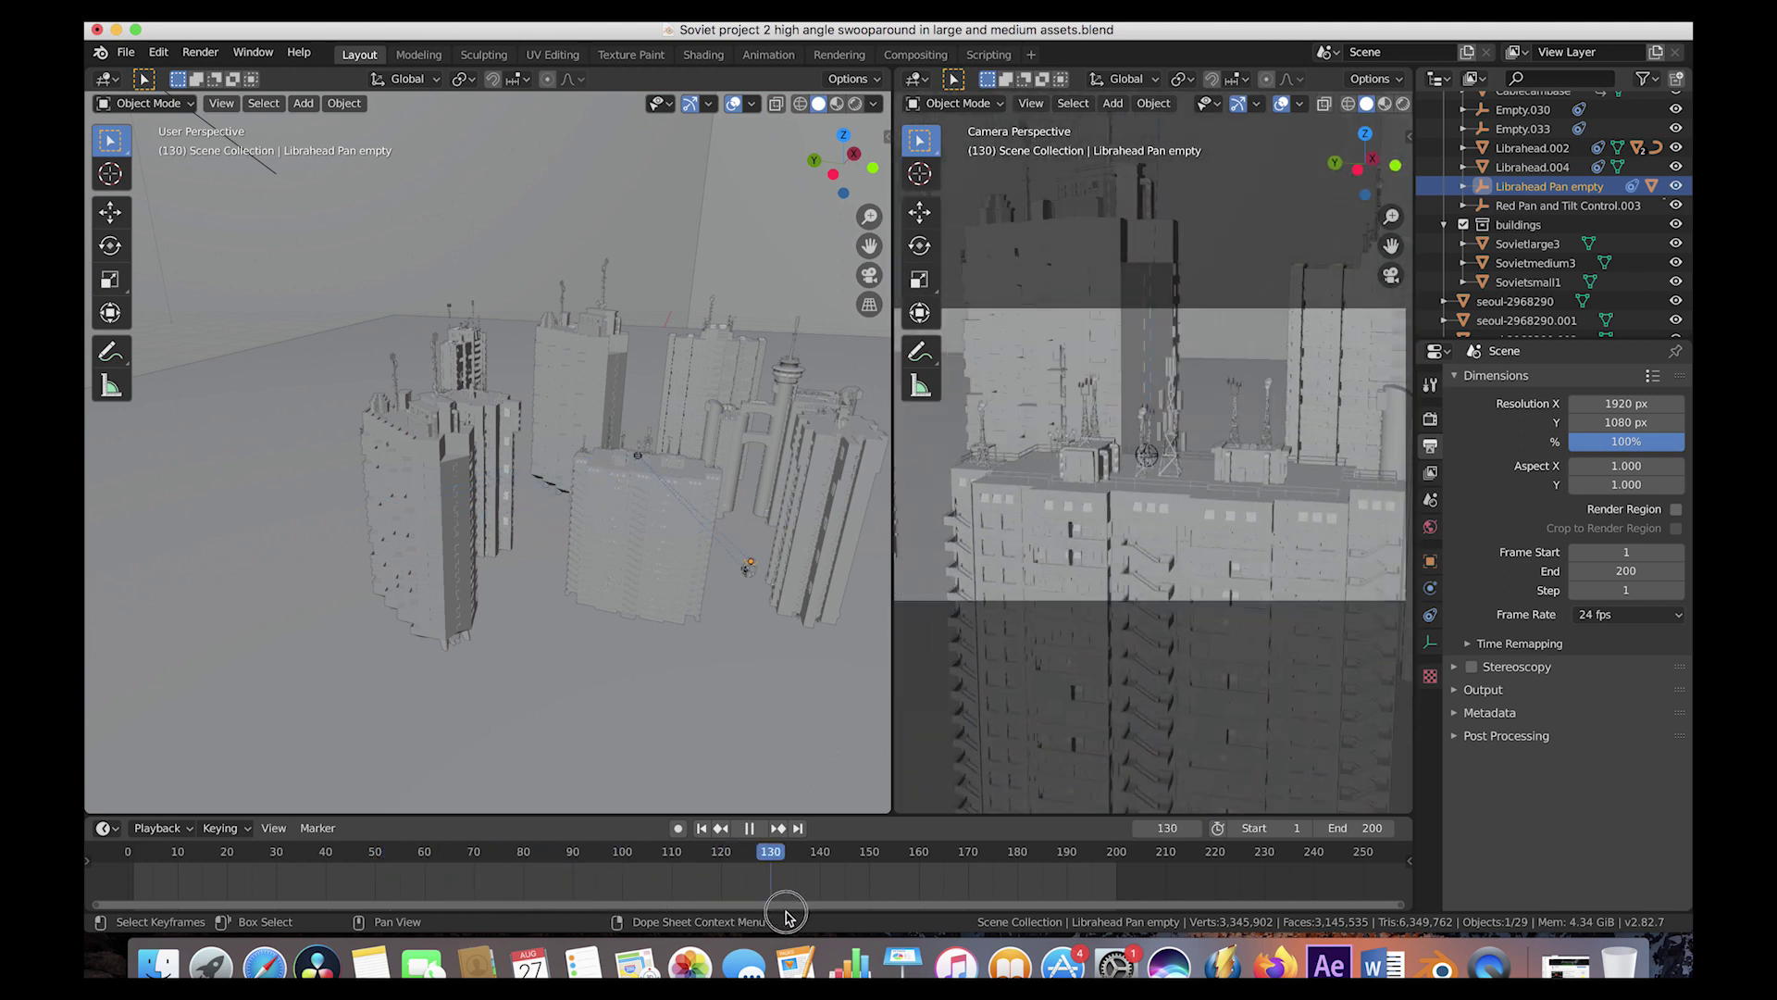
key(space)
middle_drag(648, 597, 681, 587)
scroll(681, 587, up, 4)
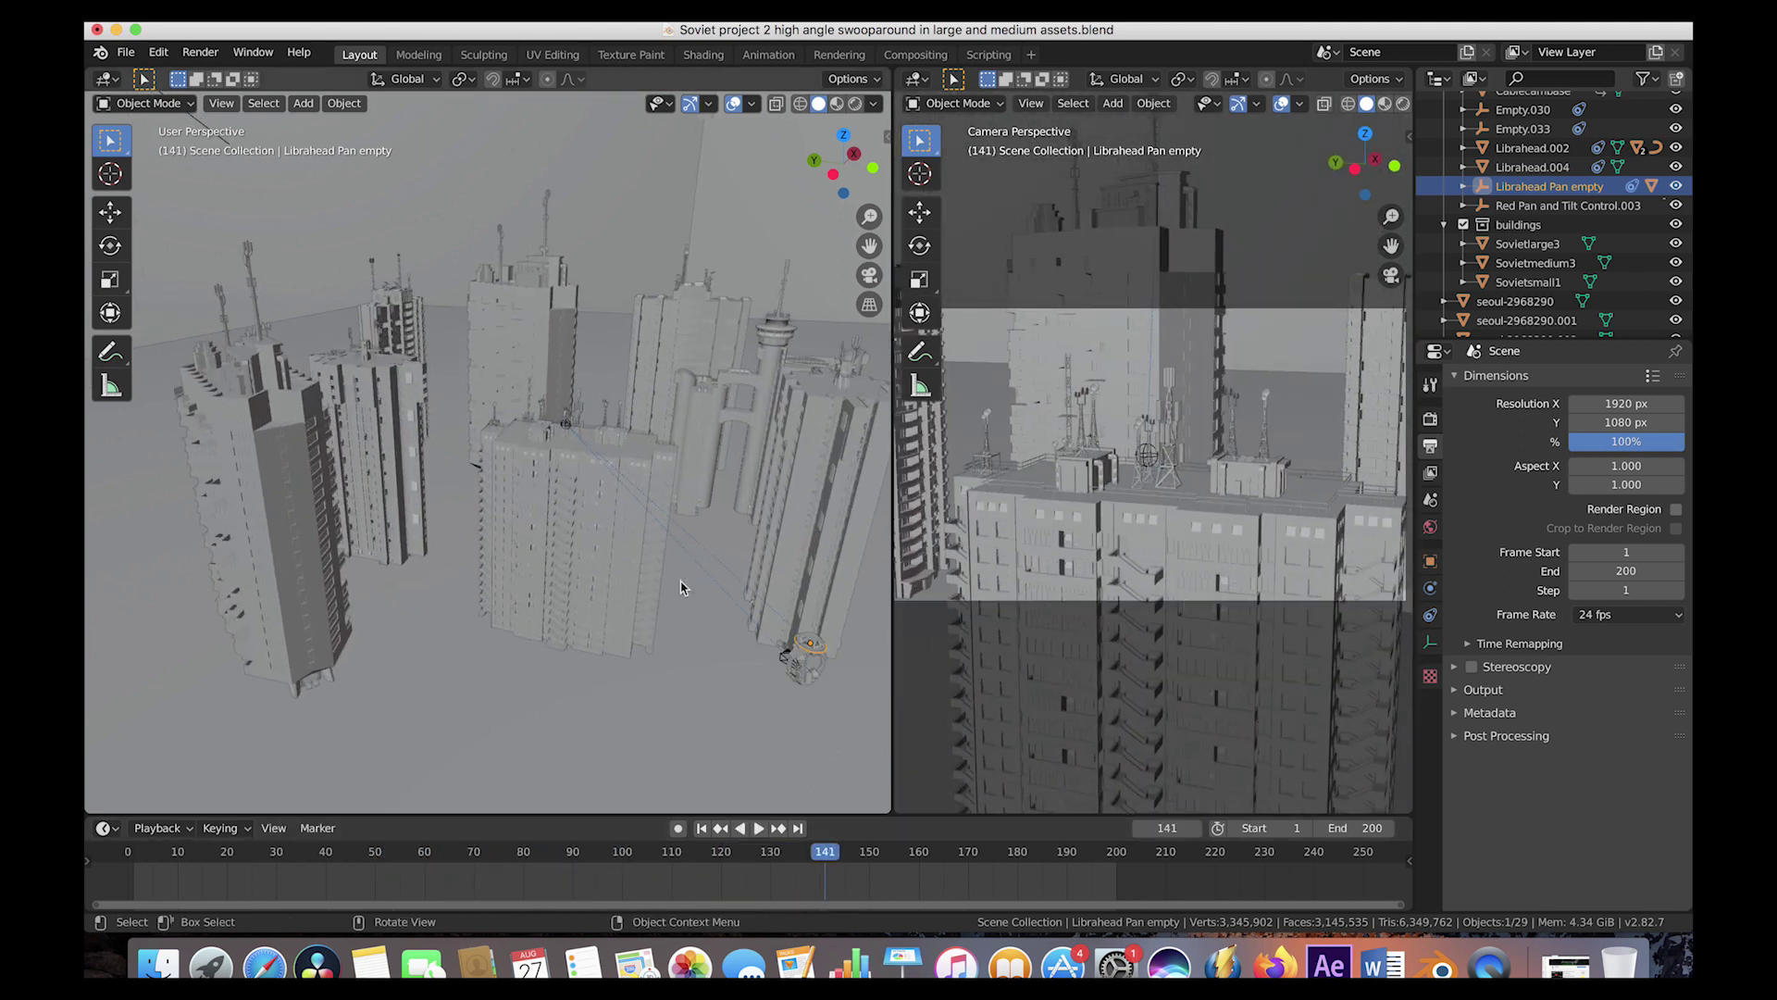
- Show Red Camera.005's Focal Length and scrub from frame 1 as it grows from 35 mm to 64 mm
click(759, 639)
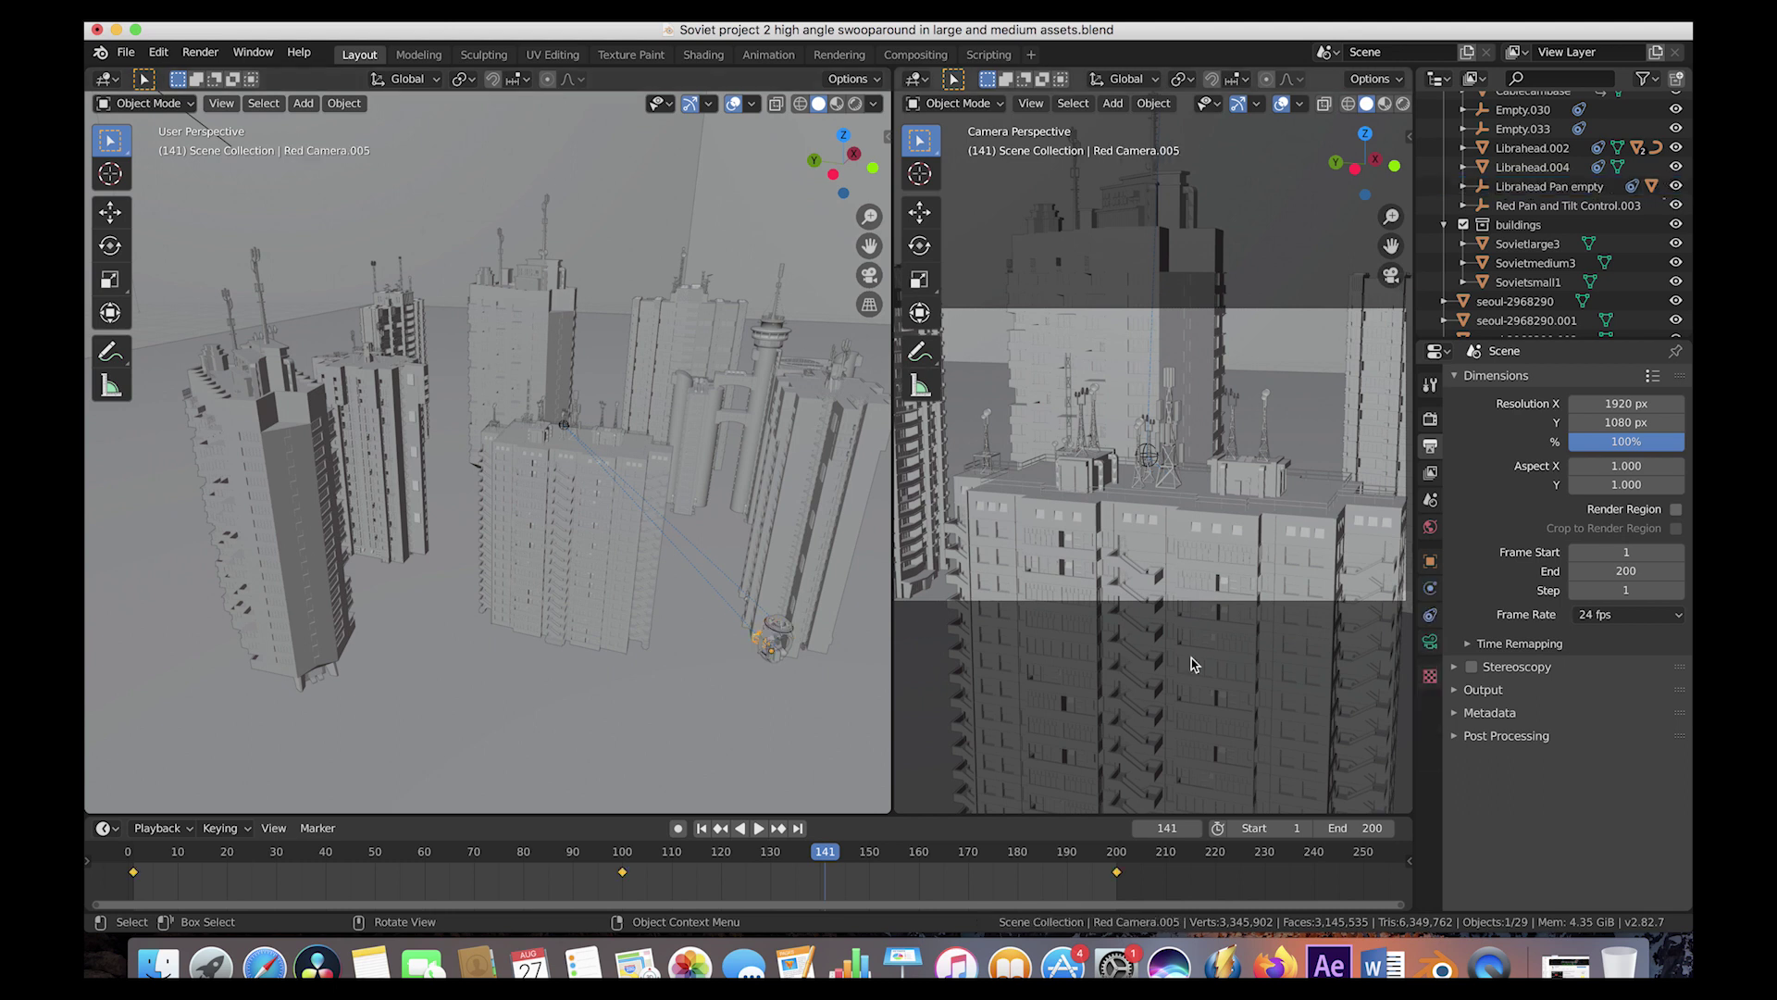
click(1430, 641)
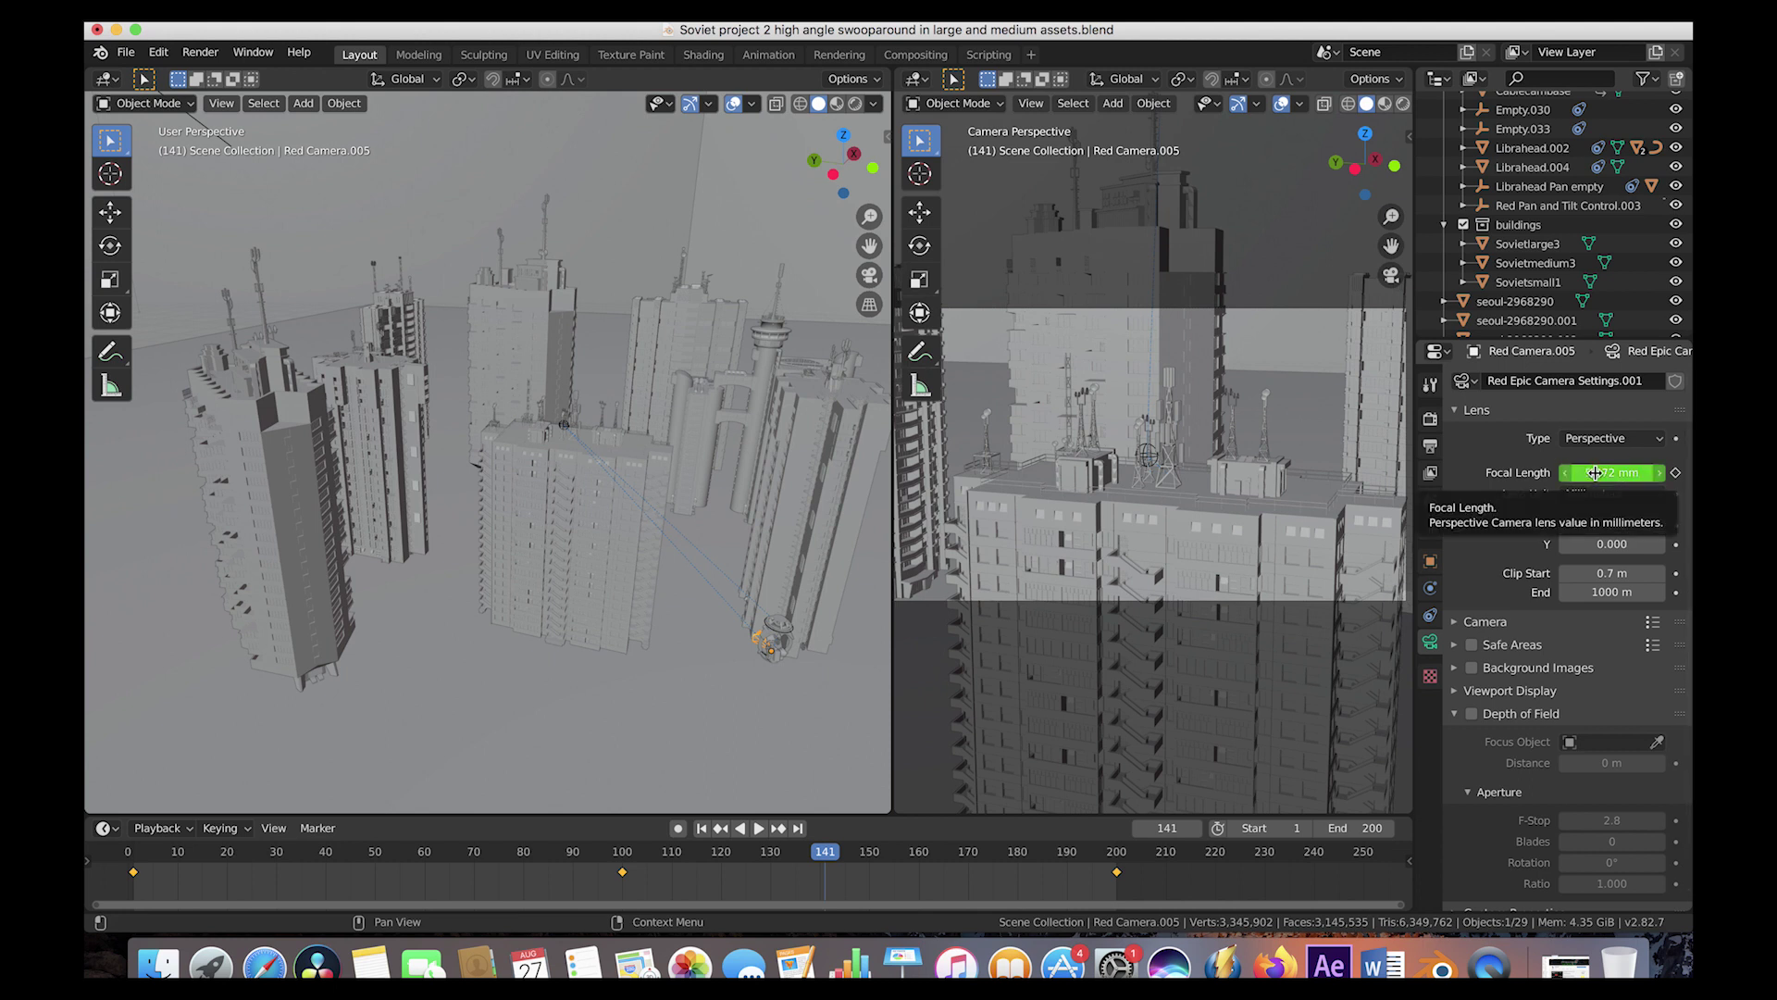
click(134, 856)
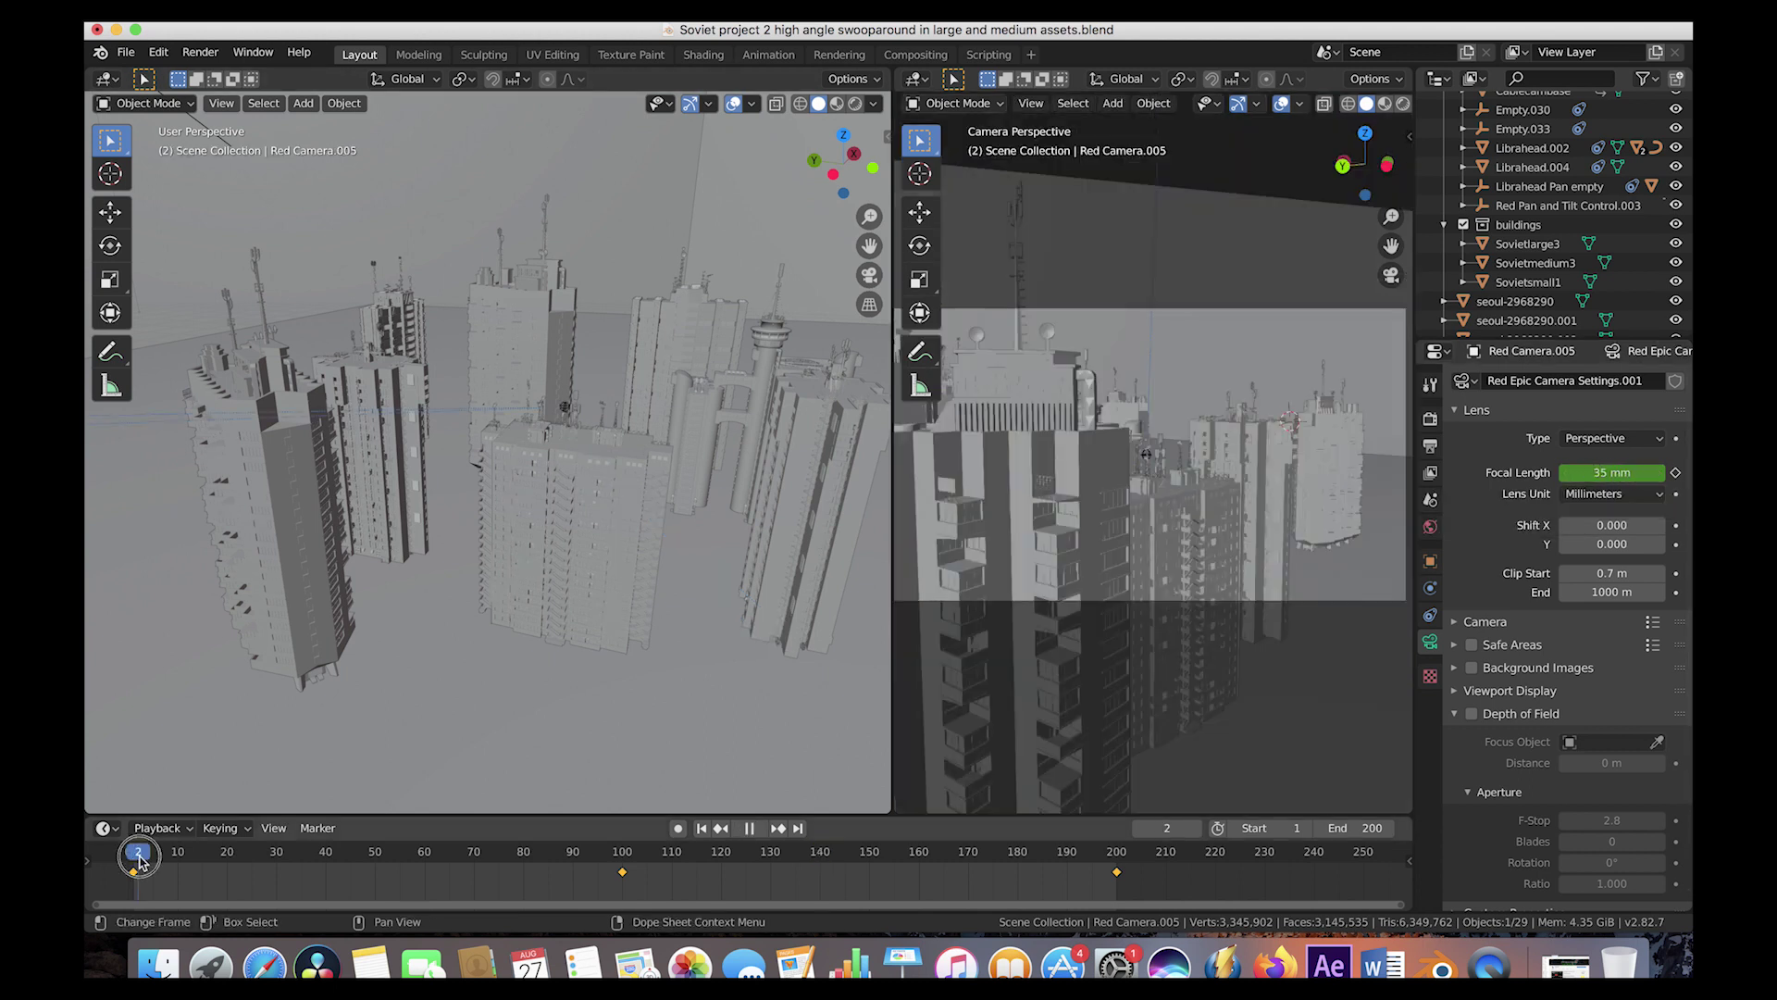
key(space)
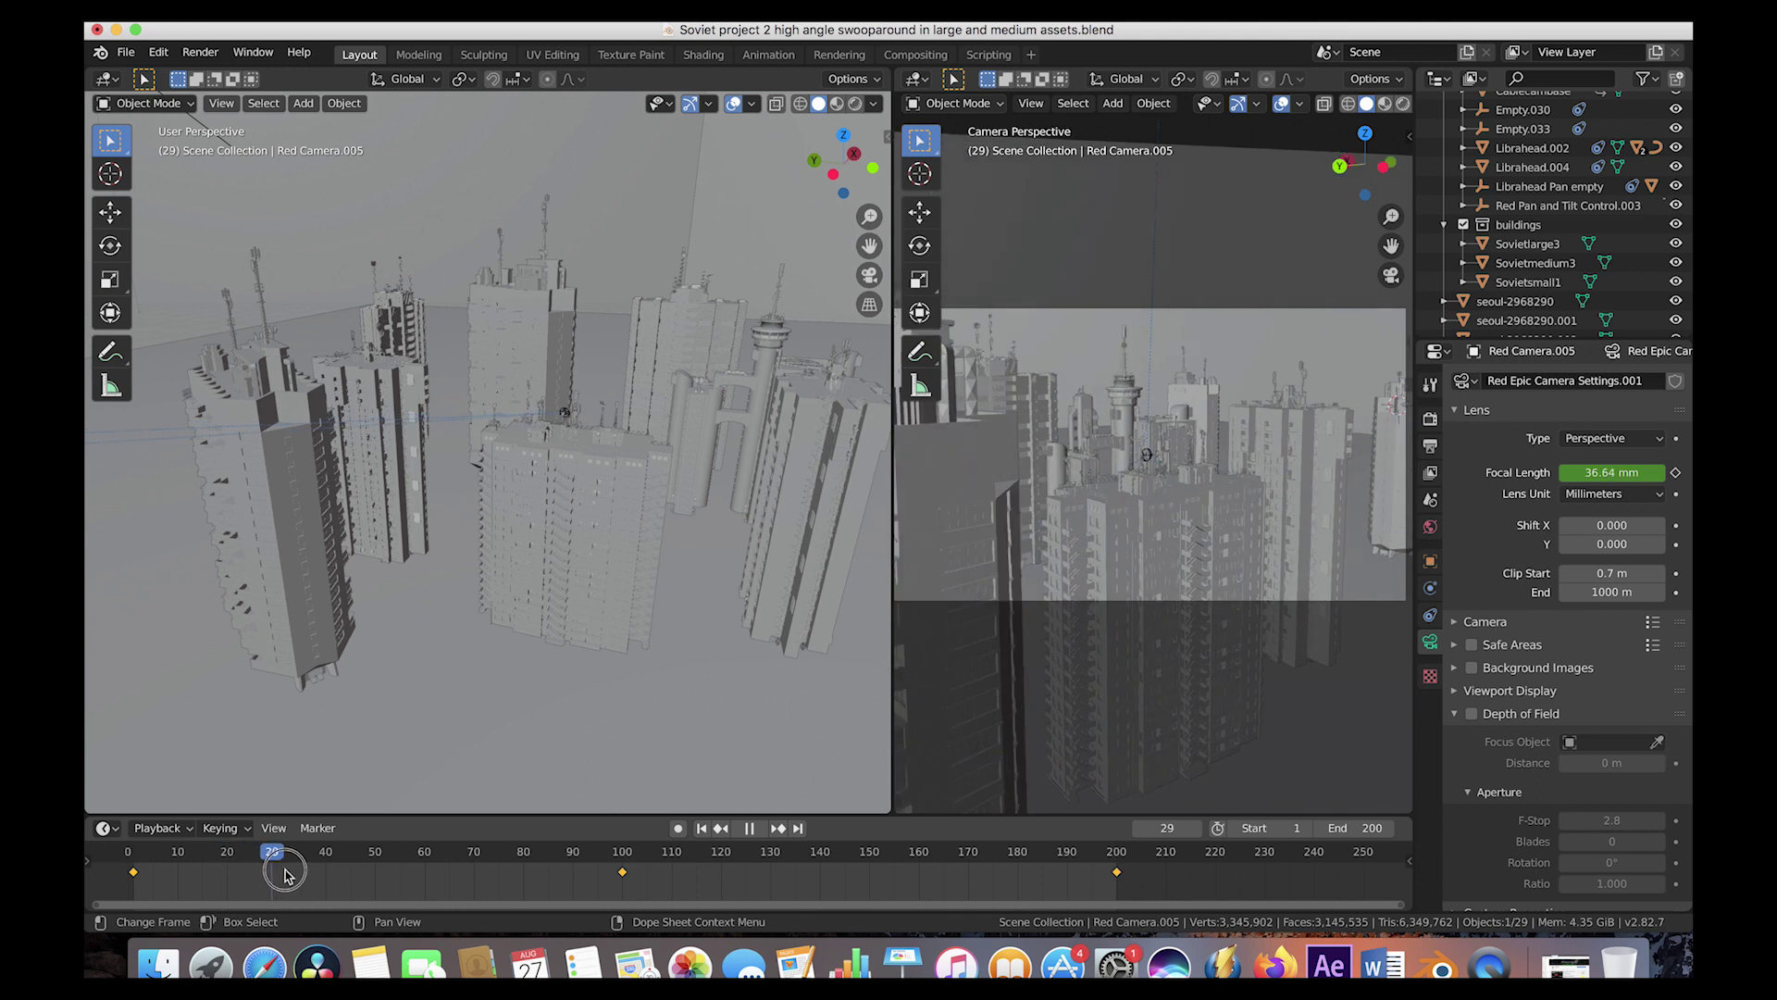
click(136, 885)
drag(136, 886, 1051, 870)
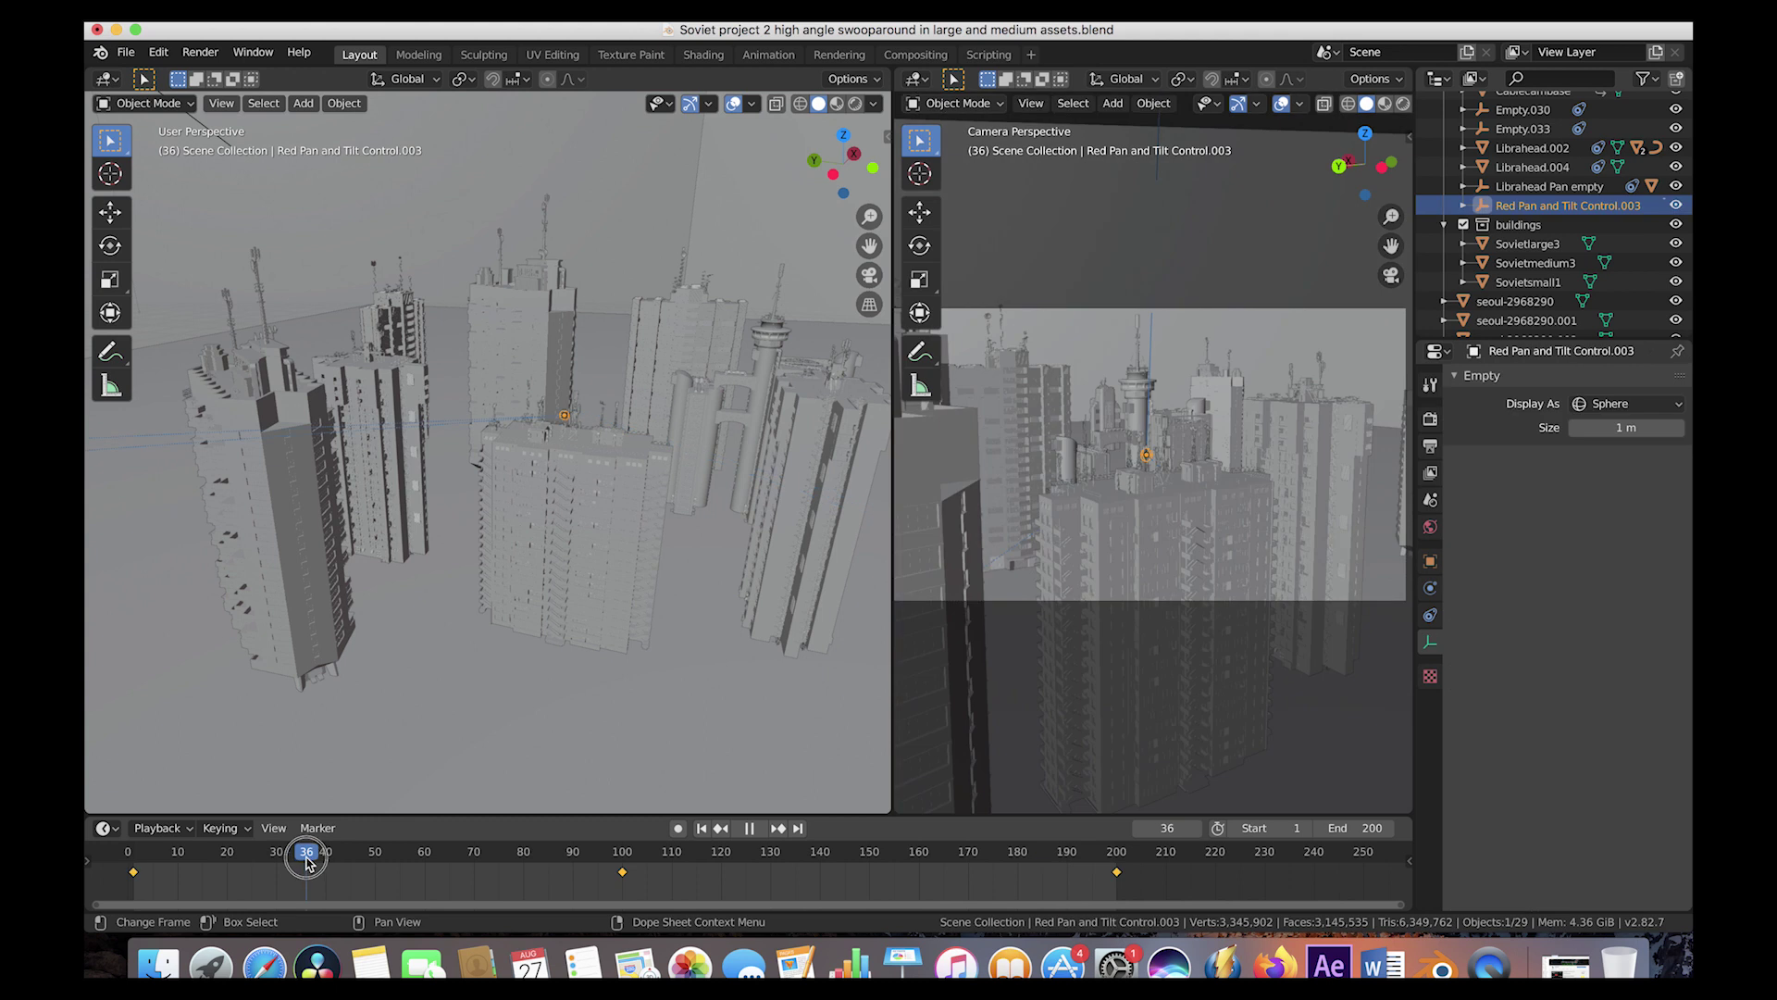
drag(298, 861, 305, 863)
- Stop playback, select Sovietlarge2 from the Soviet Assets library and orbit around the tower
key(space)
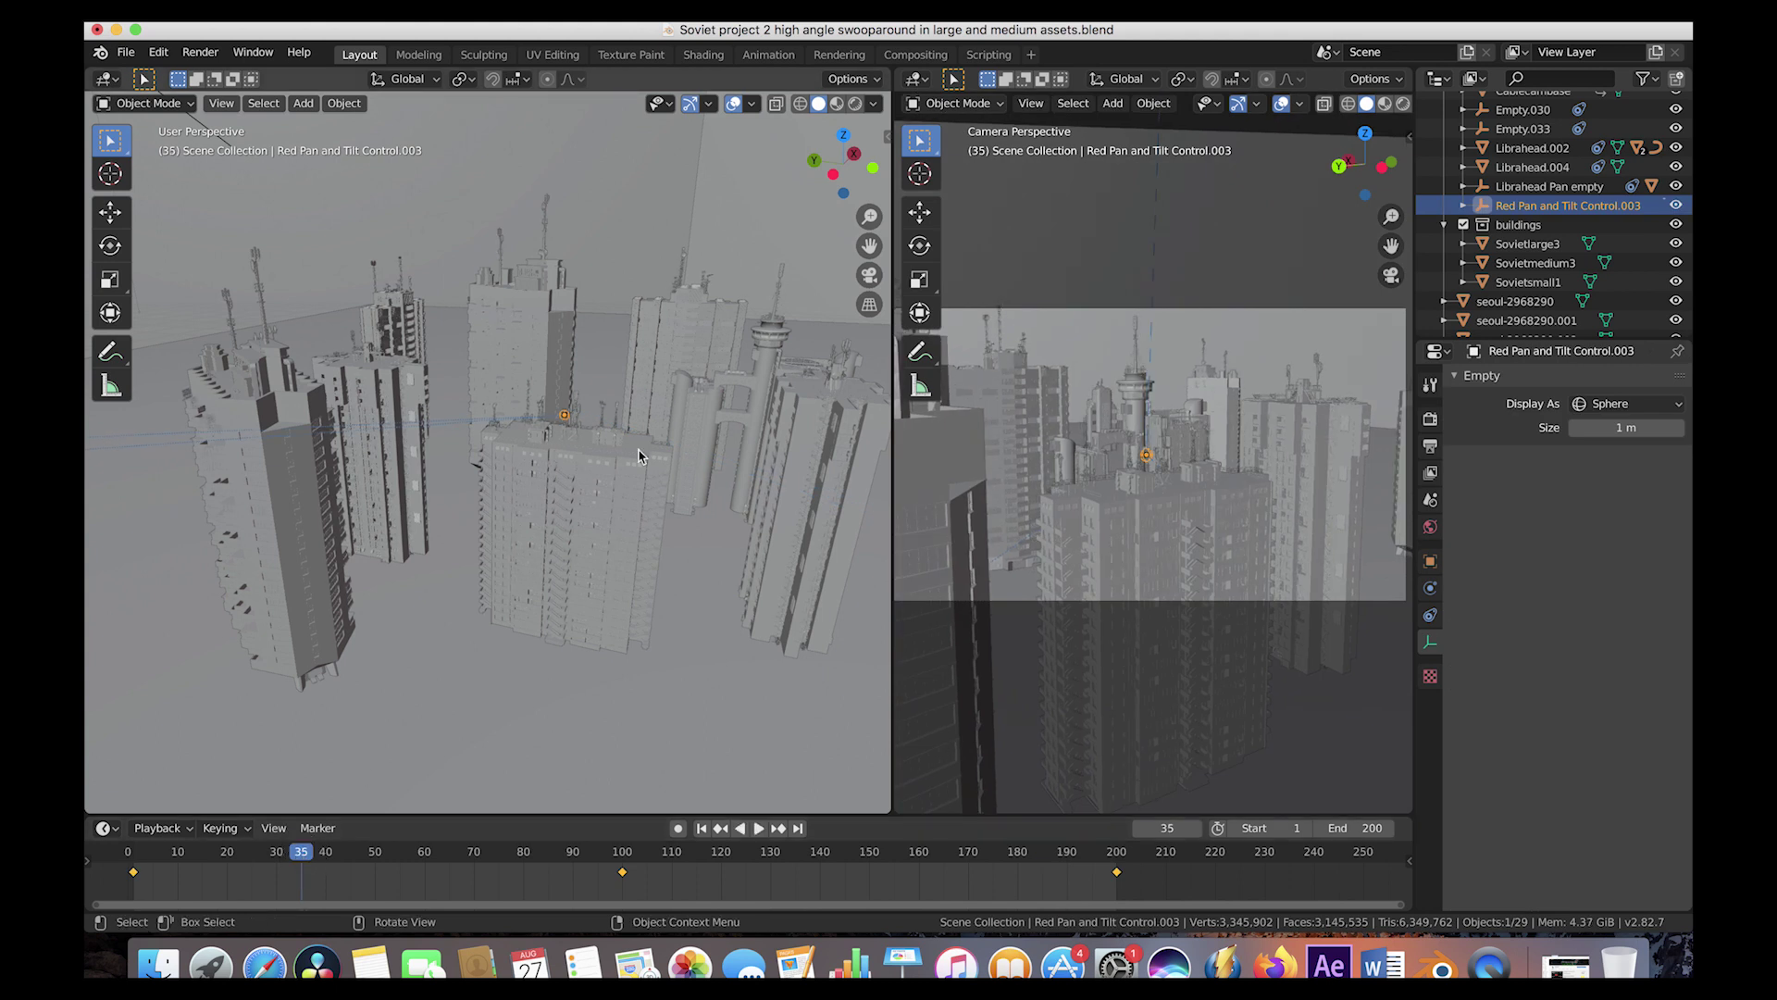
scroll(638, 455, down, 3)
mouse_move(474, 478)
middle_down()
mouse_move(458, 502)
mouse_move(500, 481)
middle_up()
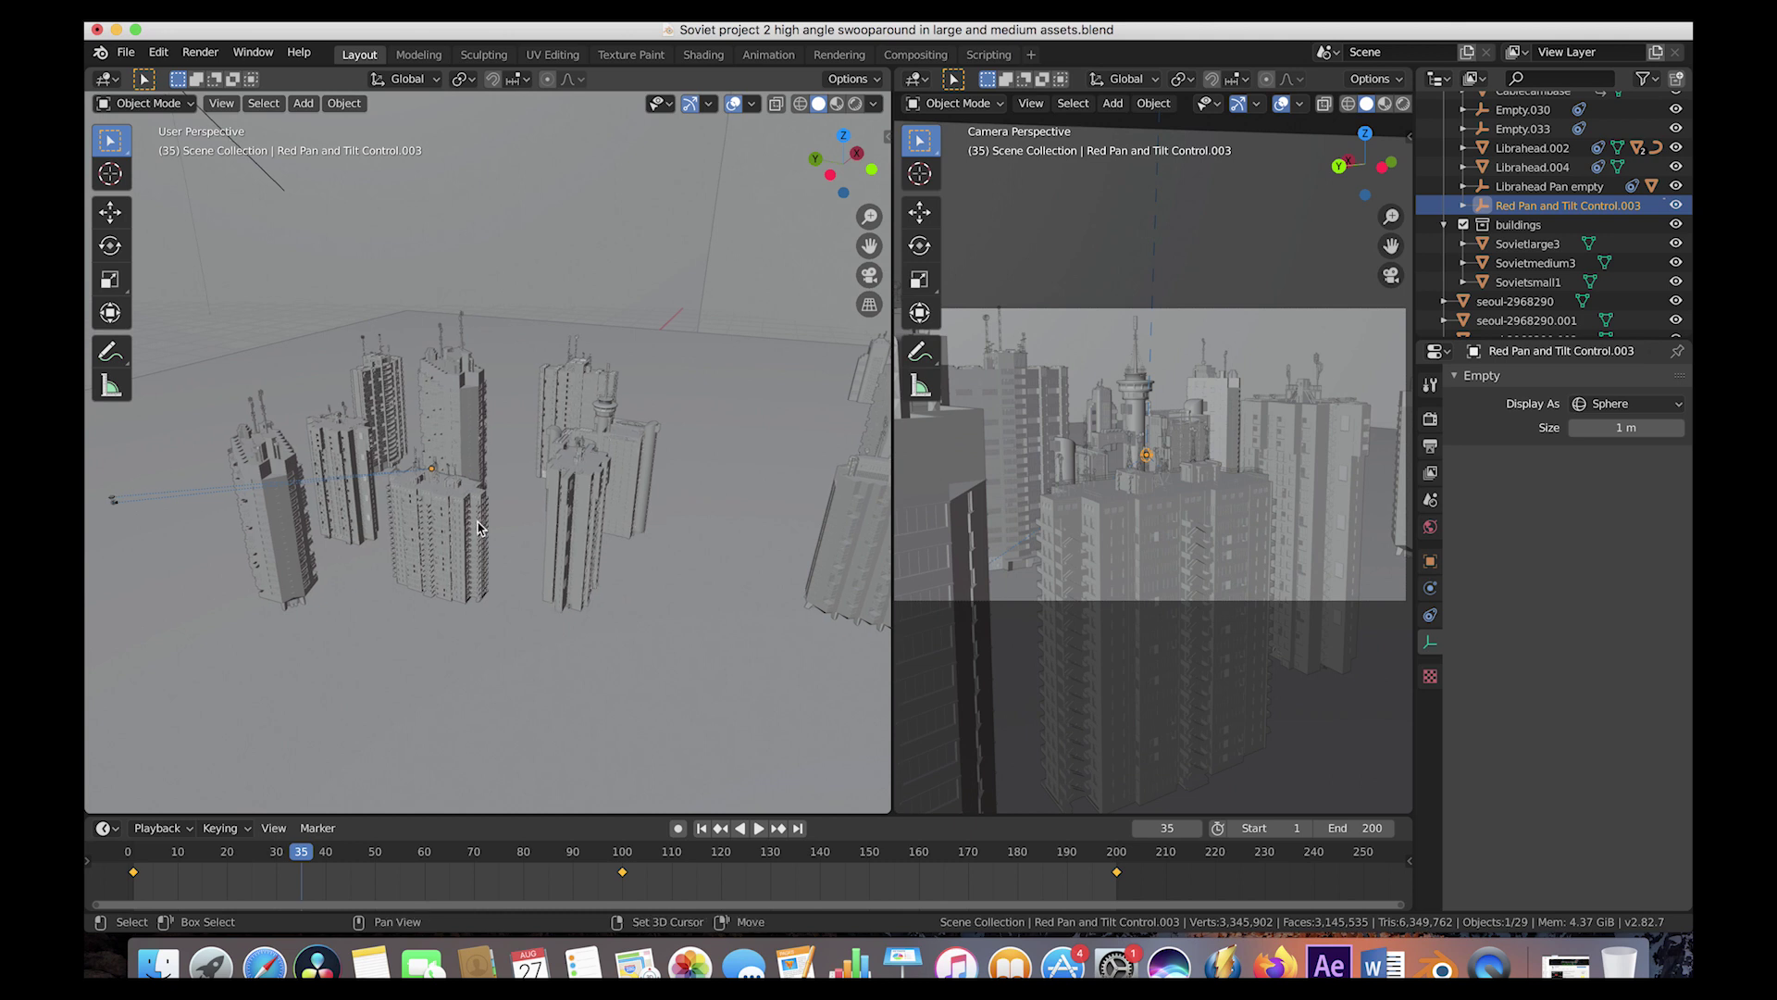
click(886, 135)
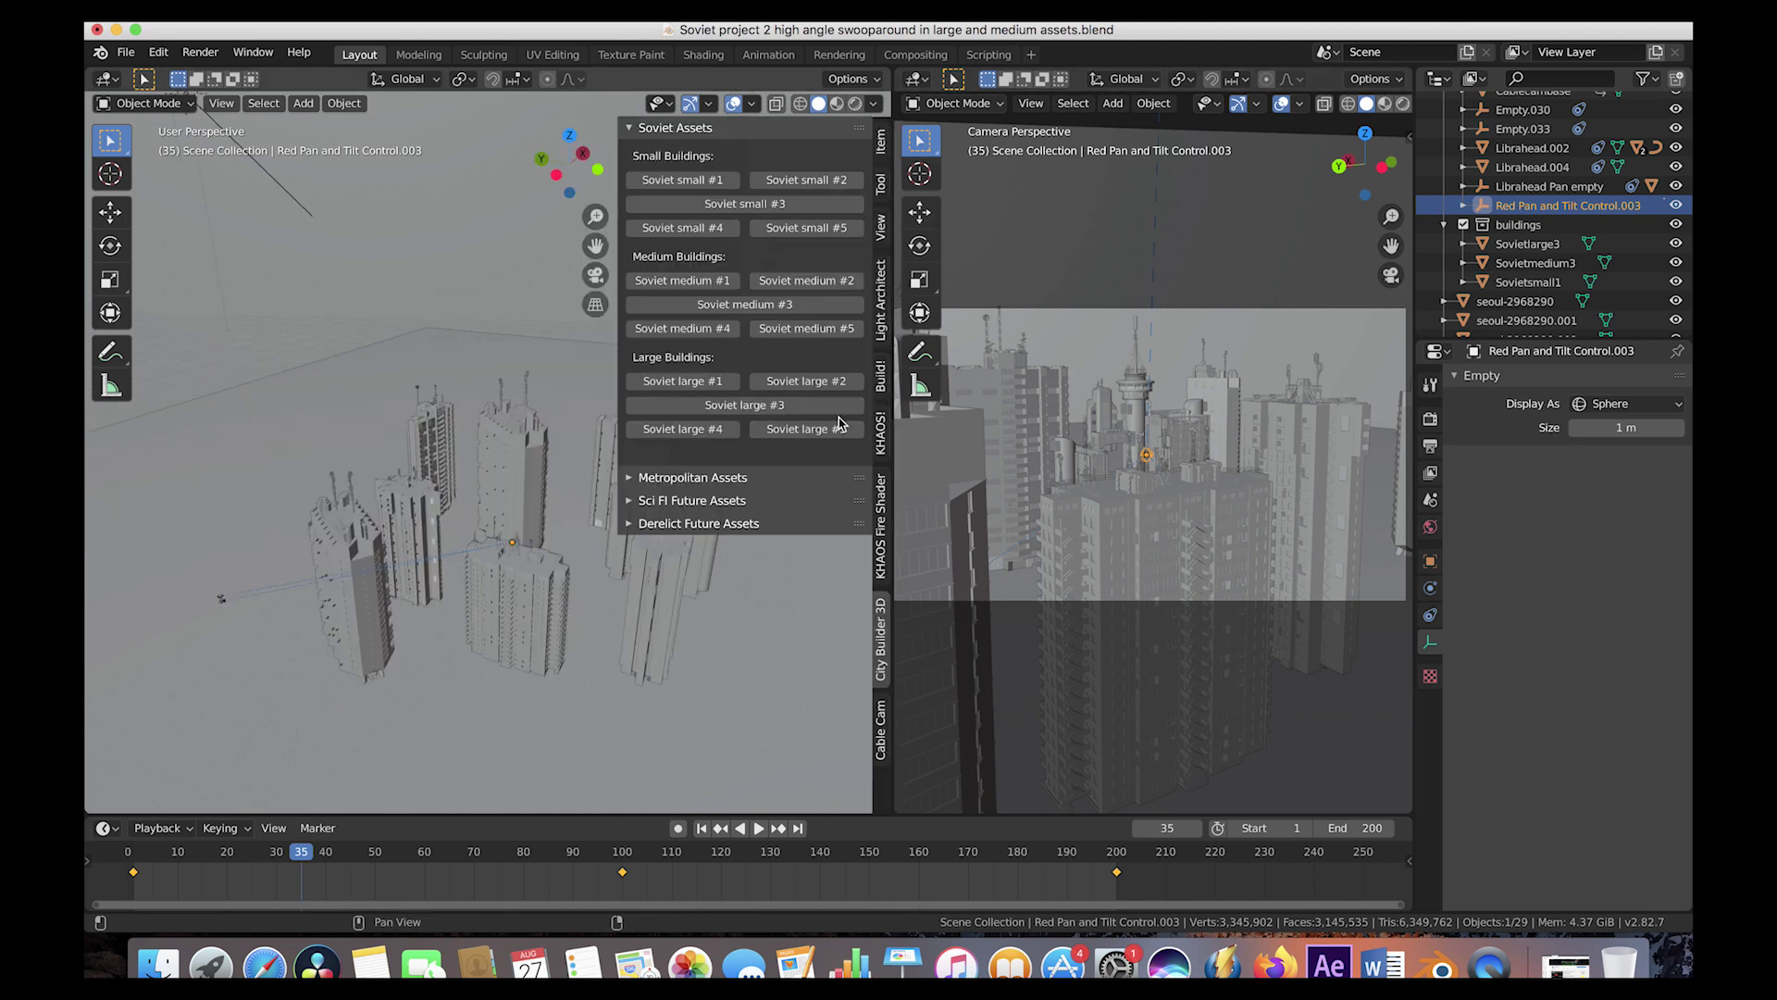
click(512, 440)
scroll(1515, 186, up, 5)
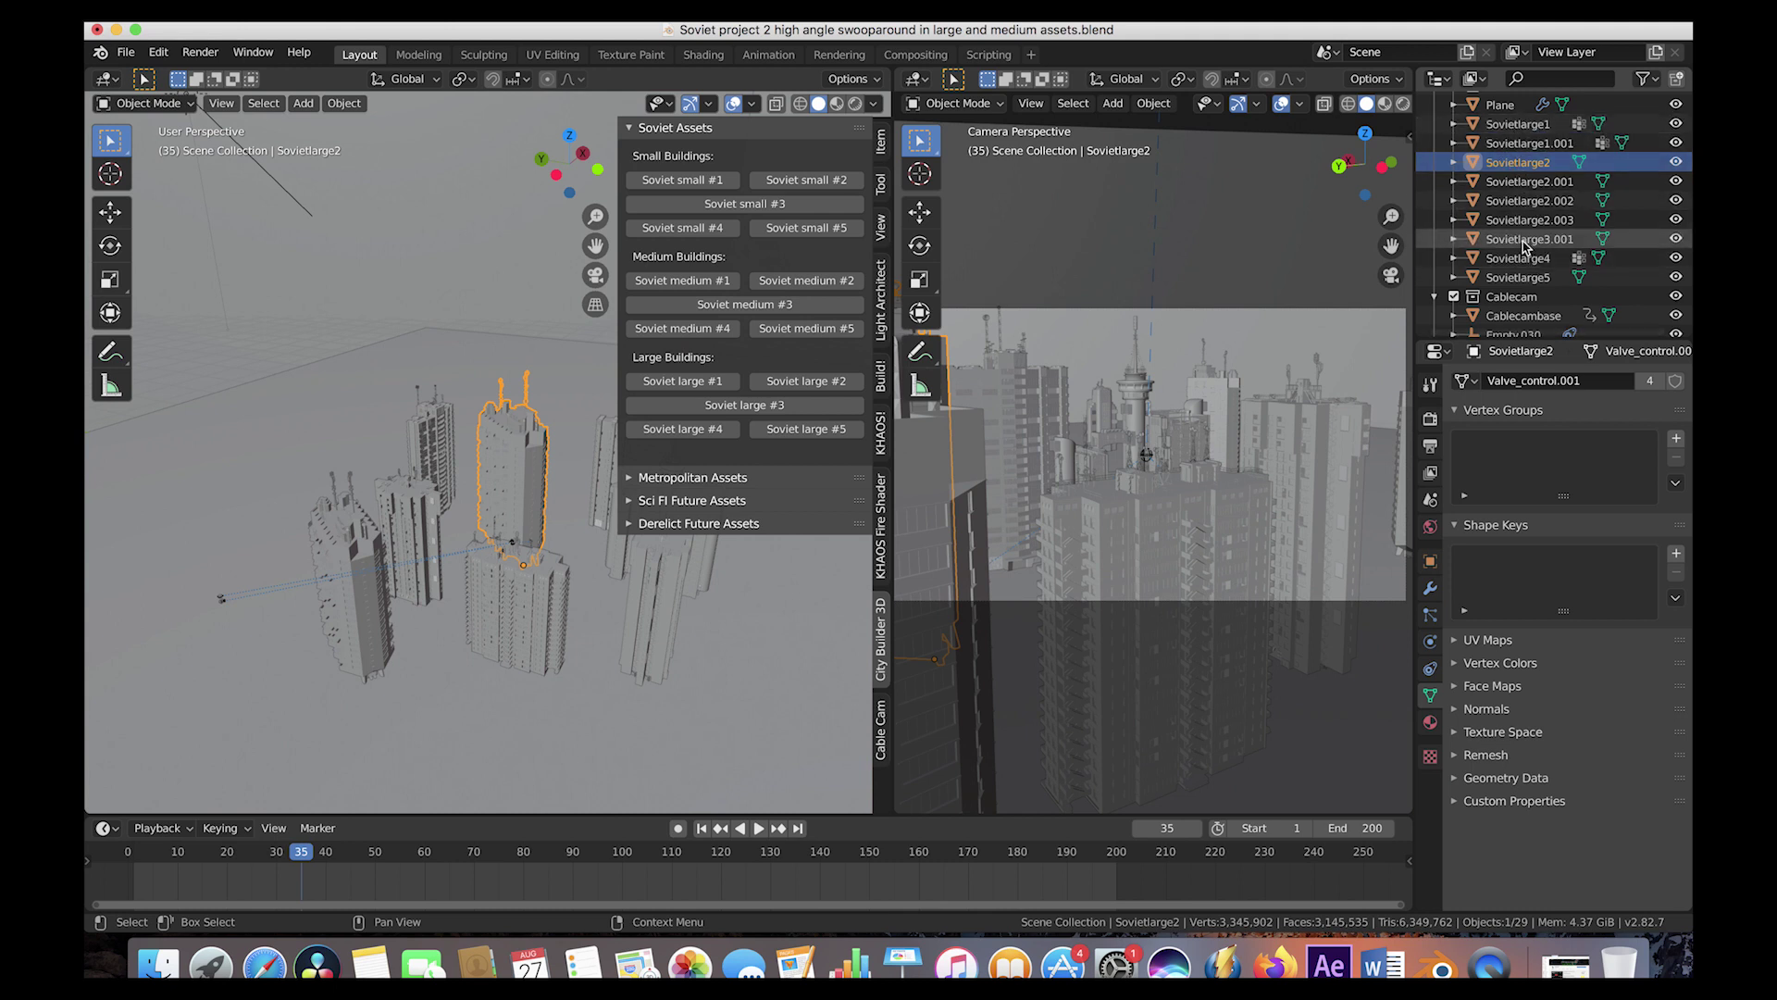
scroll(1515, 266, left, 1)
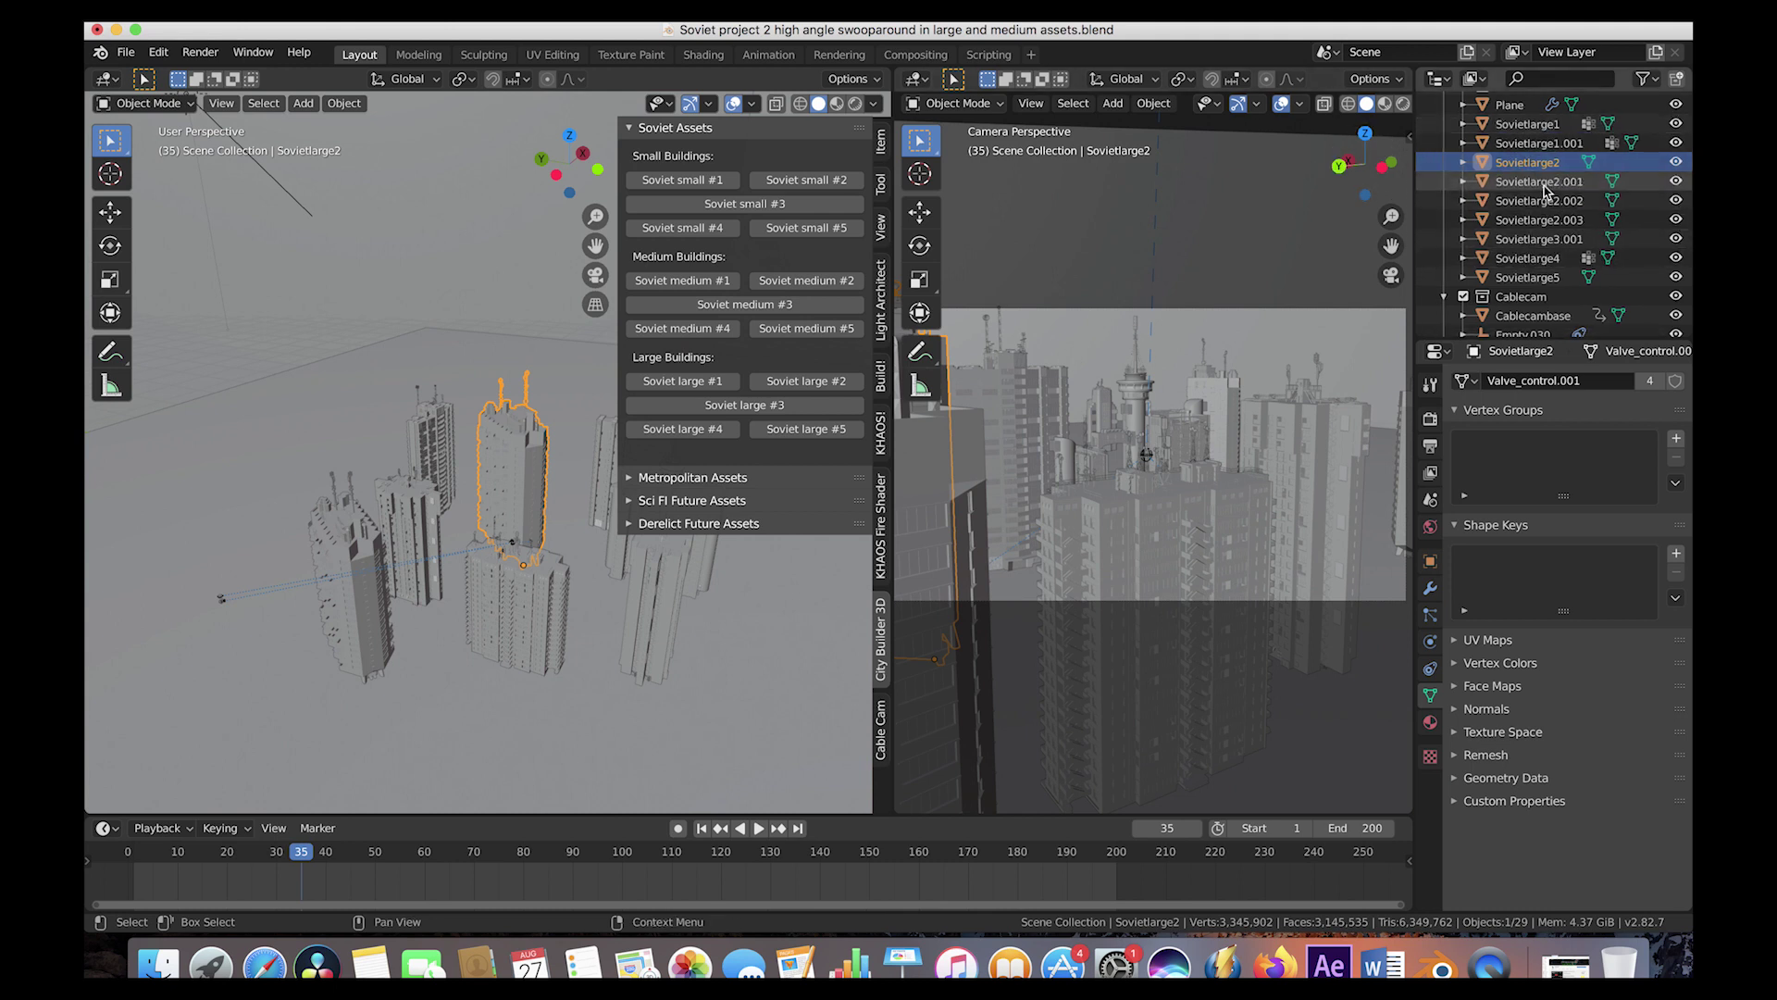
middle_drag(574, 500, 491, 508)
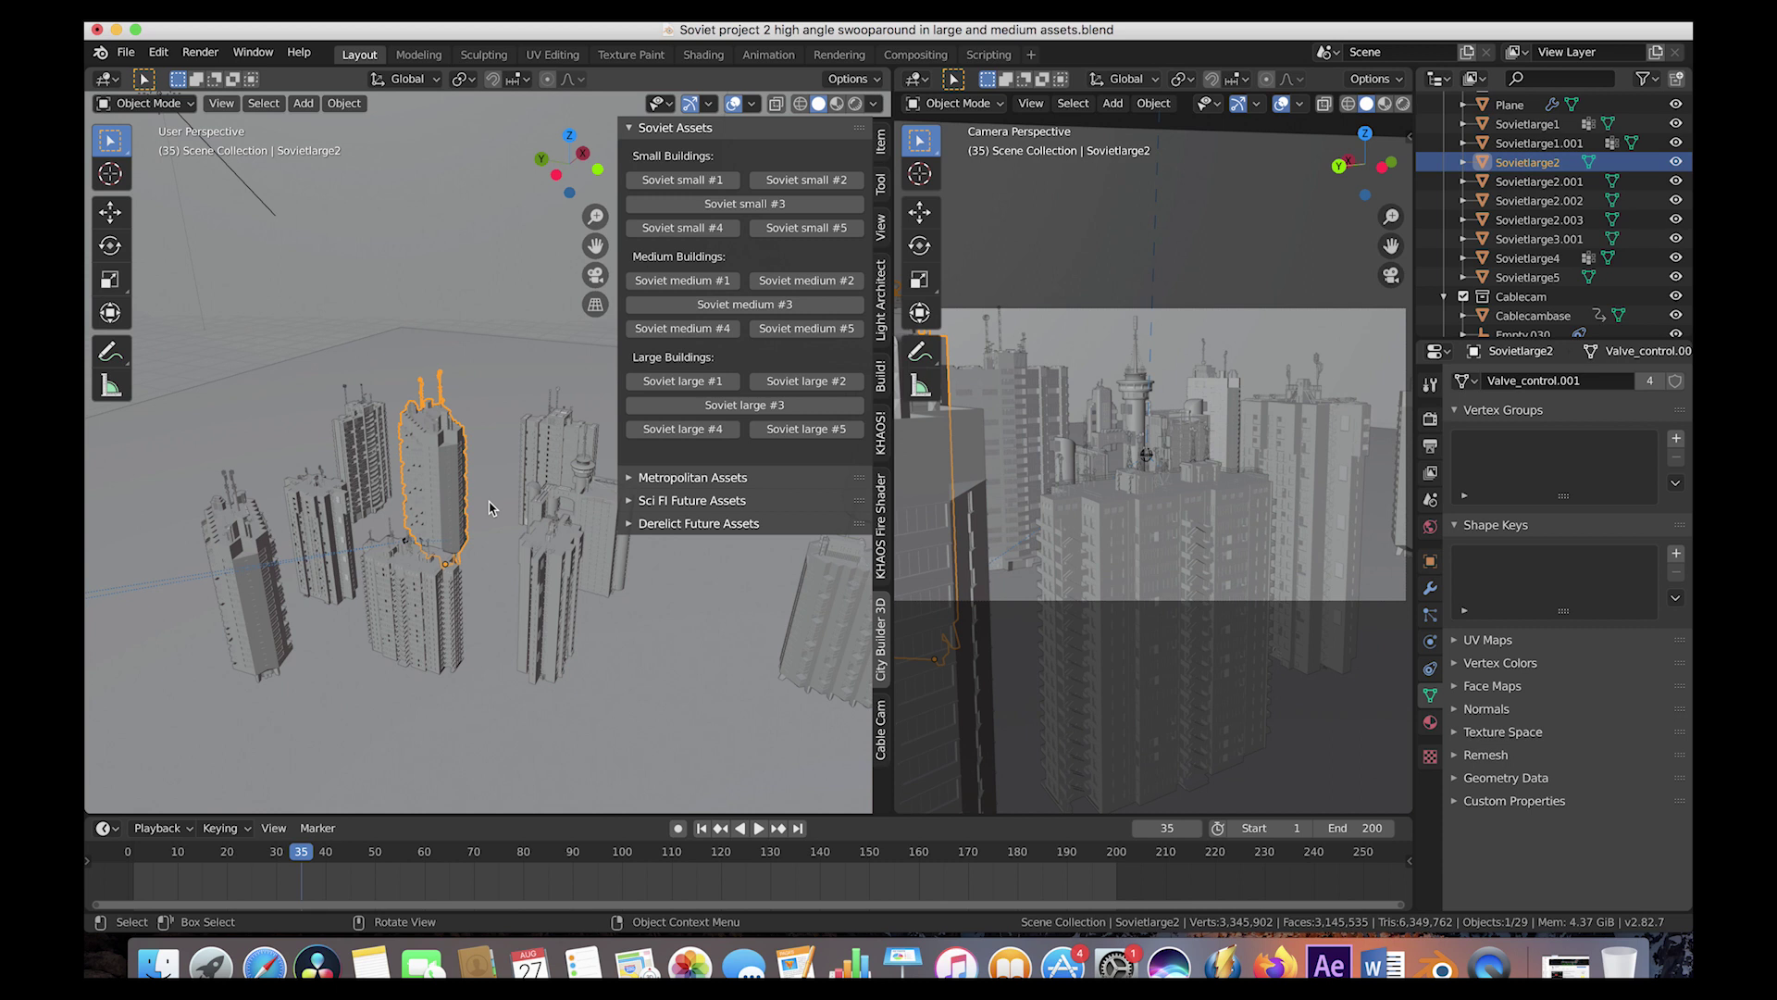
- Play and scrub the animation from frame 30 to about 149, then select the ground Plane
key(Left)
key(Left)
key(Left)
key(Left)
key(Left)
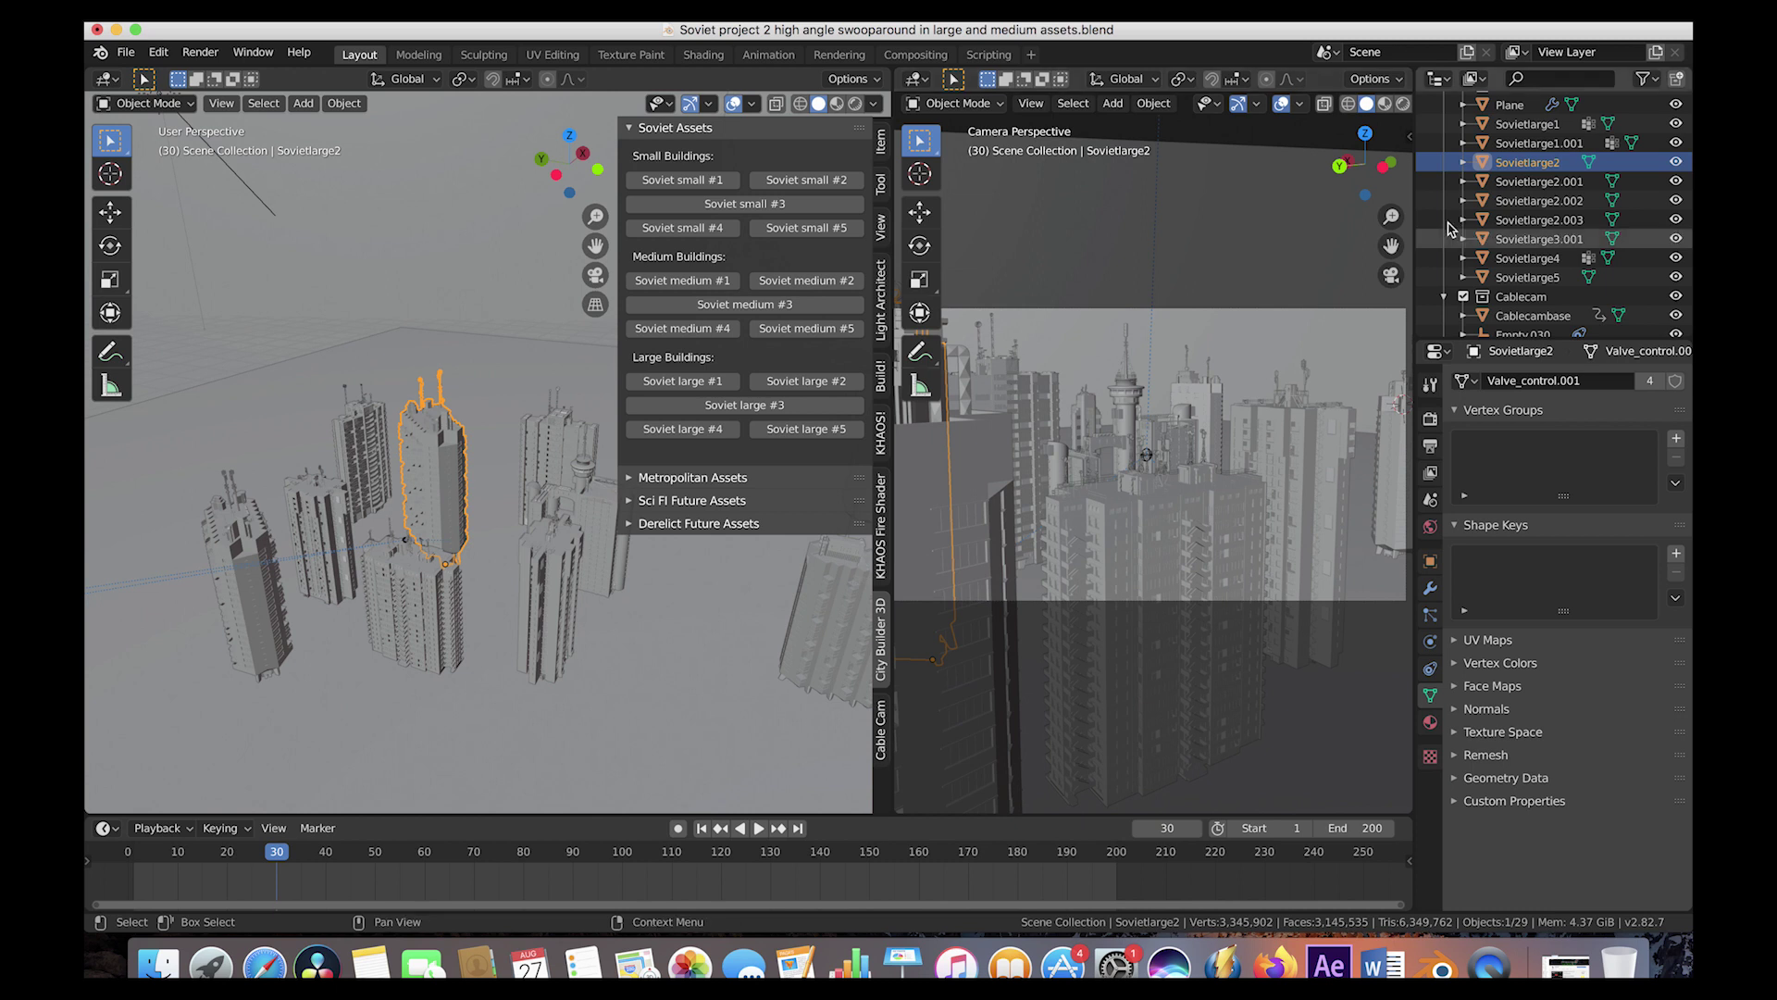
key(space)
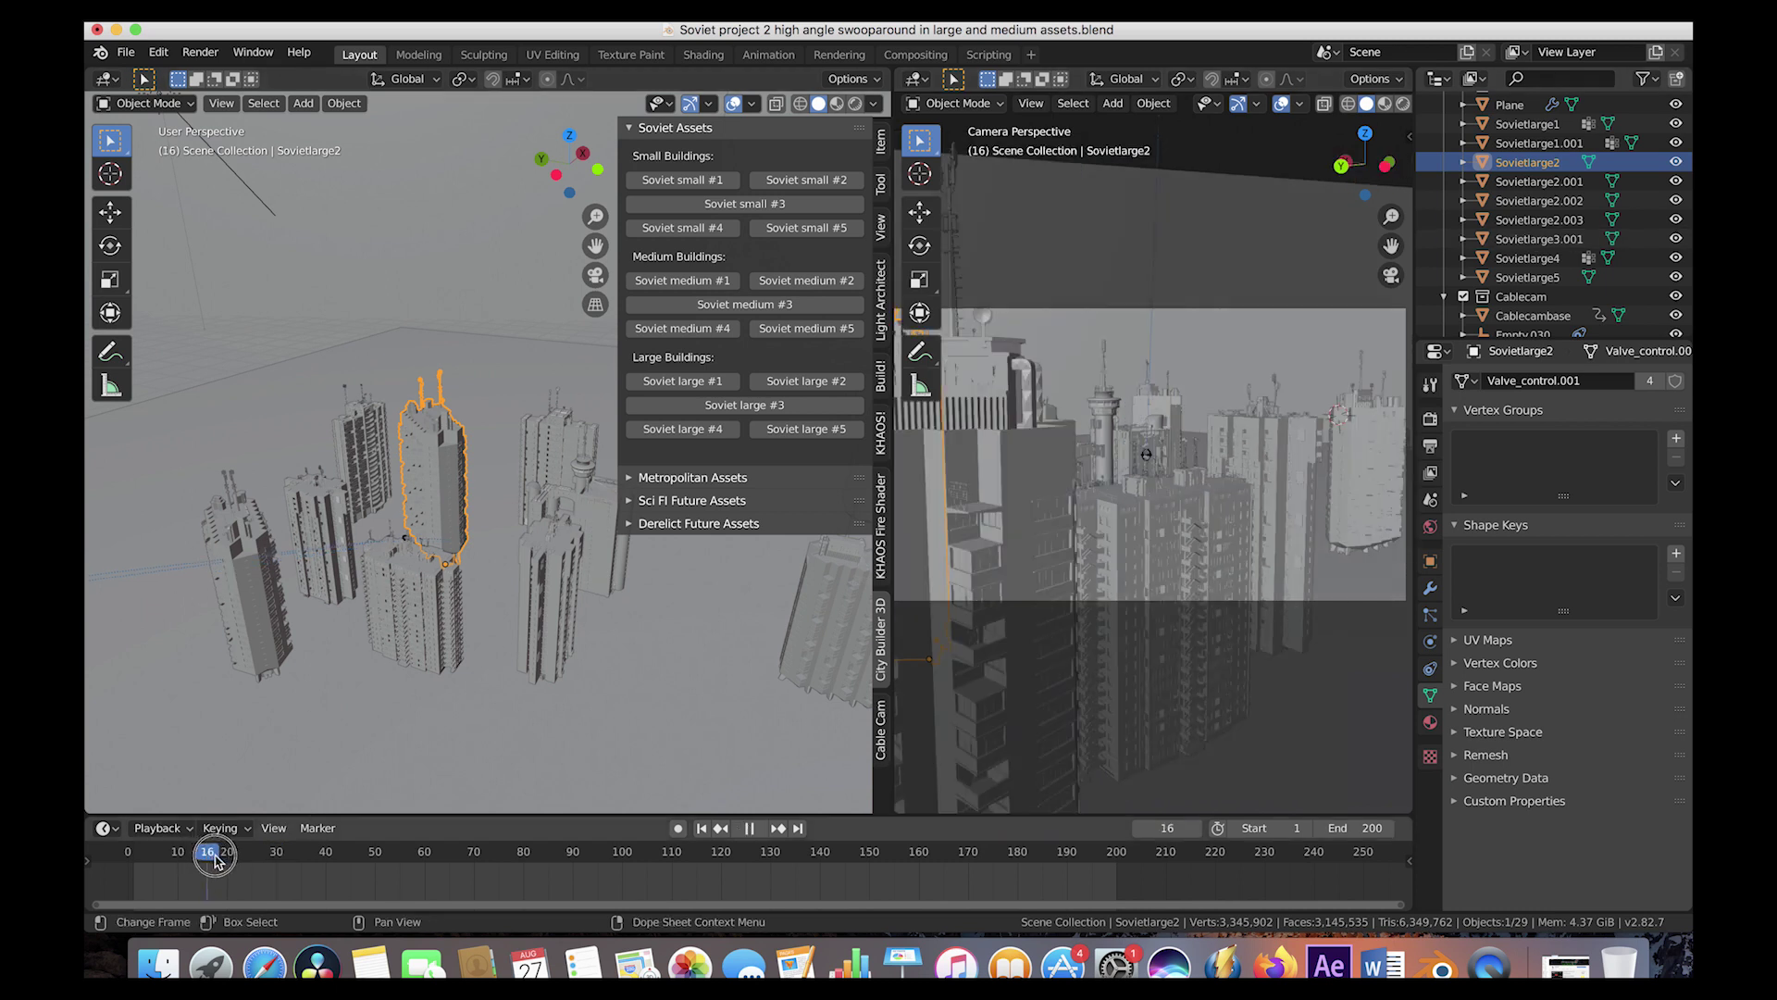
drag(329, 864, 840, 861)
key(Escape)
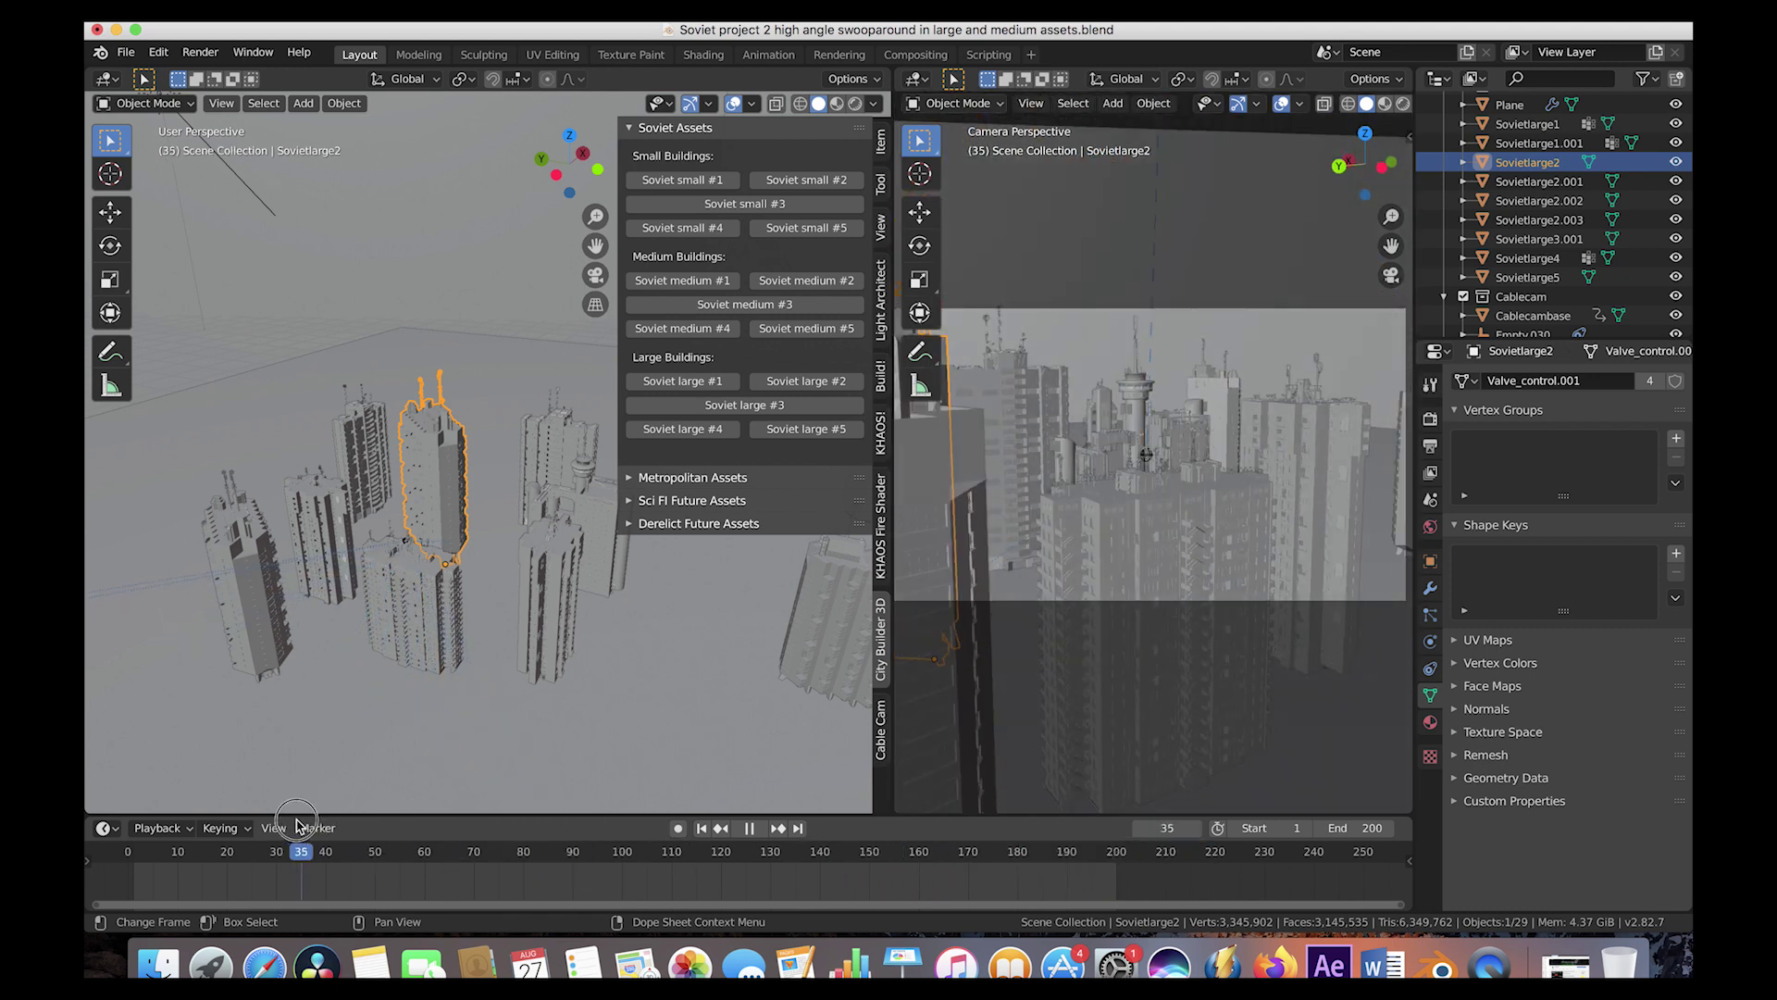
scroll(535, 561, down, 3)
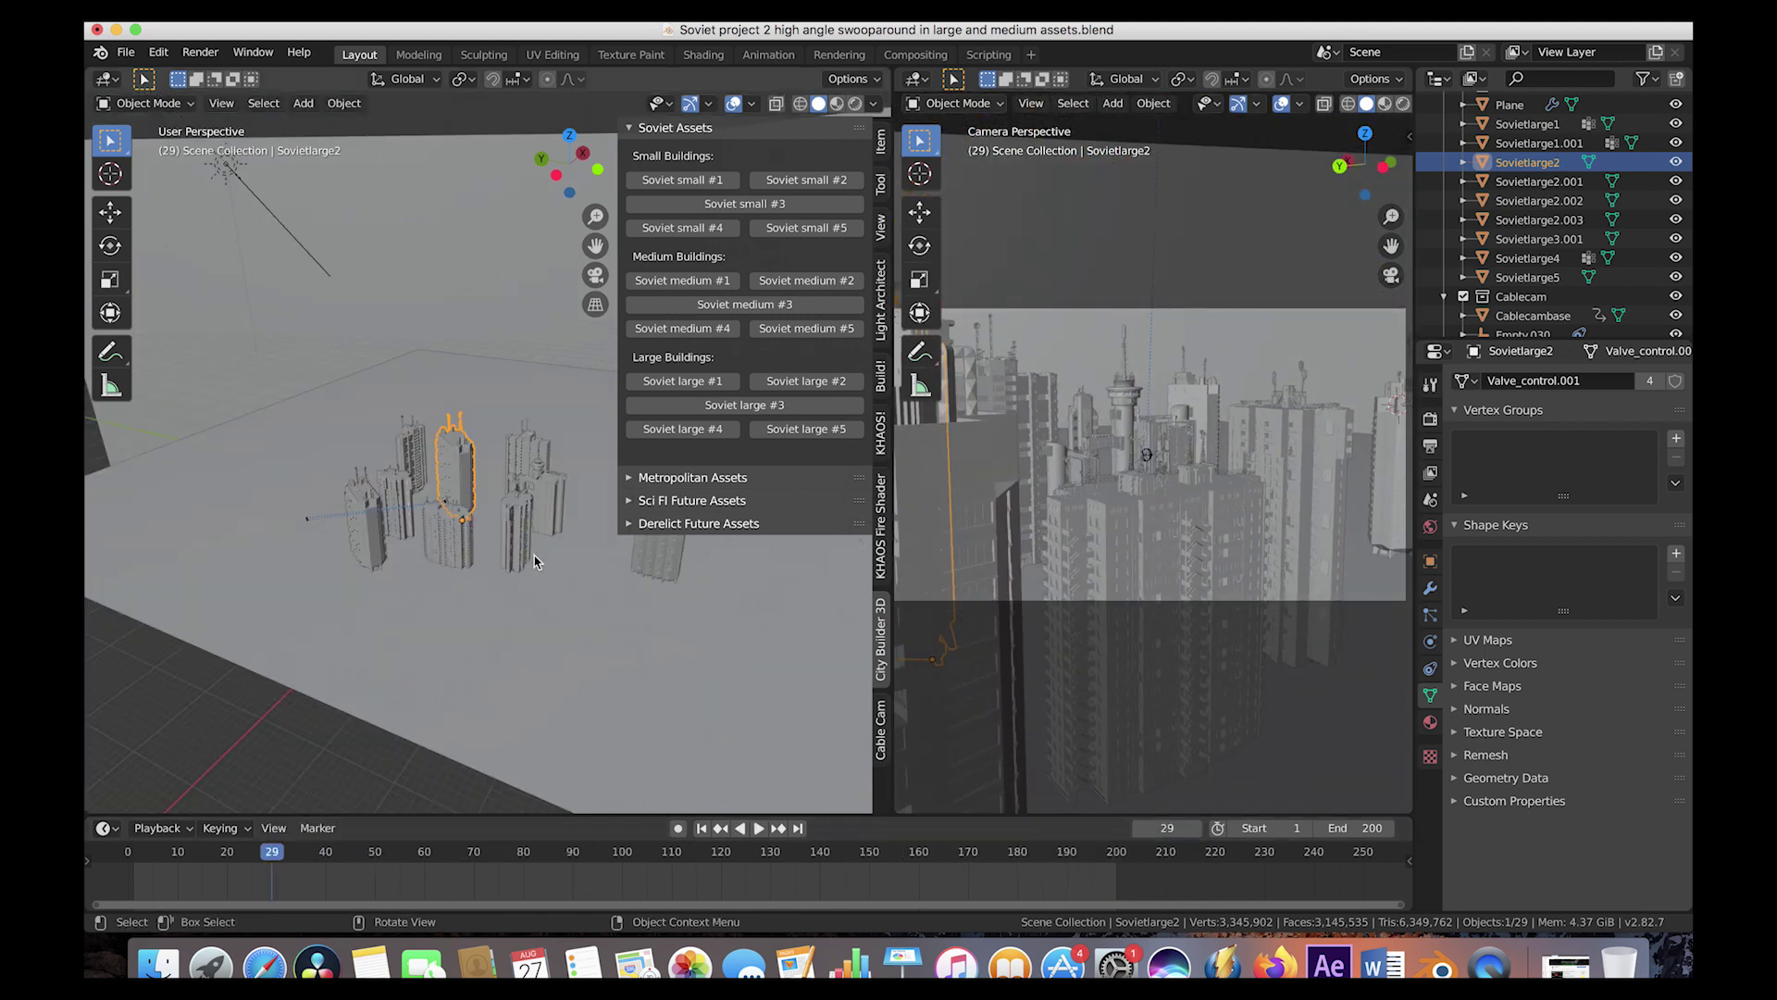
click(182, 547)
- Show the Plane's hair particles (3000, 4 m, from faces) with the scattered buildings visible
click(1428, 613)
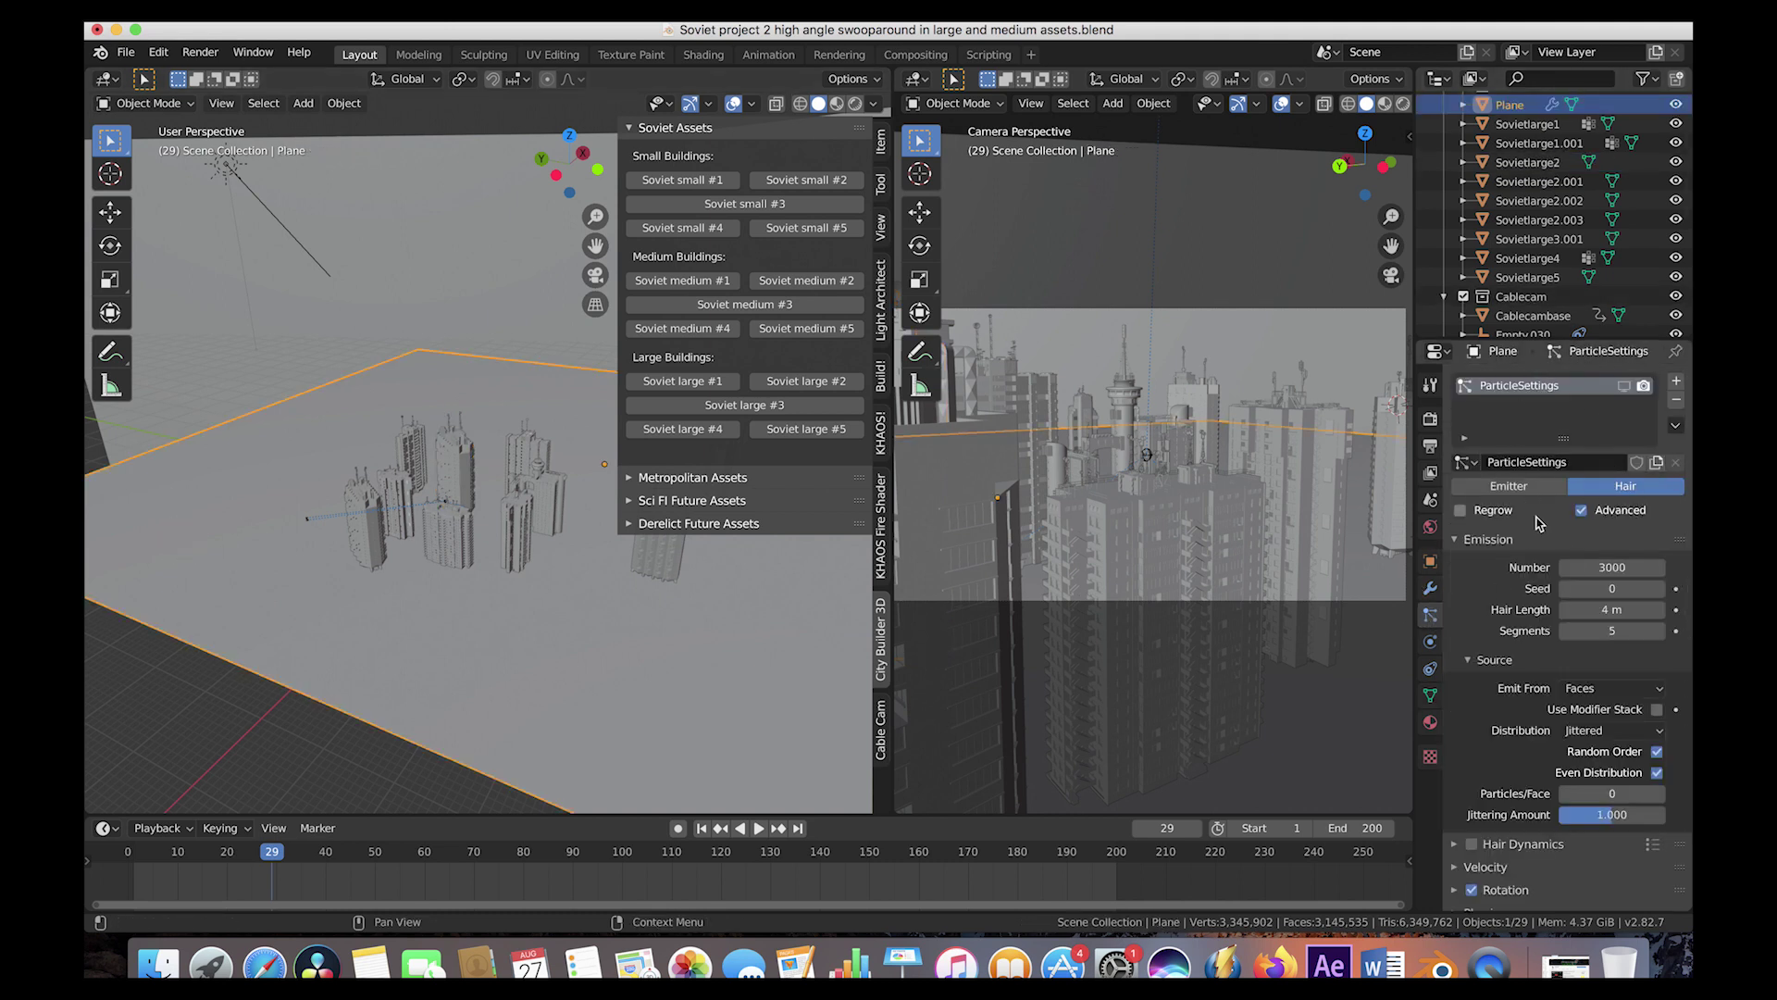
key(n)
middle_drag(704, 479, 685, 435)
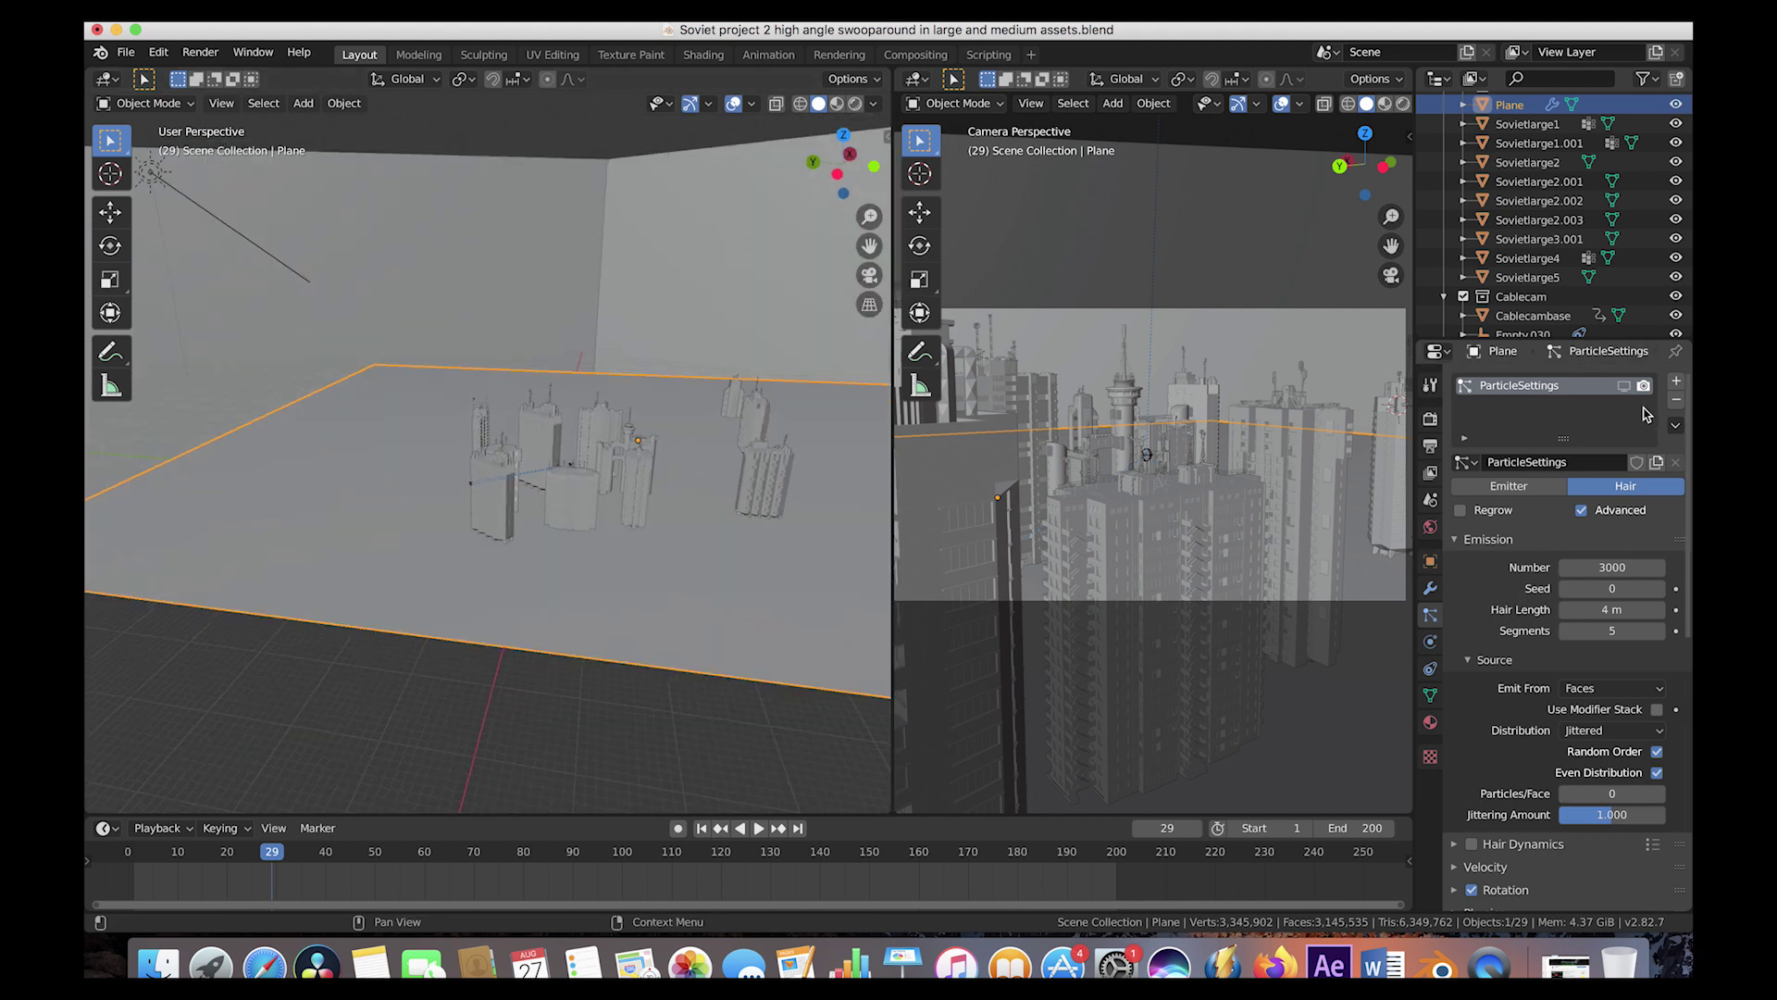
click(1623, 387)
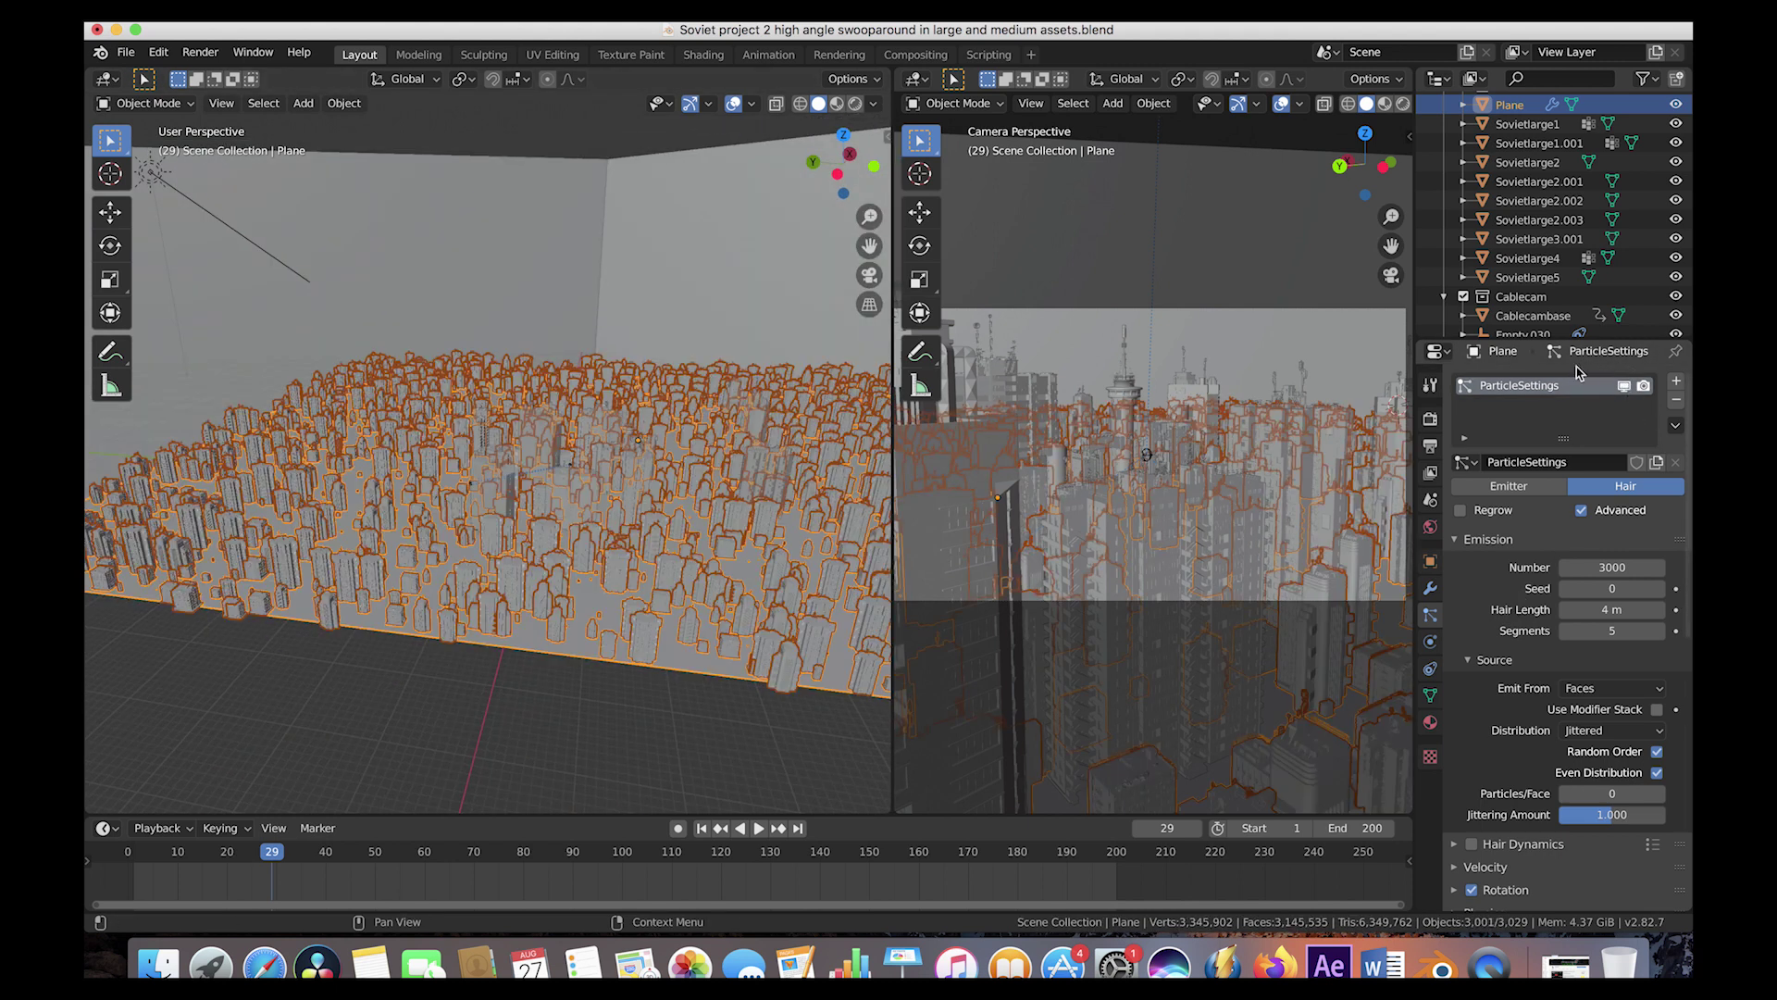
click(1240, 500)
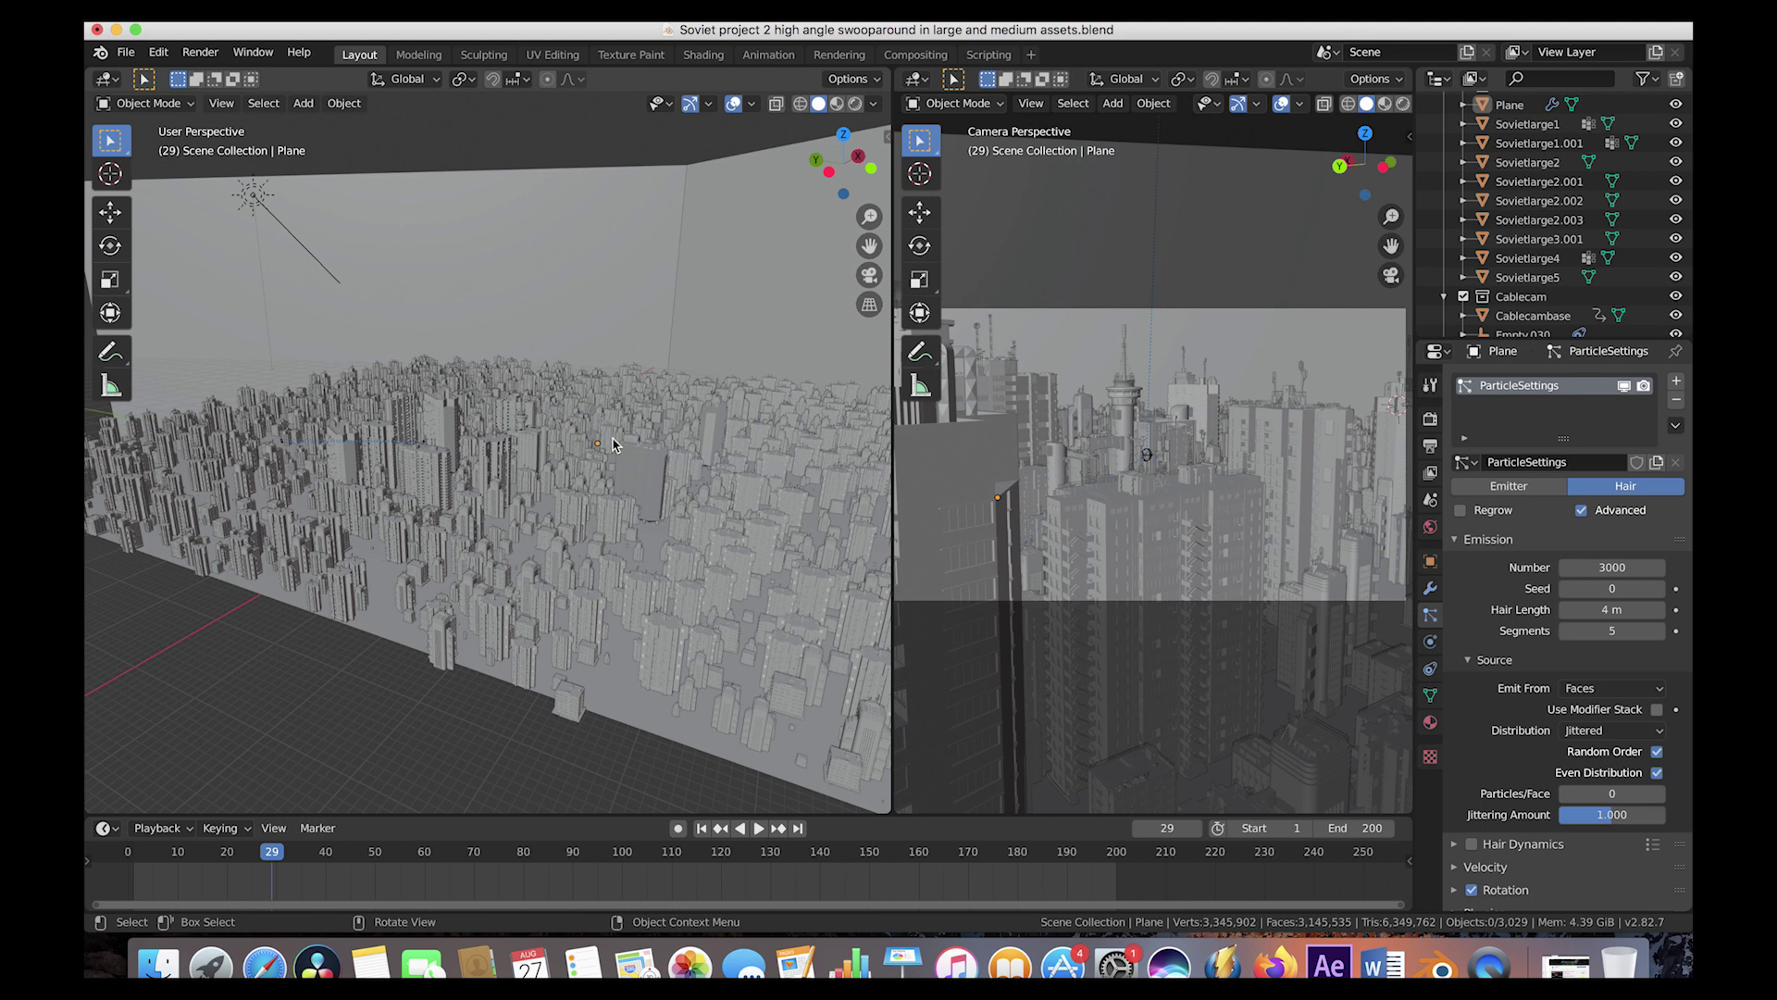
- Hide the particle-scattered buildings in the viewport, zoom in and reselect the ground plane
click(1624, 390)
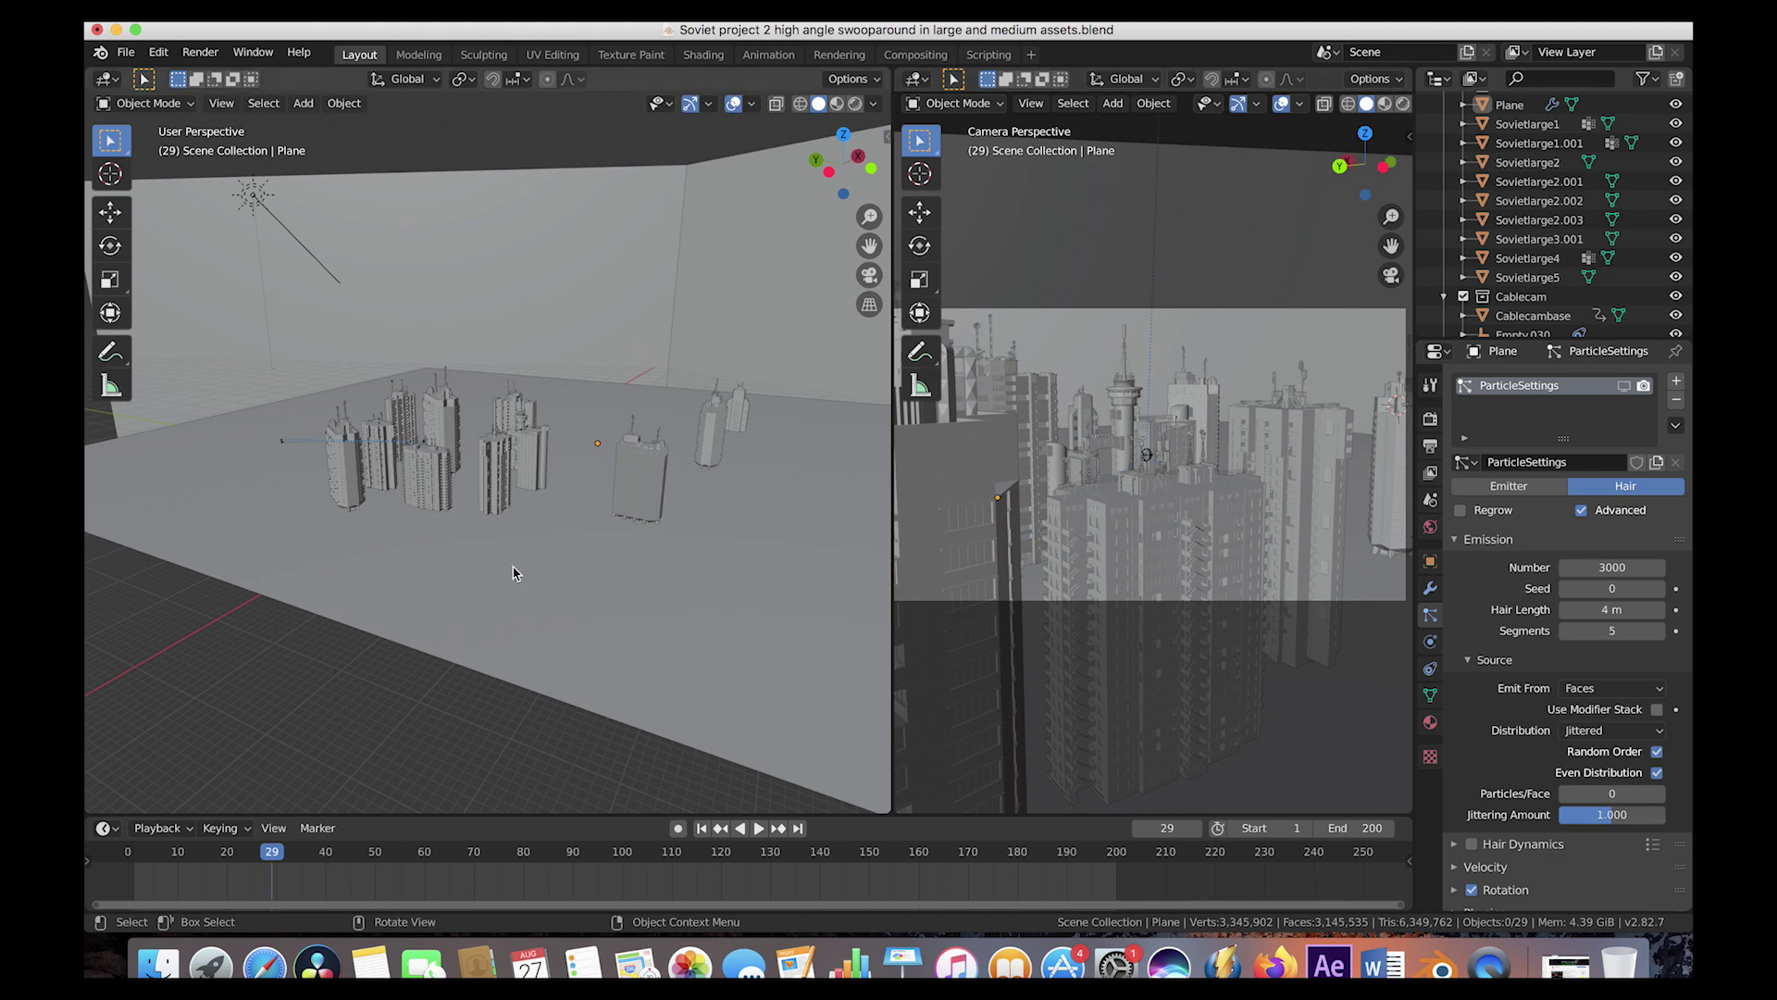
scroll(516, 546, up, 10)
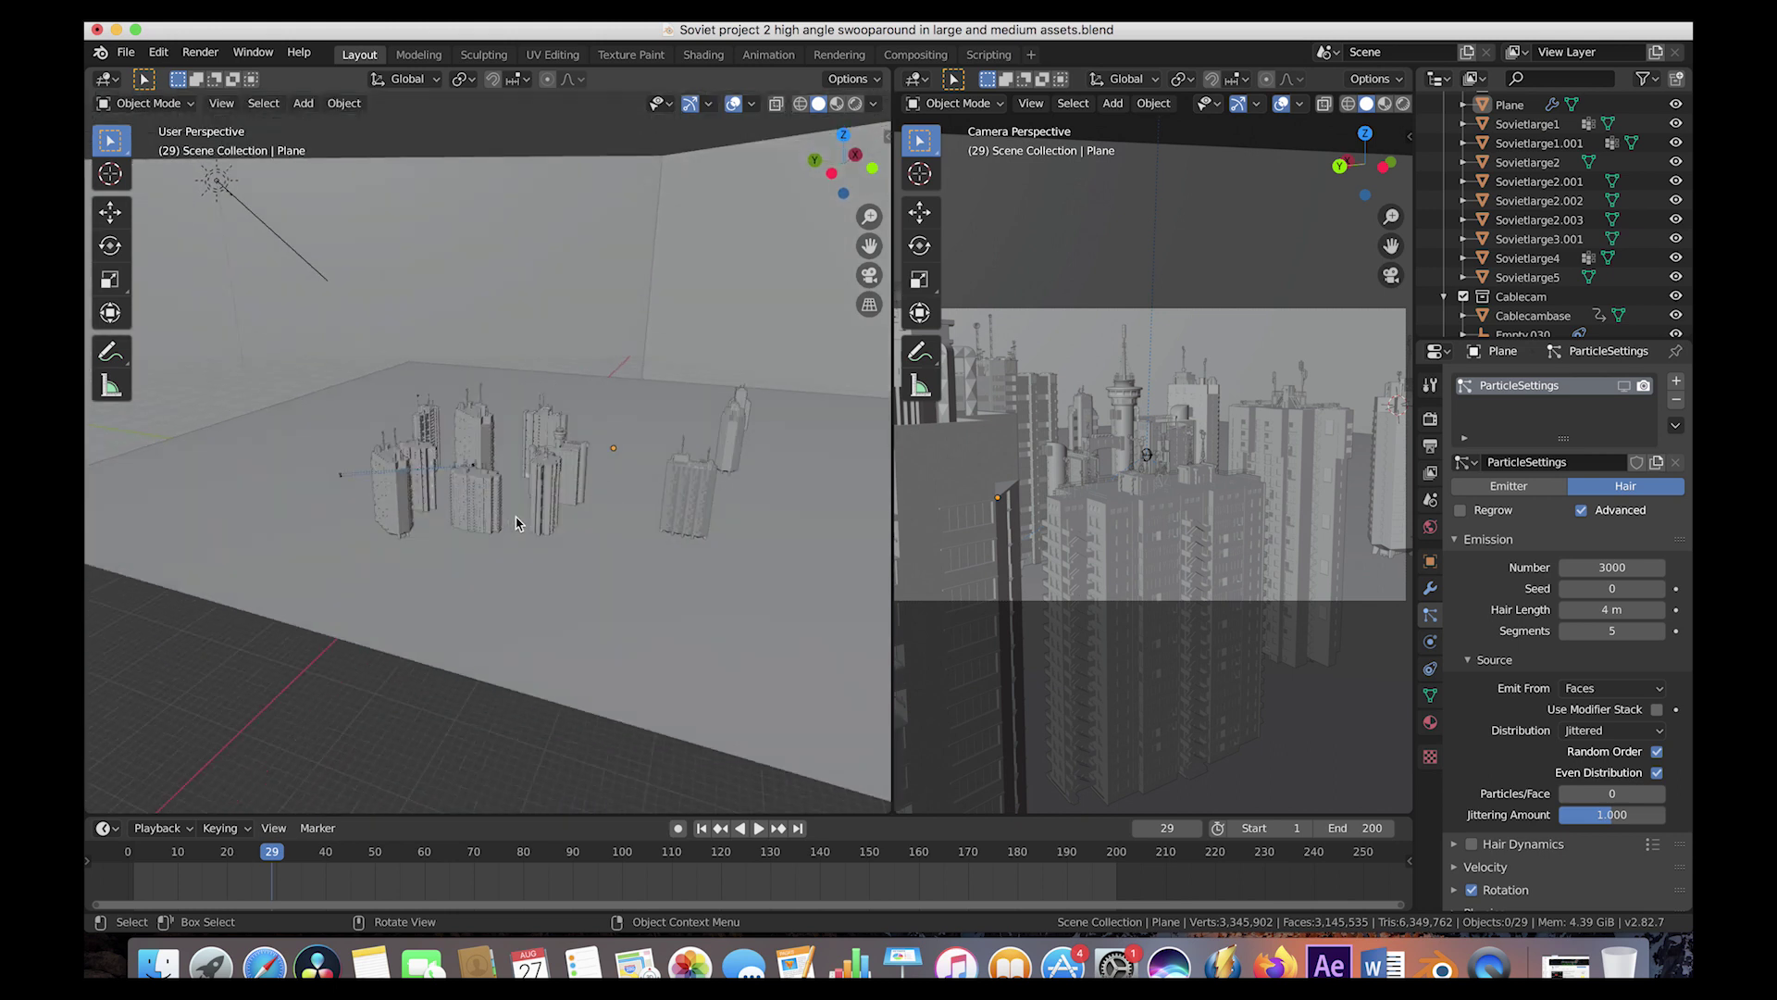
scroll(515, 523, up, 3)
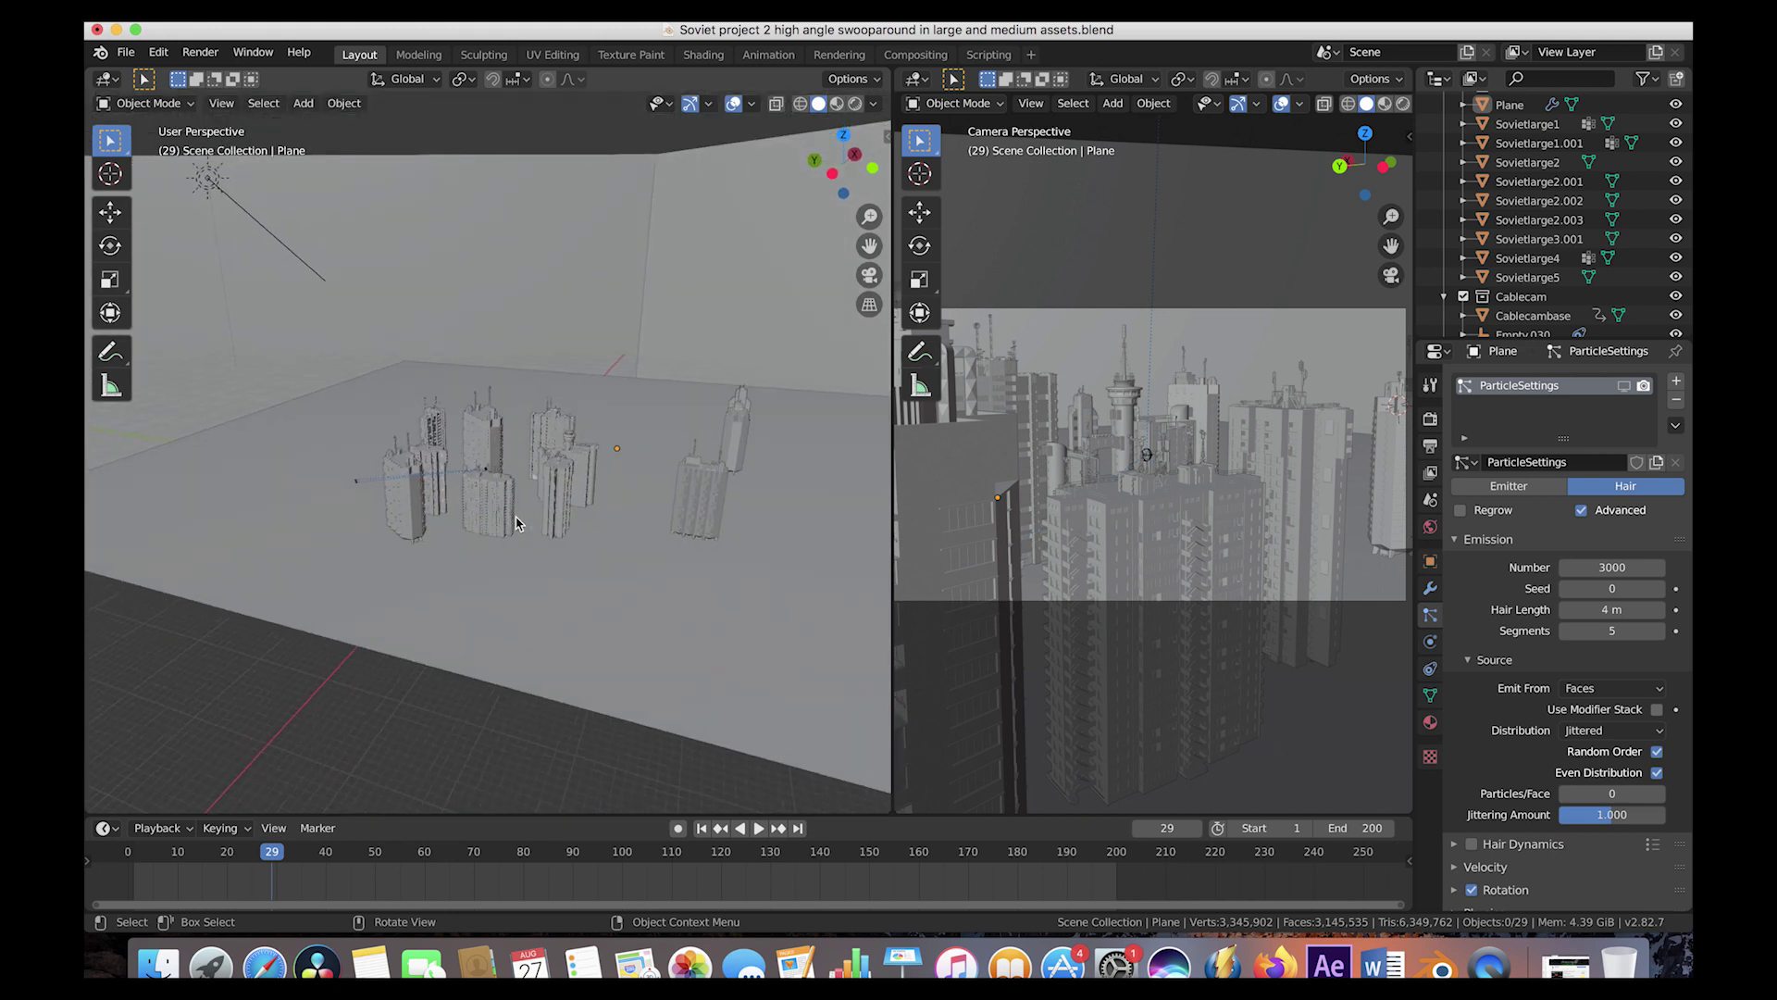
click(725, 669)
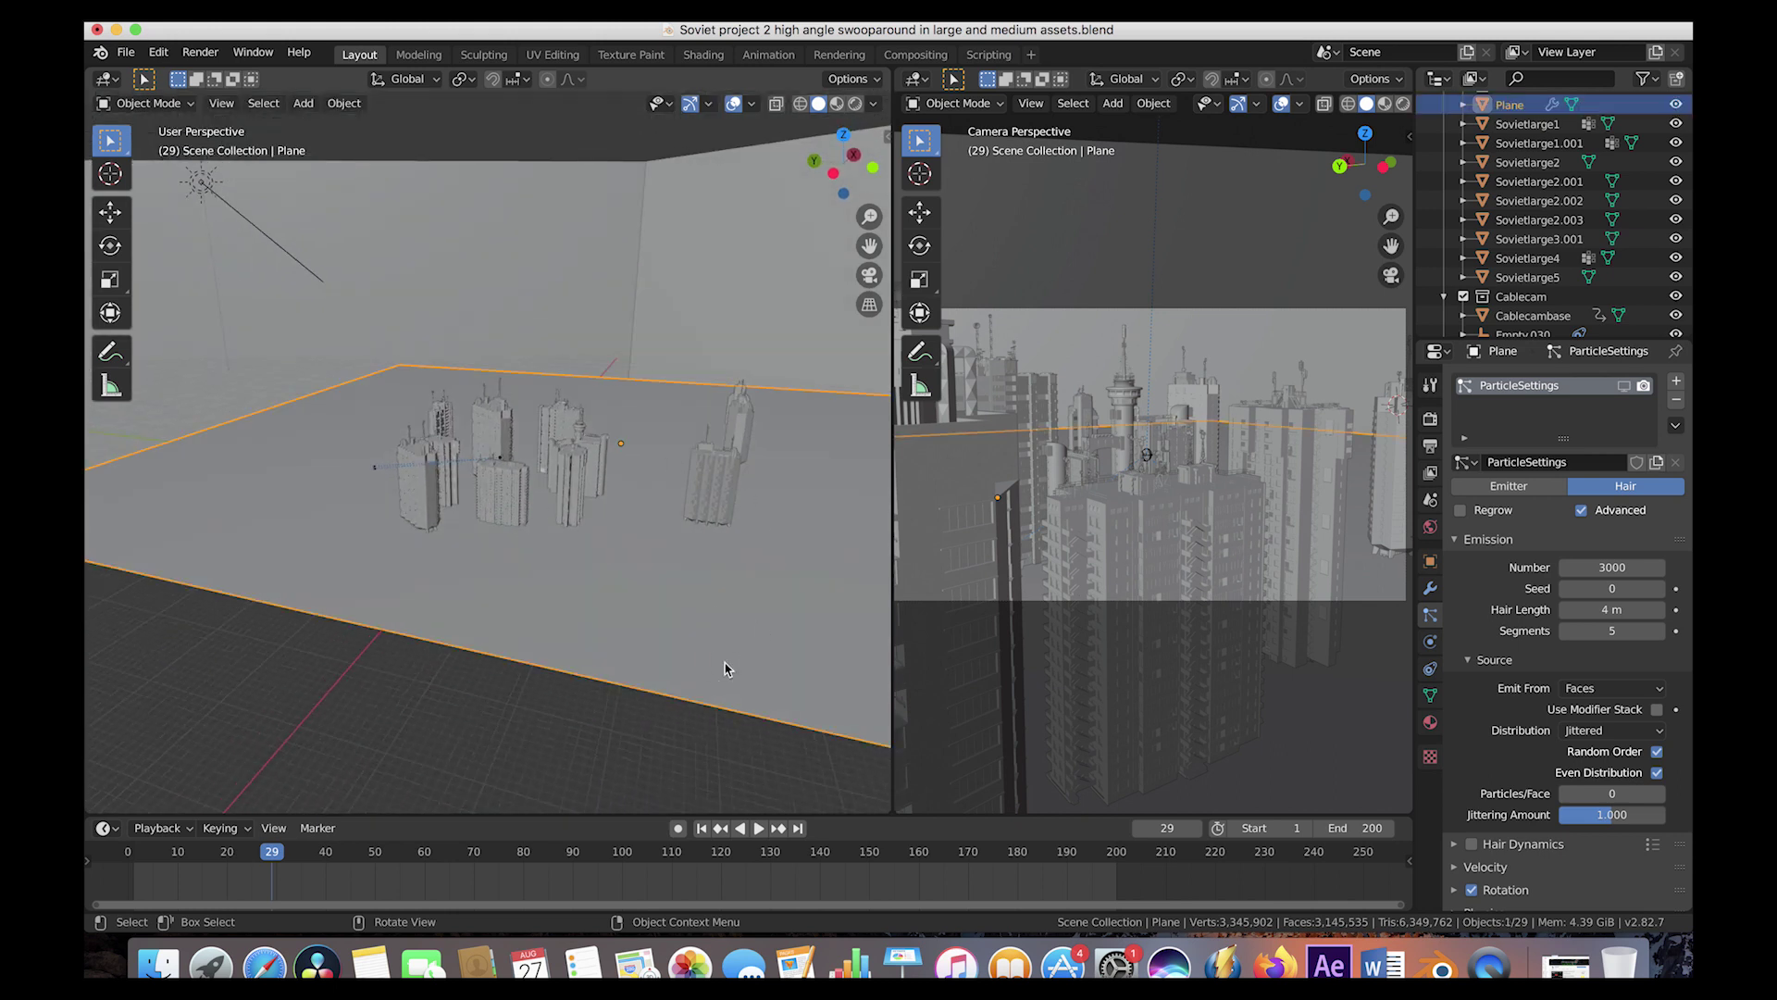
- Display the ground plane's asphalt material with its preview, briefly widening the Properties editor
click(1430, 722)
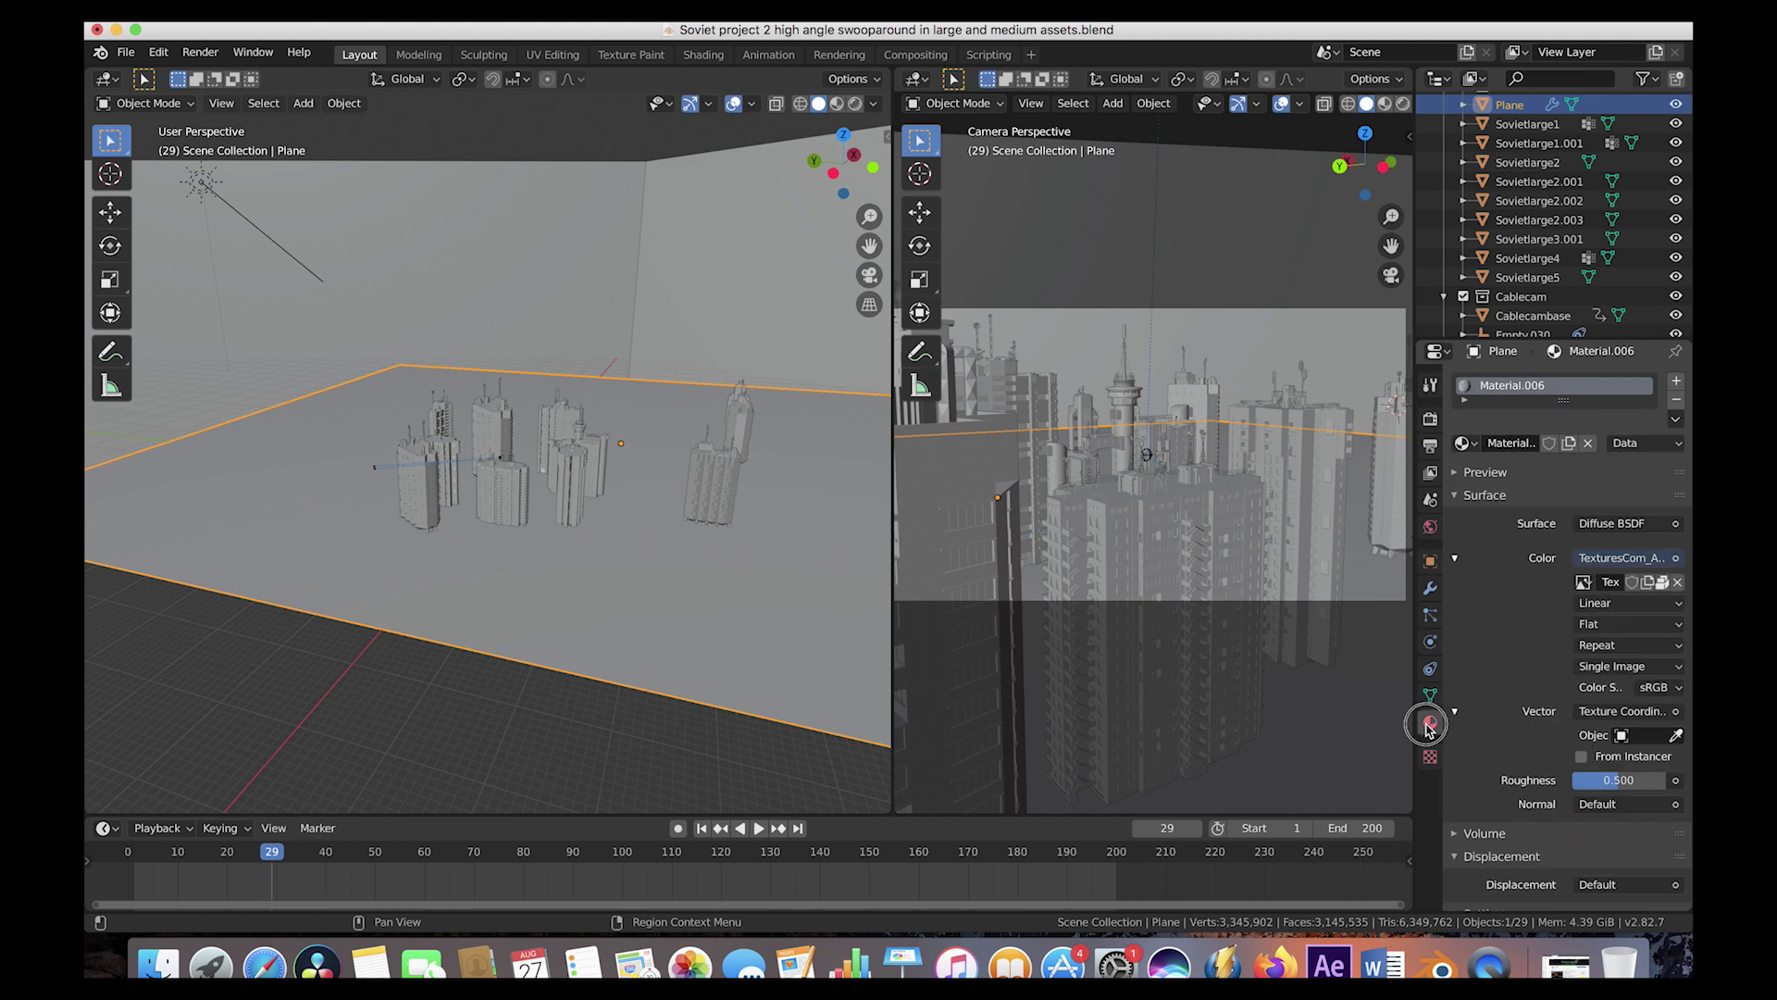
click(1456, 473)
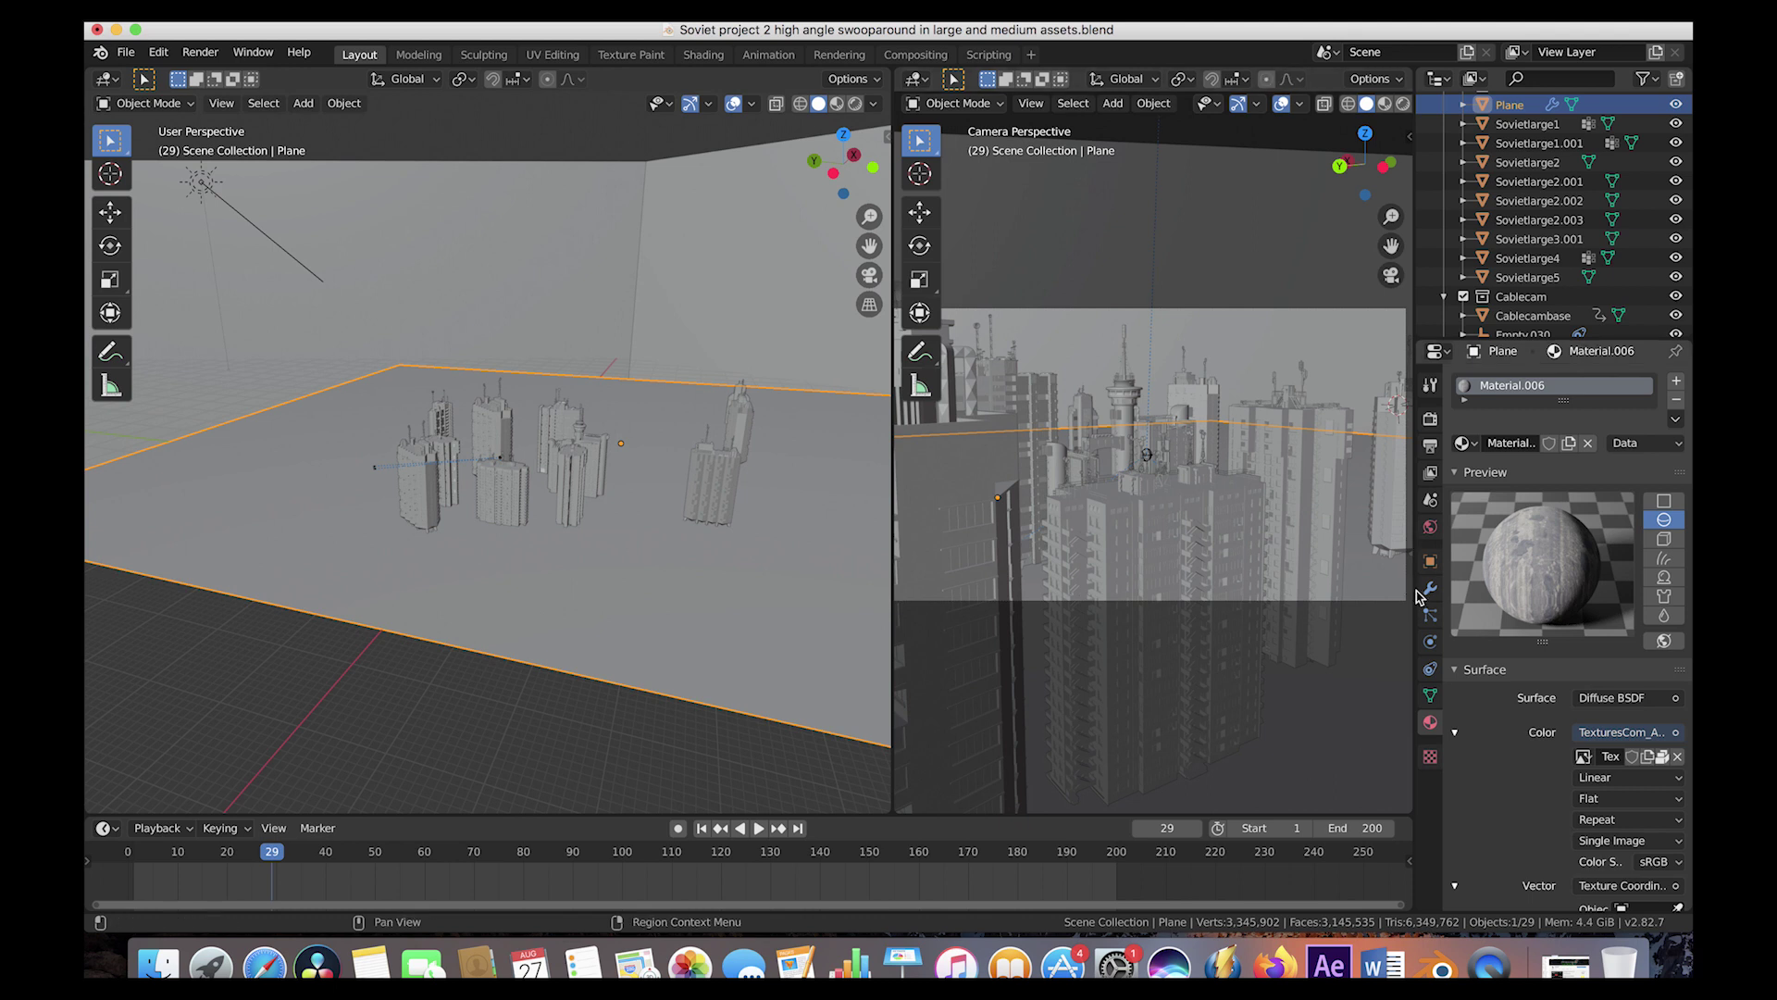
drag(1410, 592, 1102, 669)
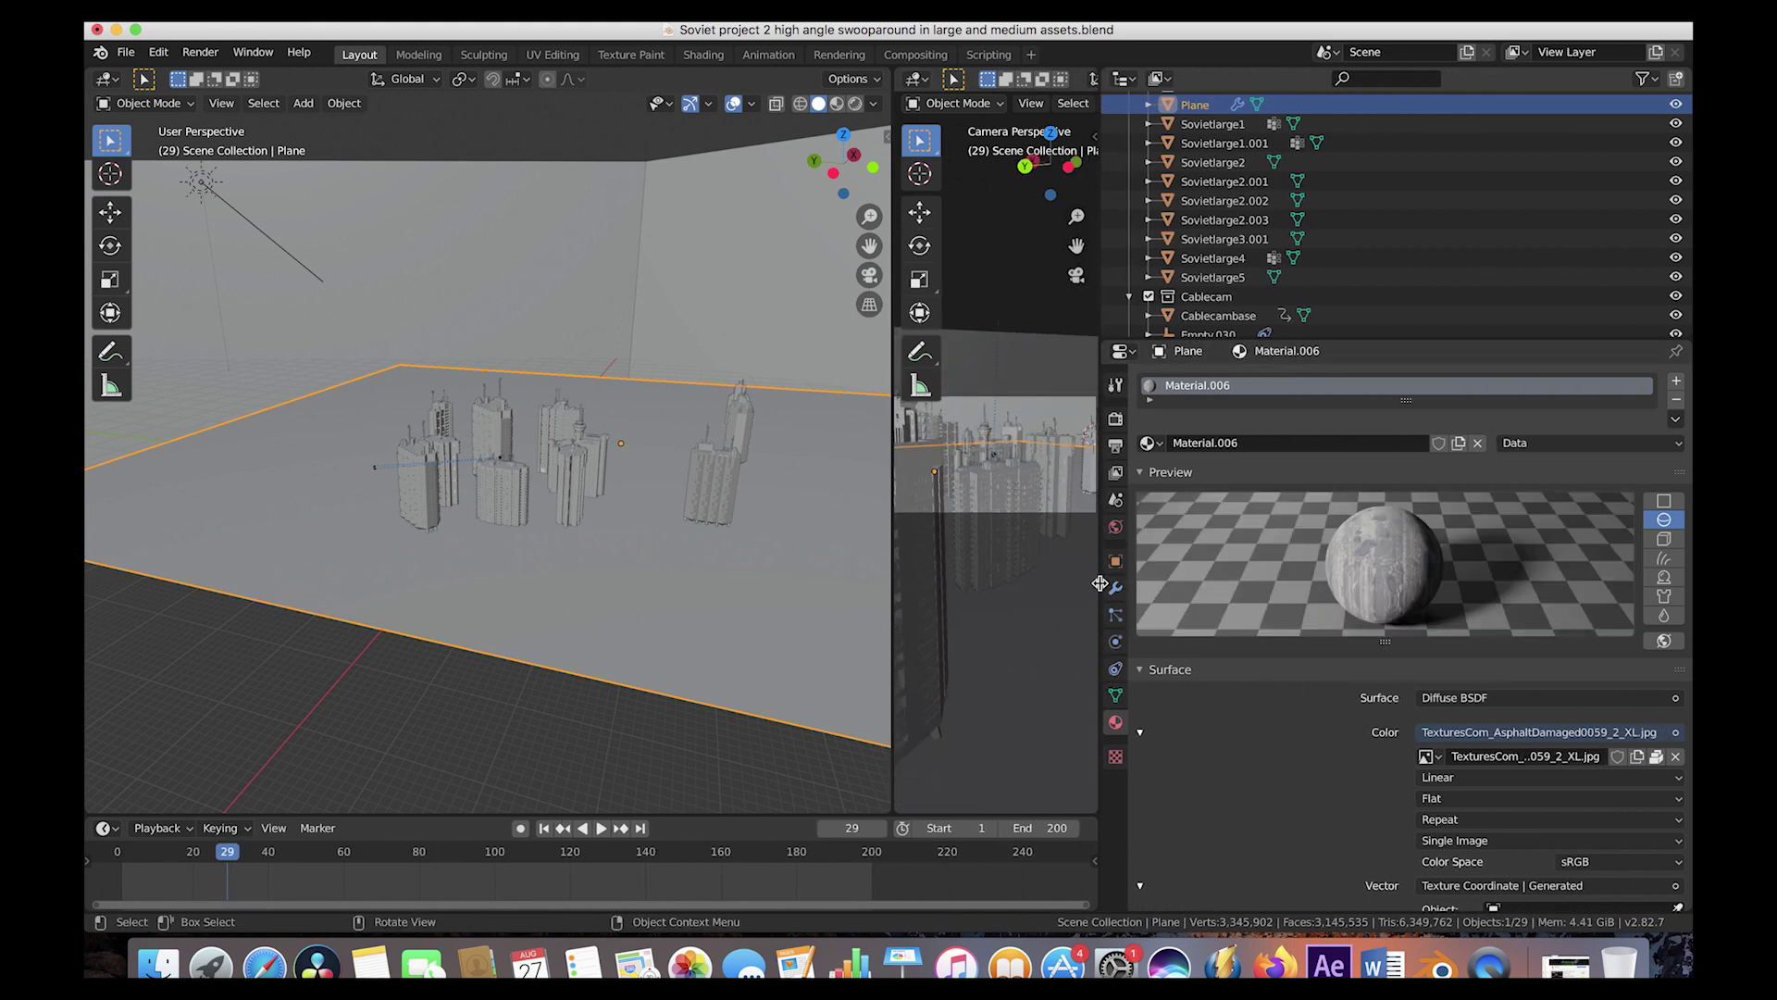
drag(1101, 587, 1407, 588)
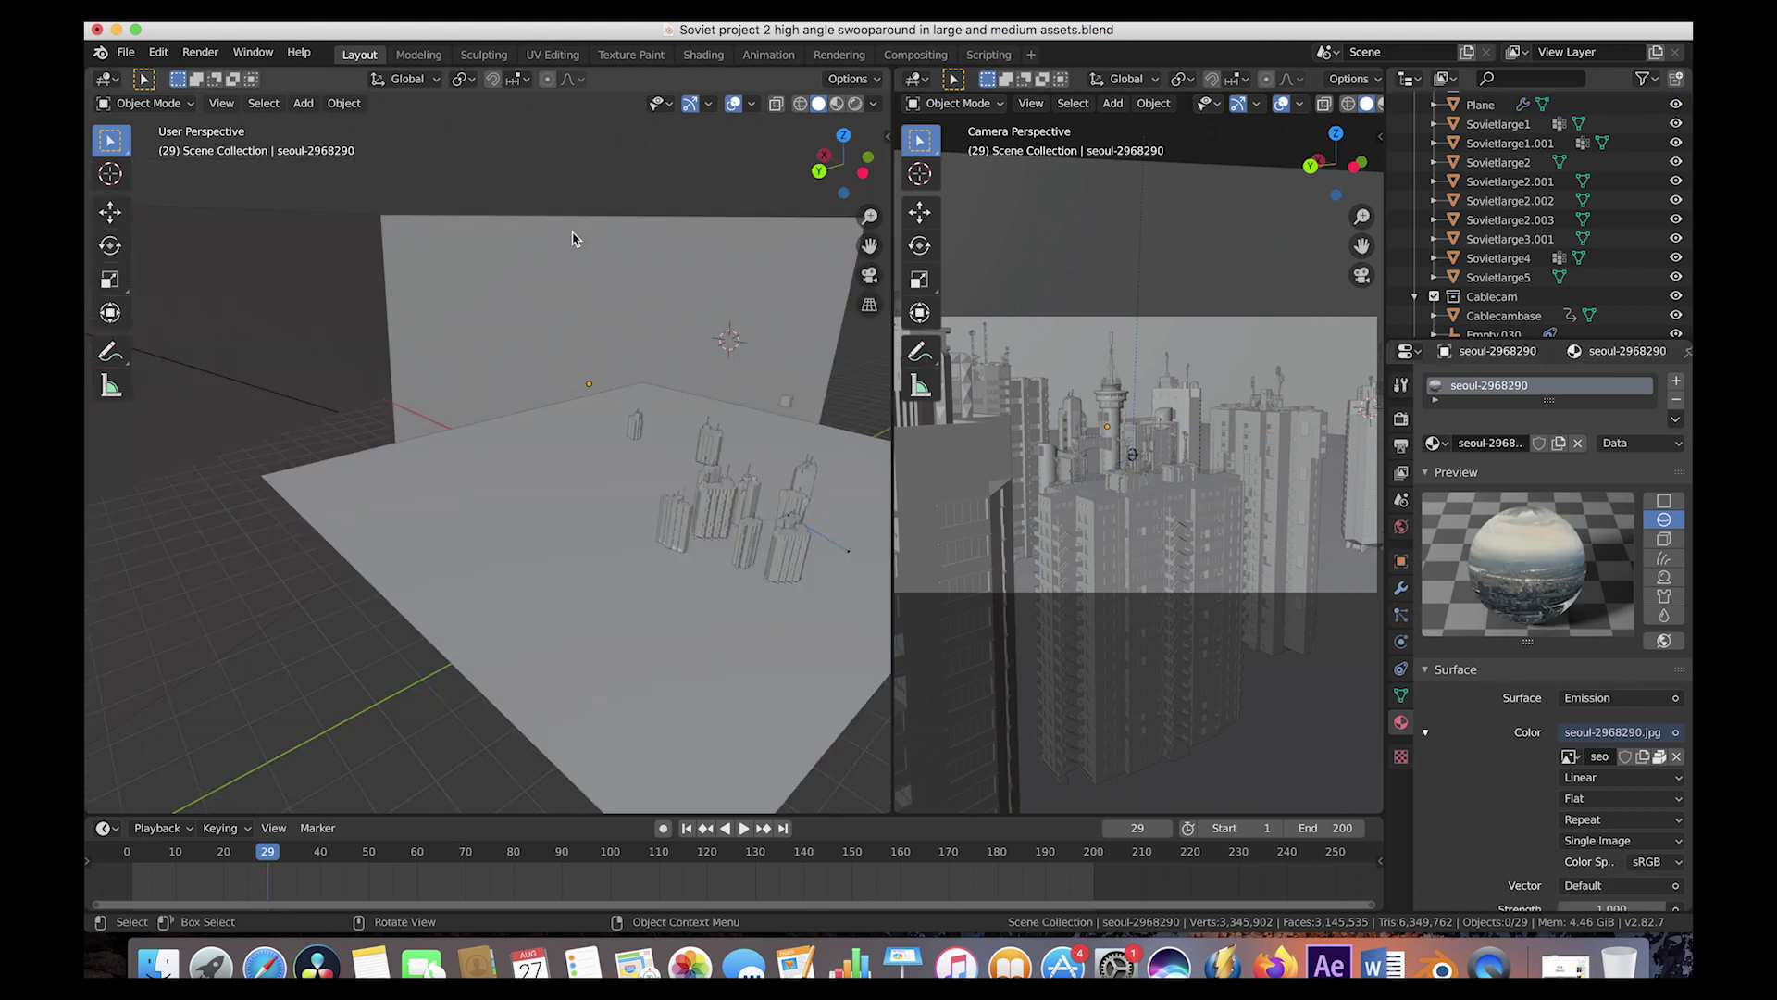
- Select the vertical Seoul backdrop plane and set its material preview to Plane
click(478, 370)
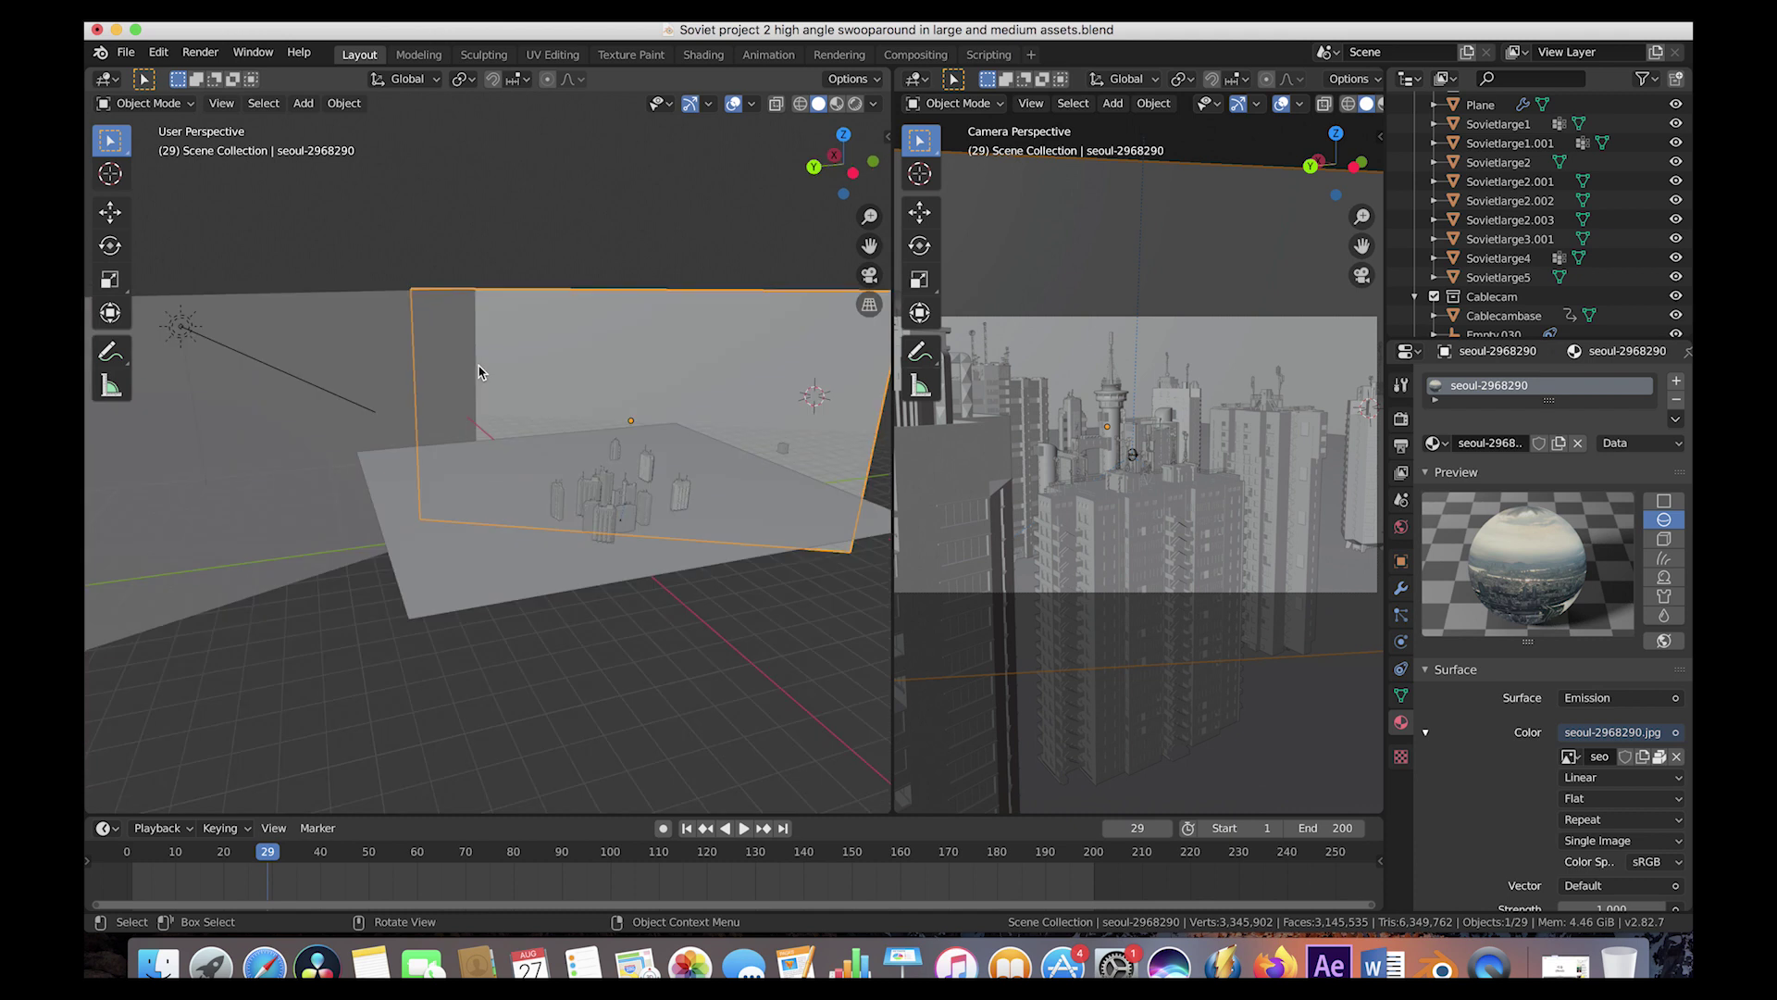
middle_drag(478, 370, 785, 421)
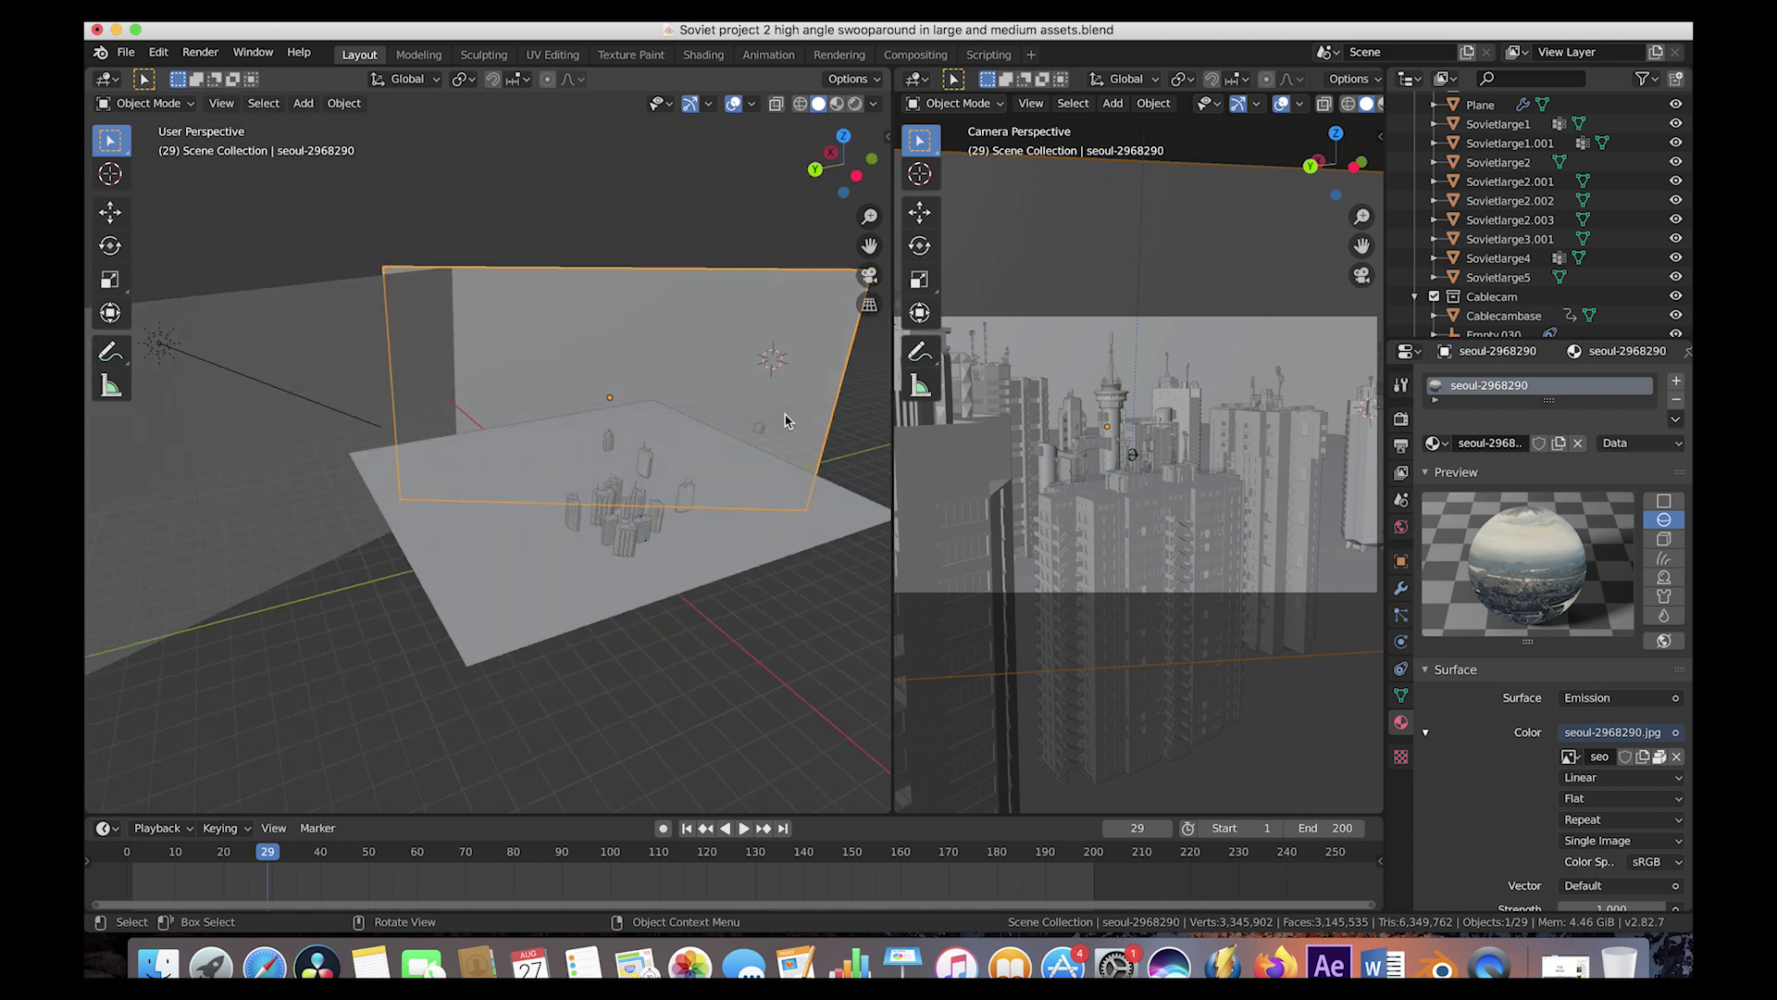
click(1663, 500)
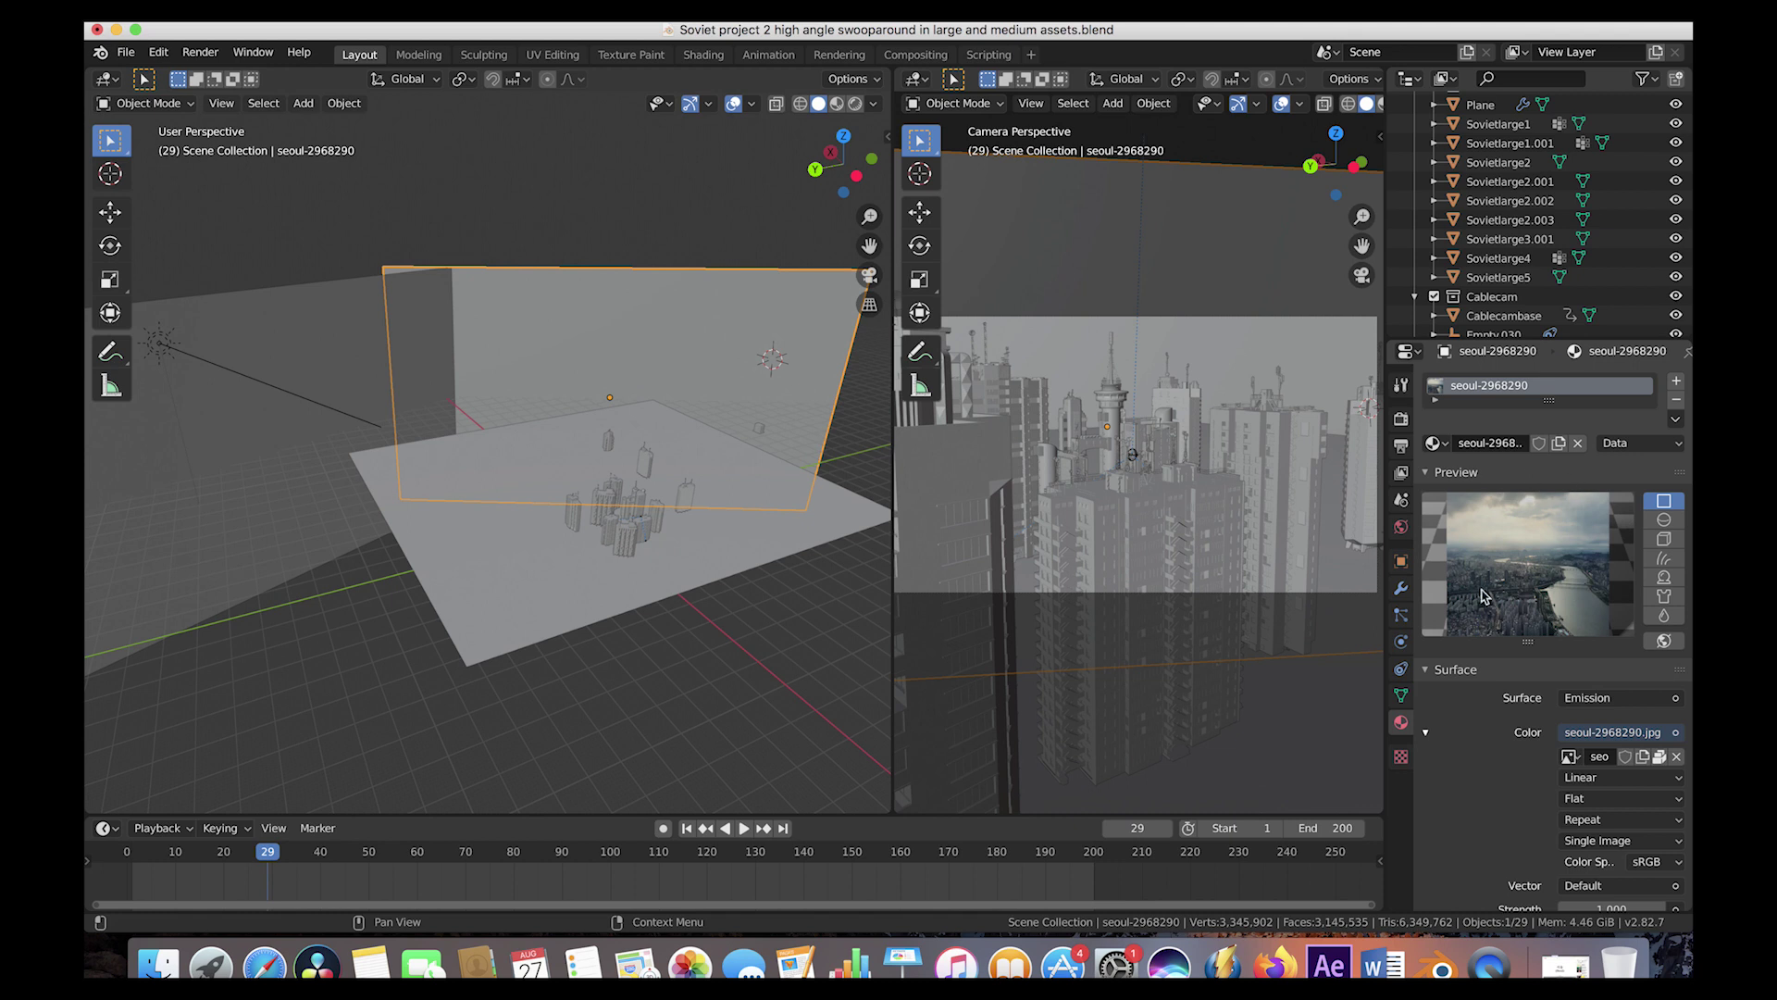
middle_drag(519, 389, 468, 420)
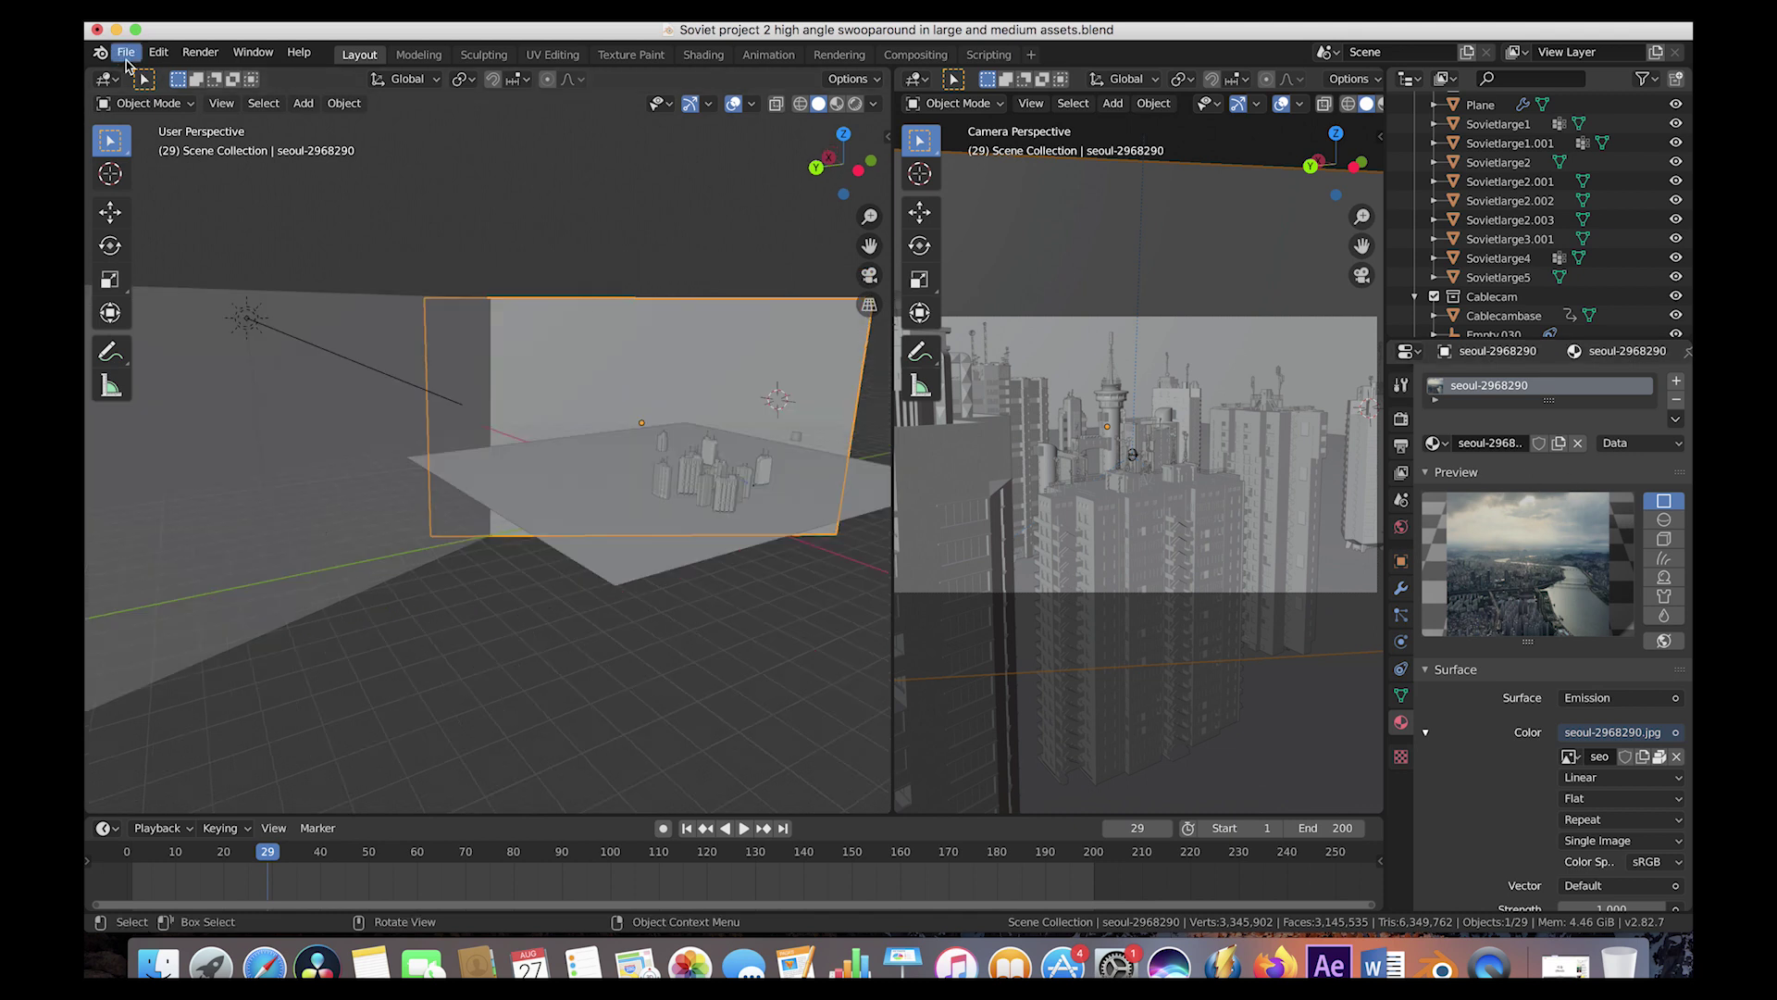
- Show File > Import > Images as Planes, then orbit and zoom out the view
click(127, 58)
mouse_move(213, 315)
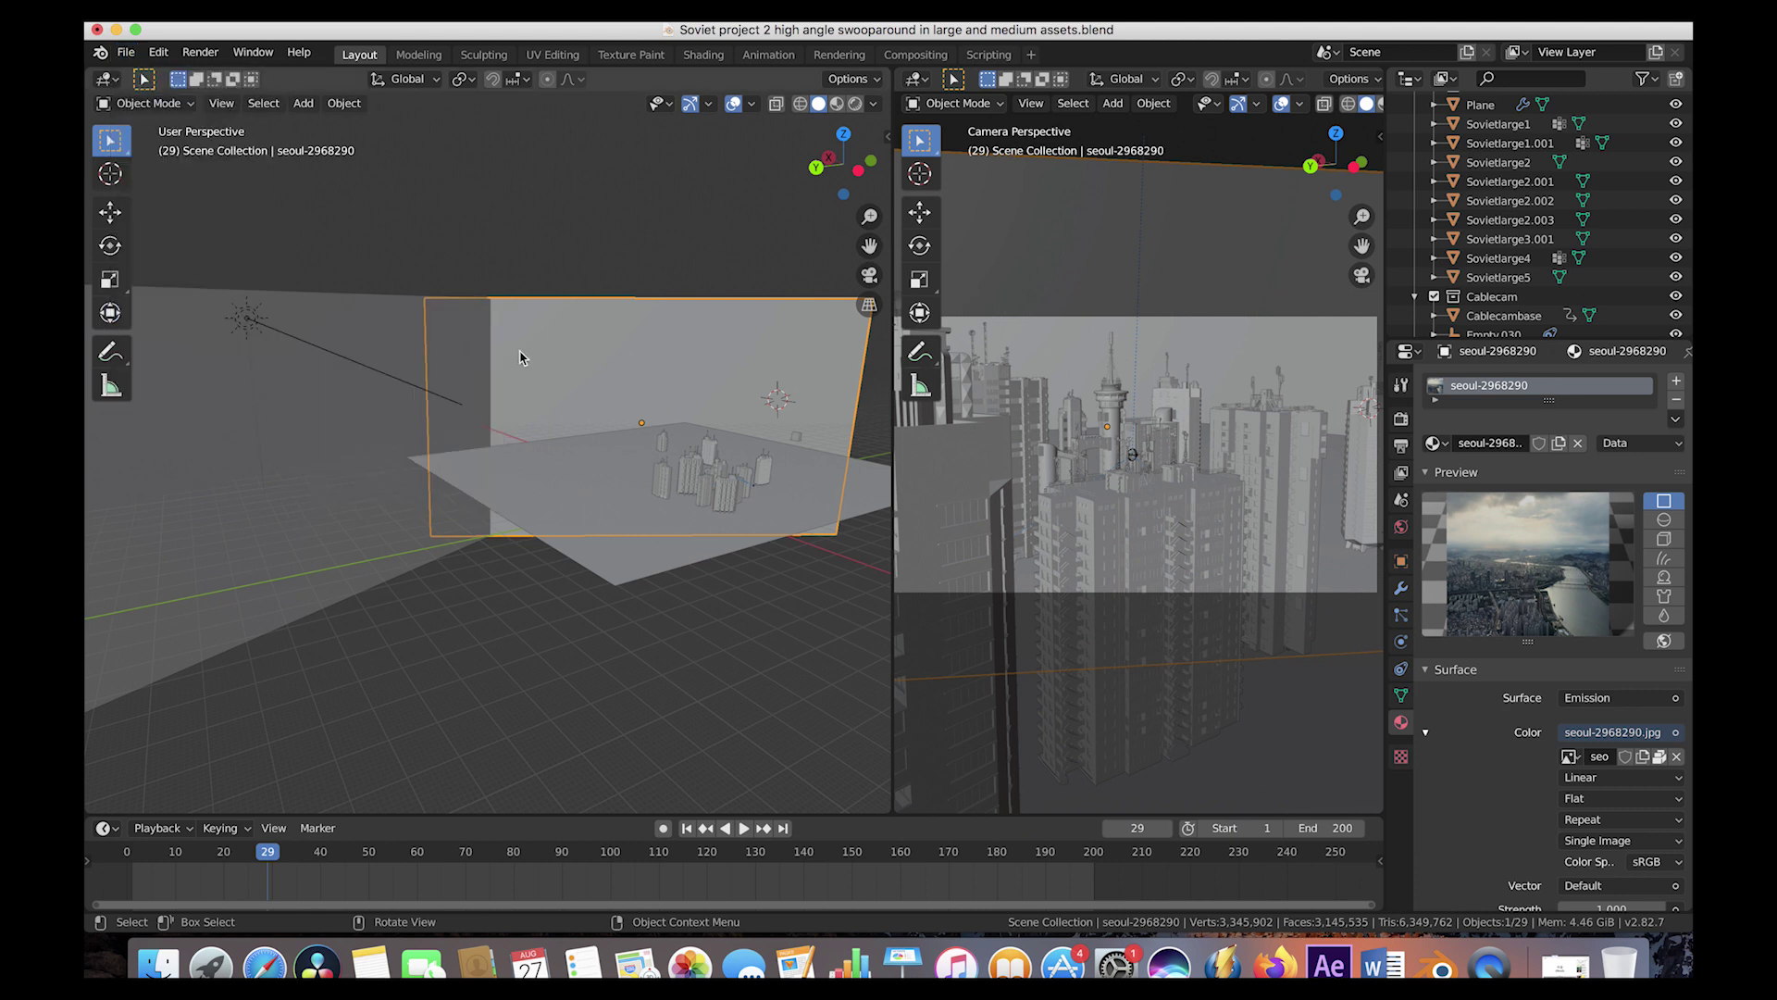
middle_drag(521, 357, 537, 362)
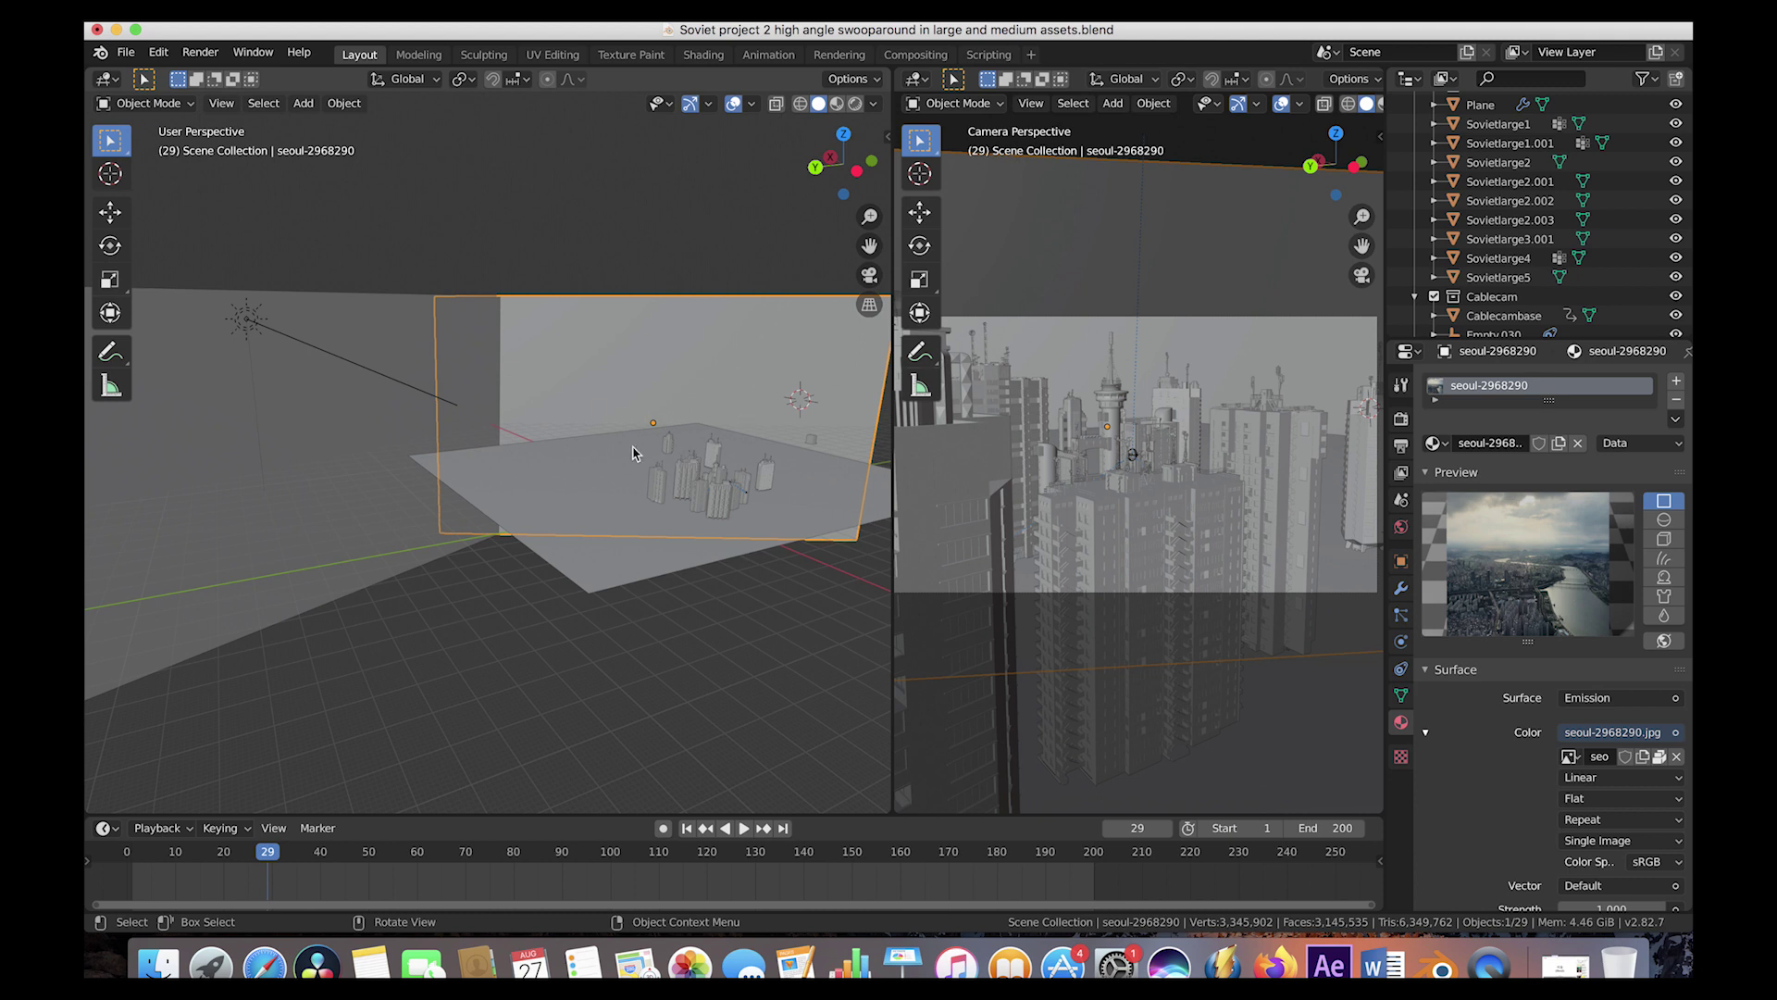
middle_drag(623, 456, 305, 773)
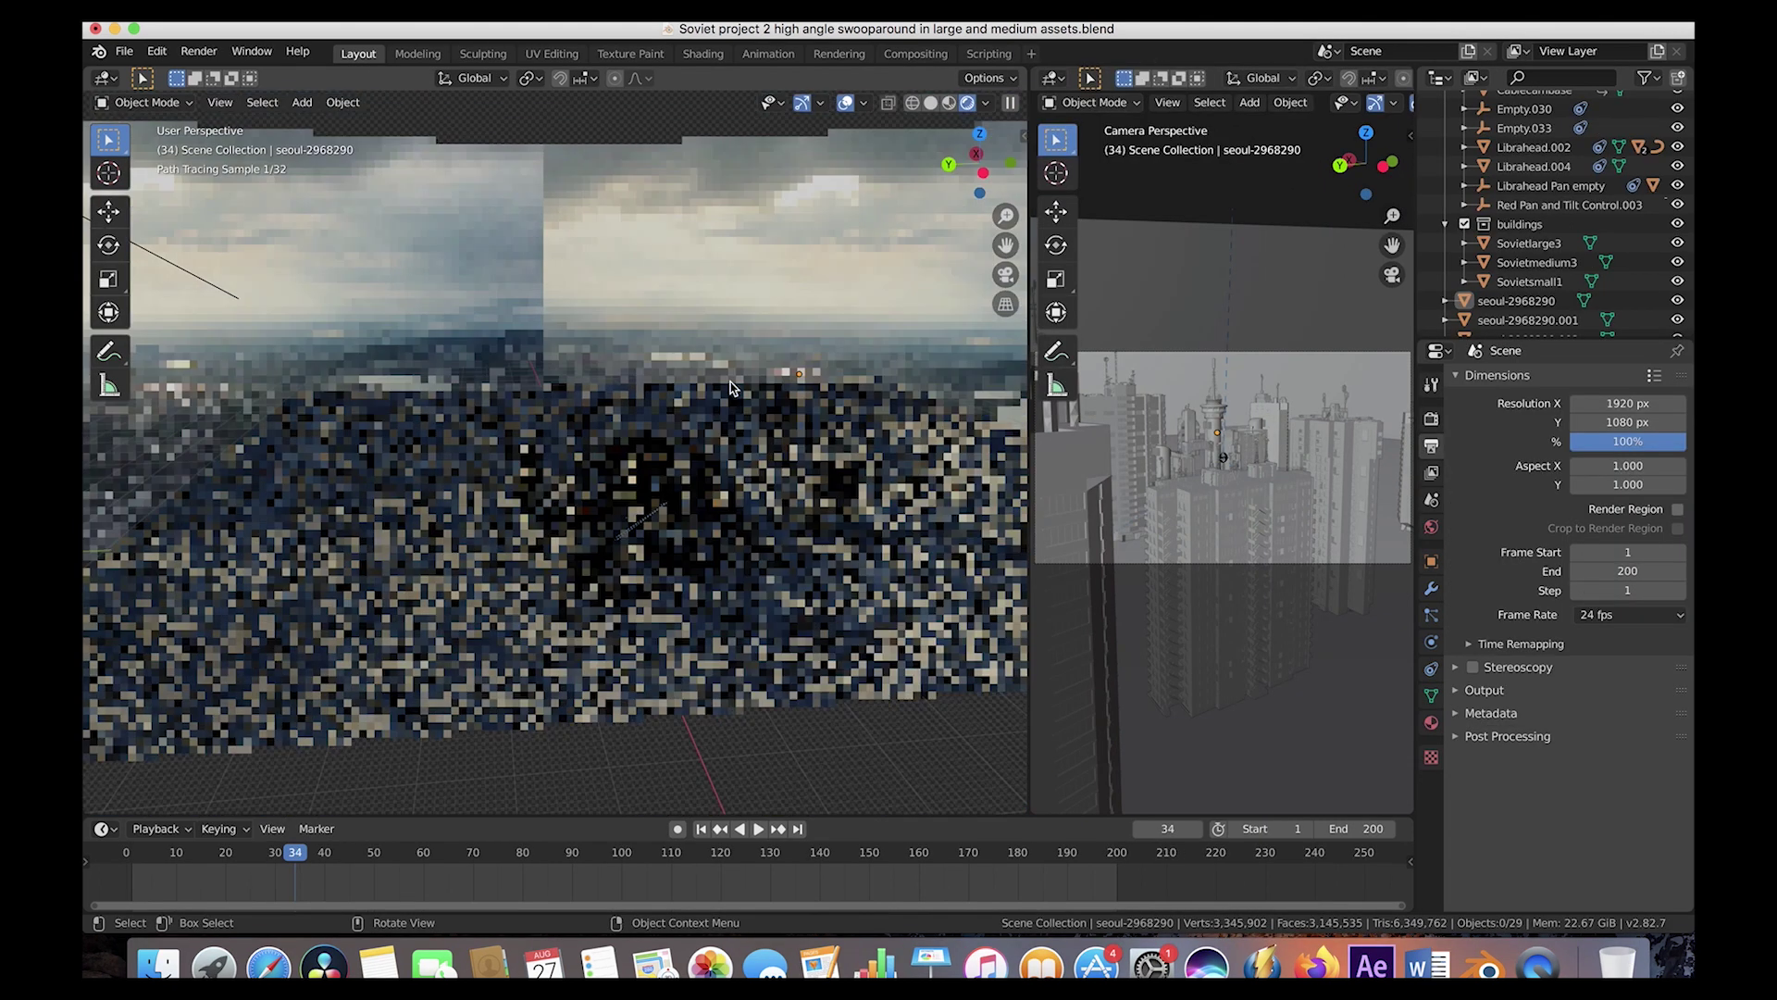
- Play and scrub frames 134–197, then select the Sun light to show its strength 2.1 settings
middle_drag(731, 387, 731, 385)
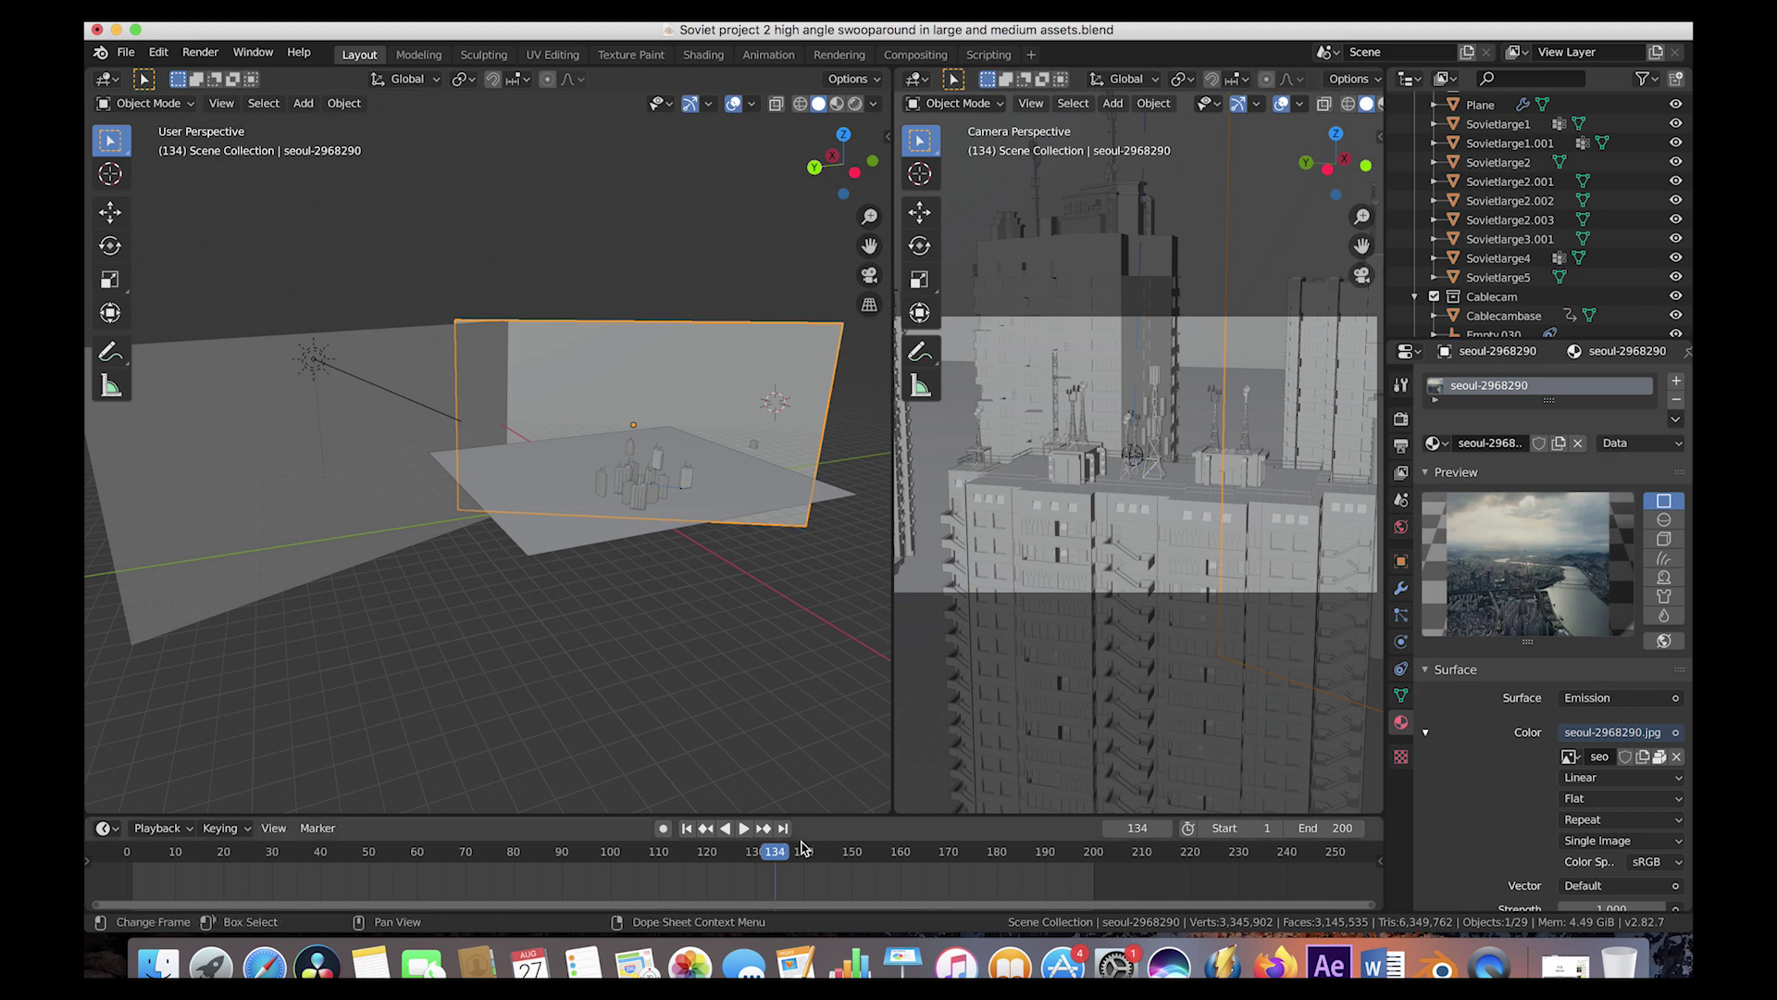
click(776, 859)
drag(777, 861, 397, 861)
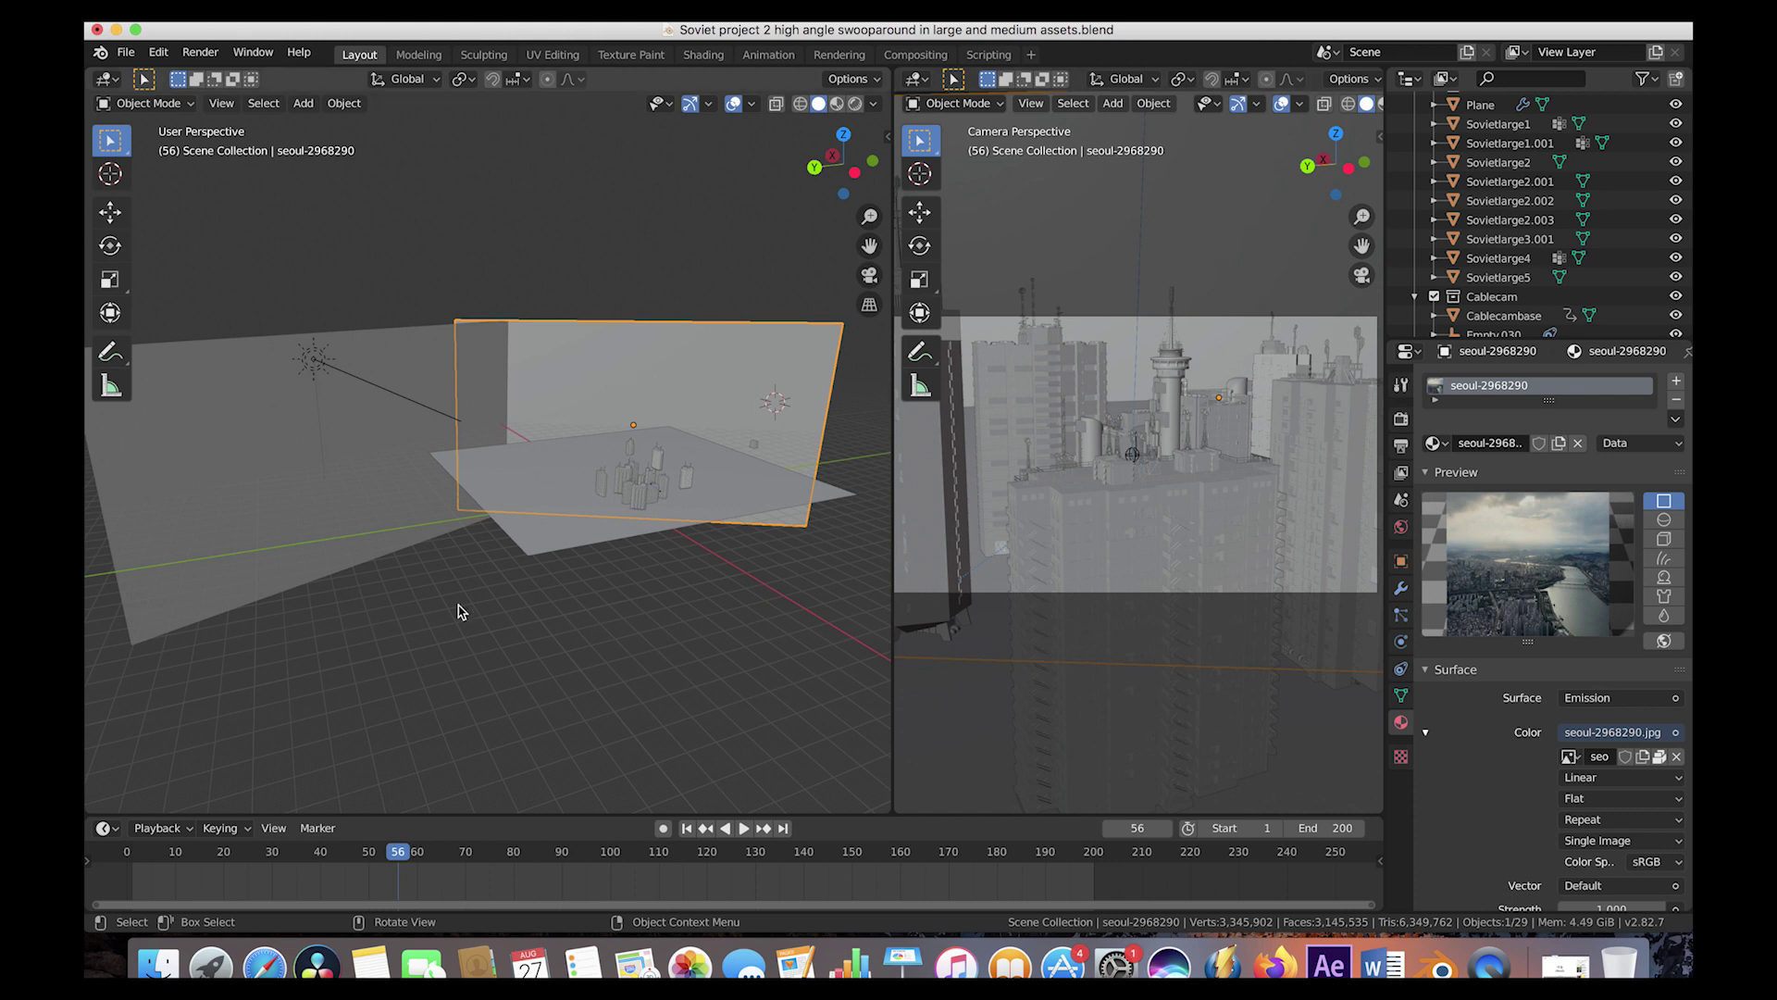
scroll(711, 599, down, 3)
scroll(711, 603, up, 5)
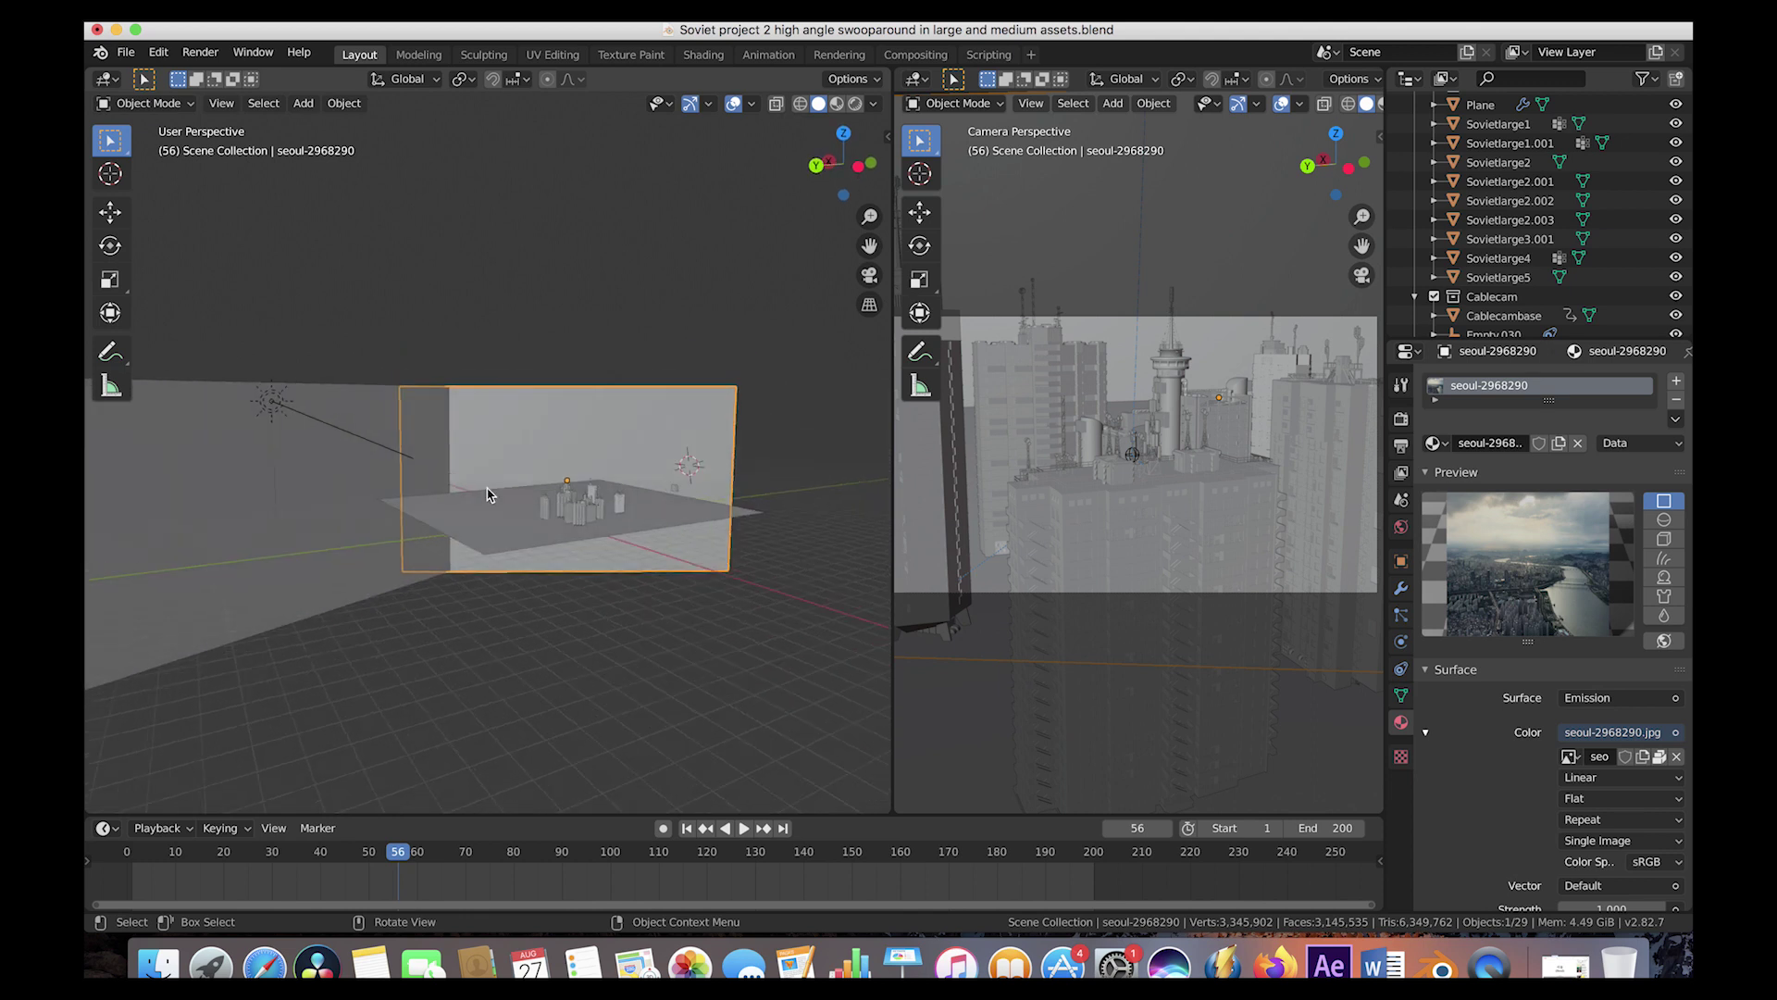
click(232, 427)
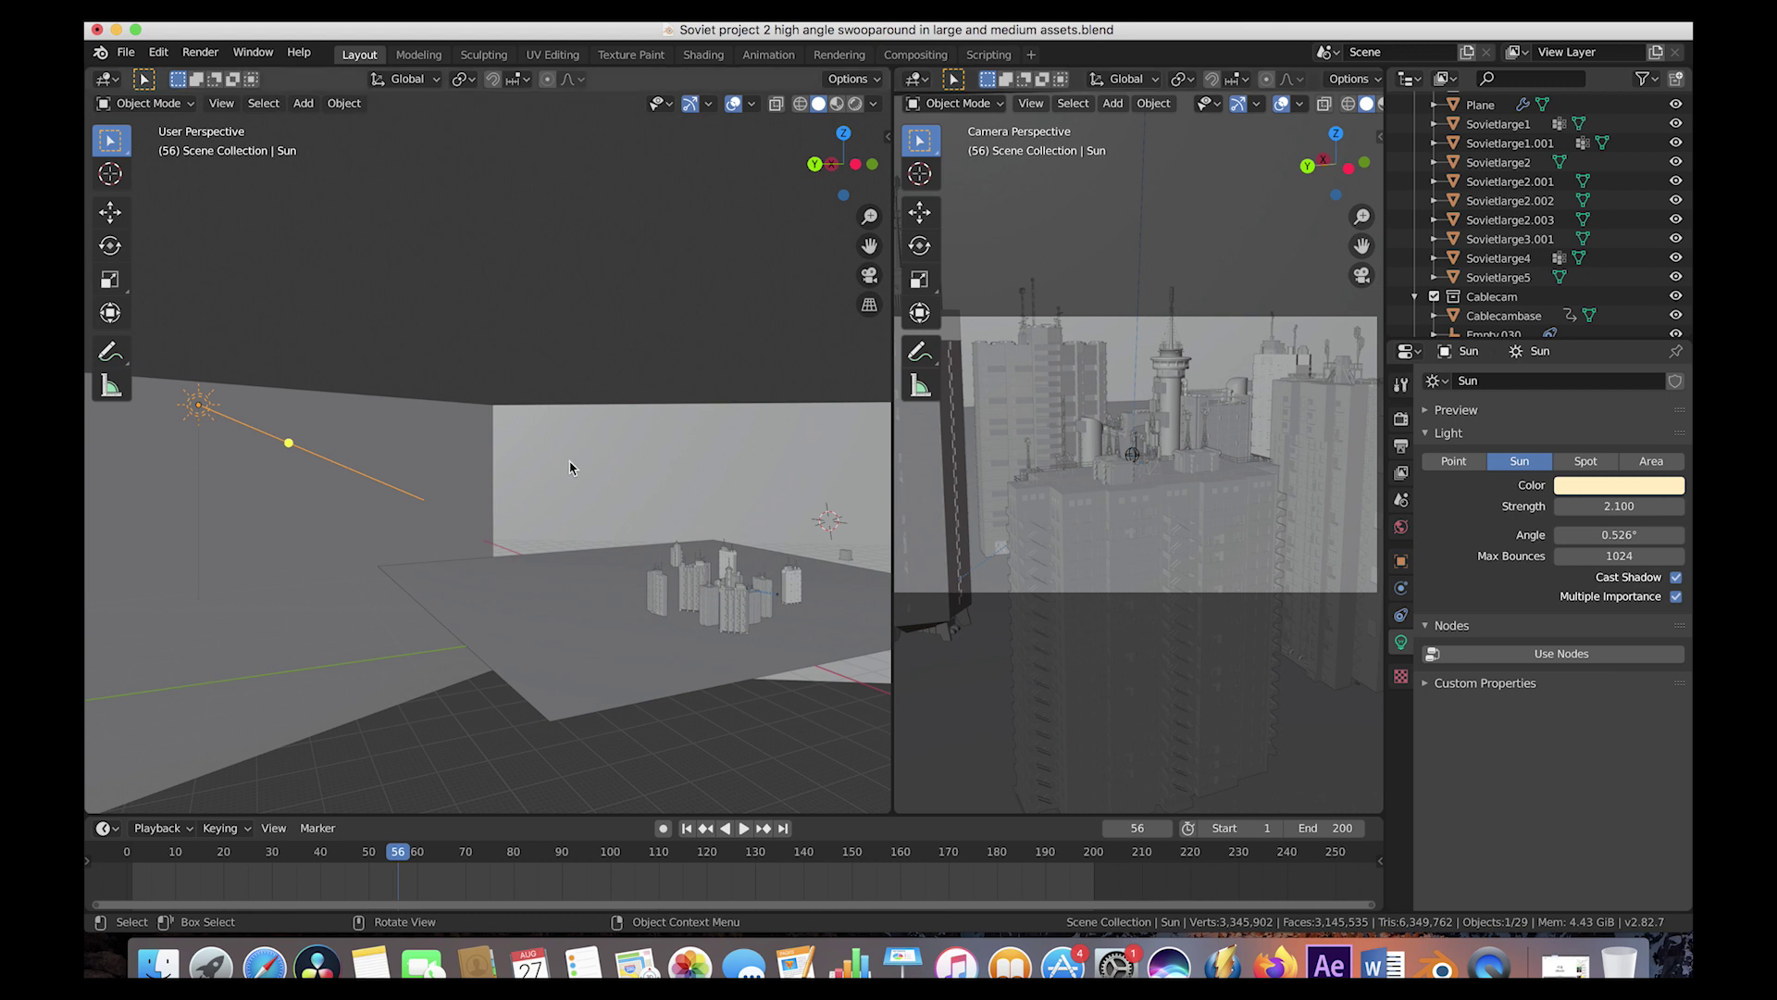
- Select the seoul-2968290.002 plane to view its Emission material with the seoul-2968290.jpg image
scroll(572, 467, down, 5)
scroll(569, 468, left, 10)
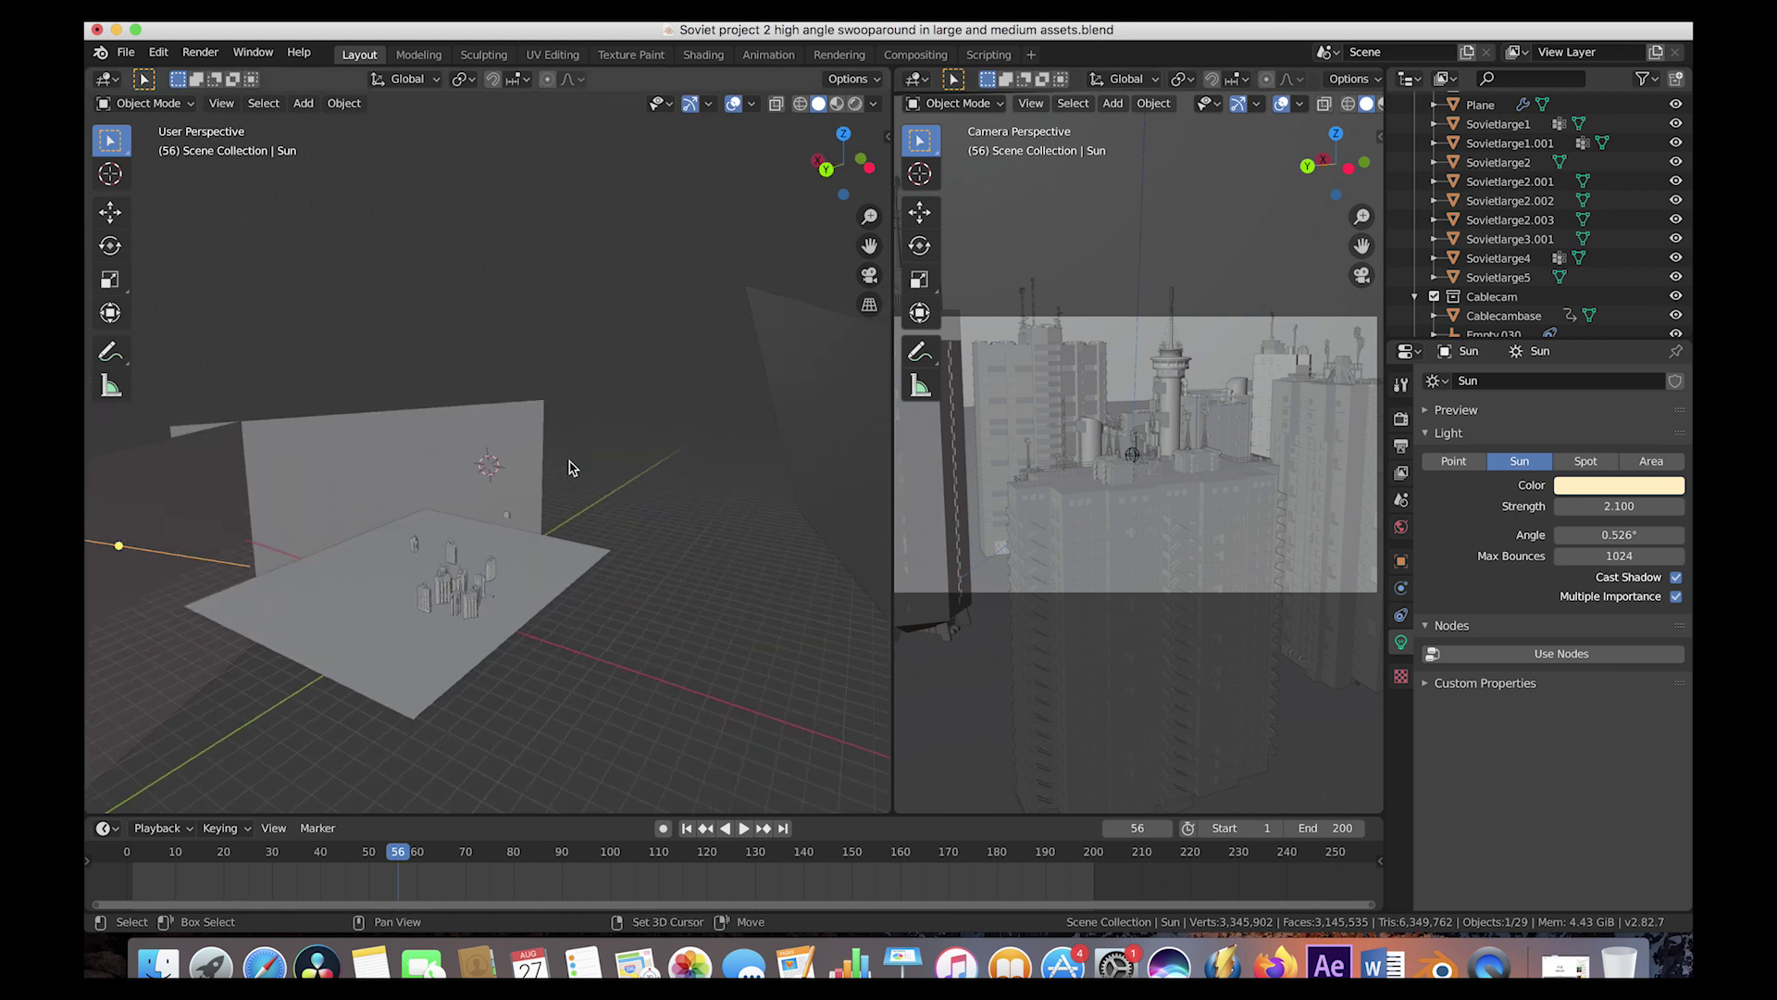
scroll(570, 467, left, 8)
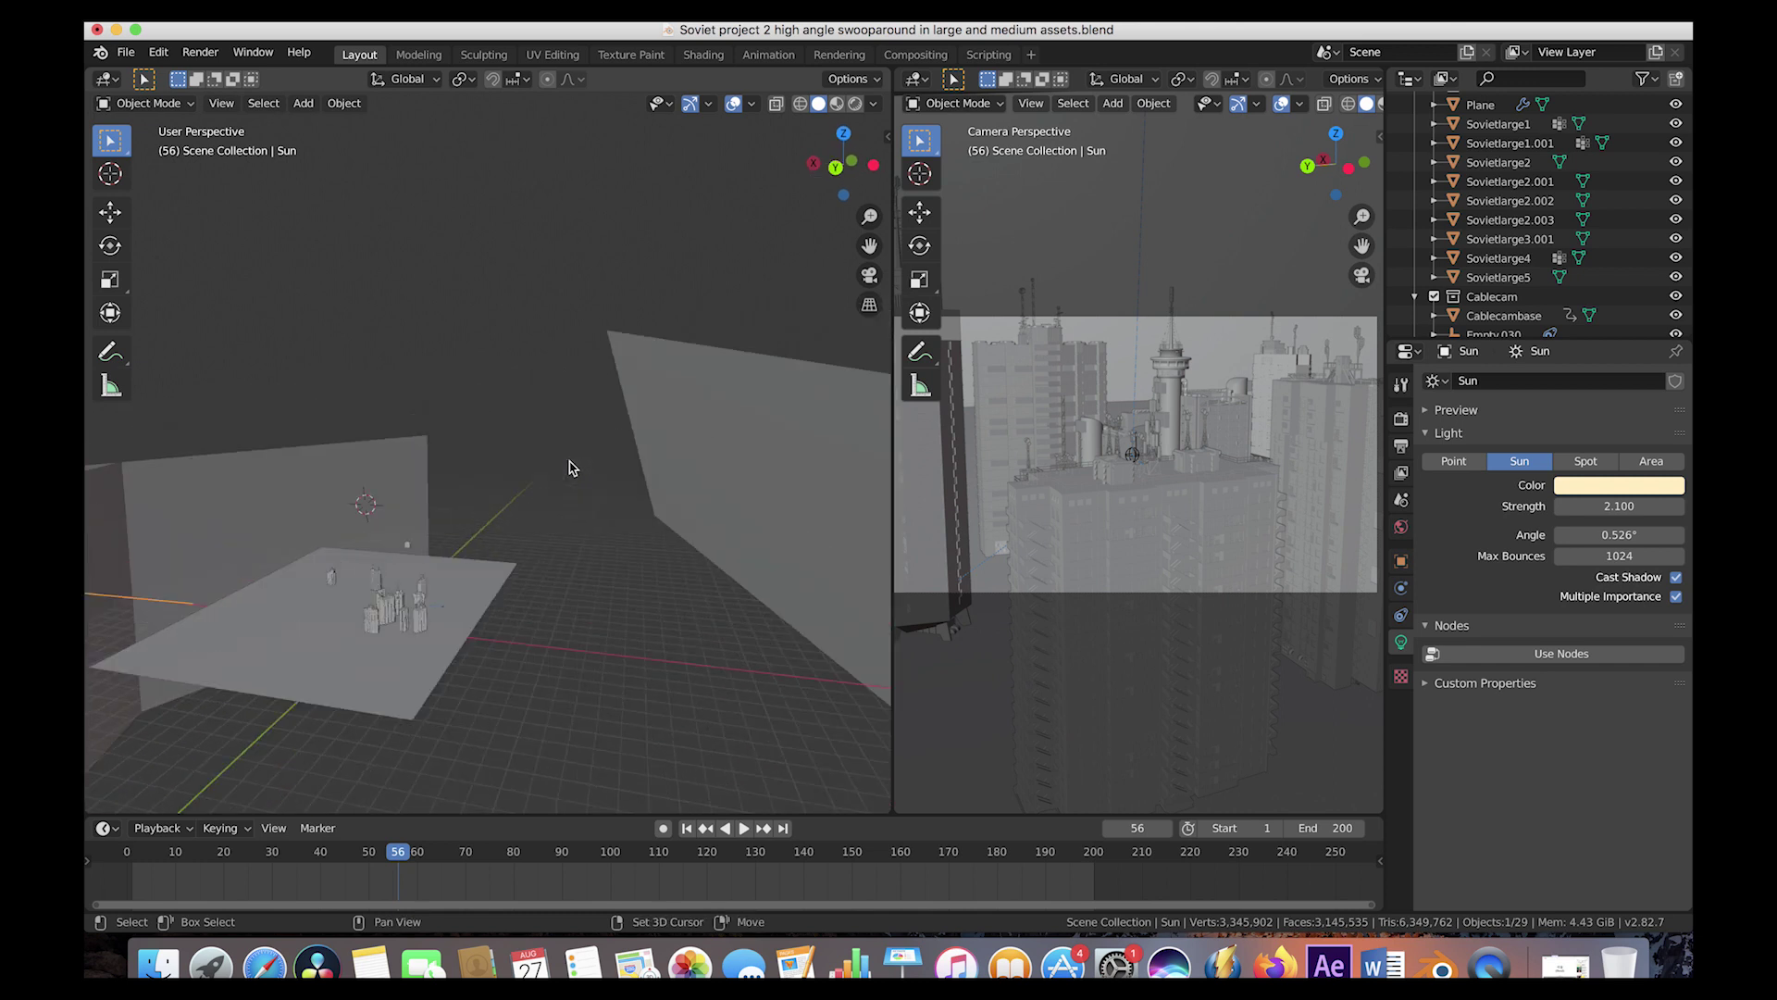
click(669, 455)
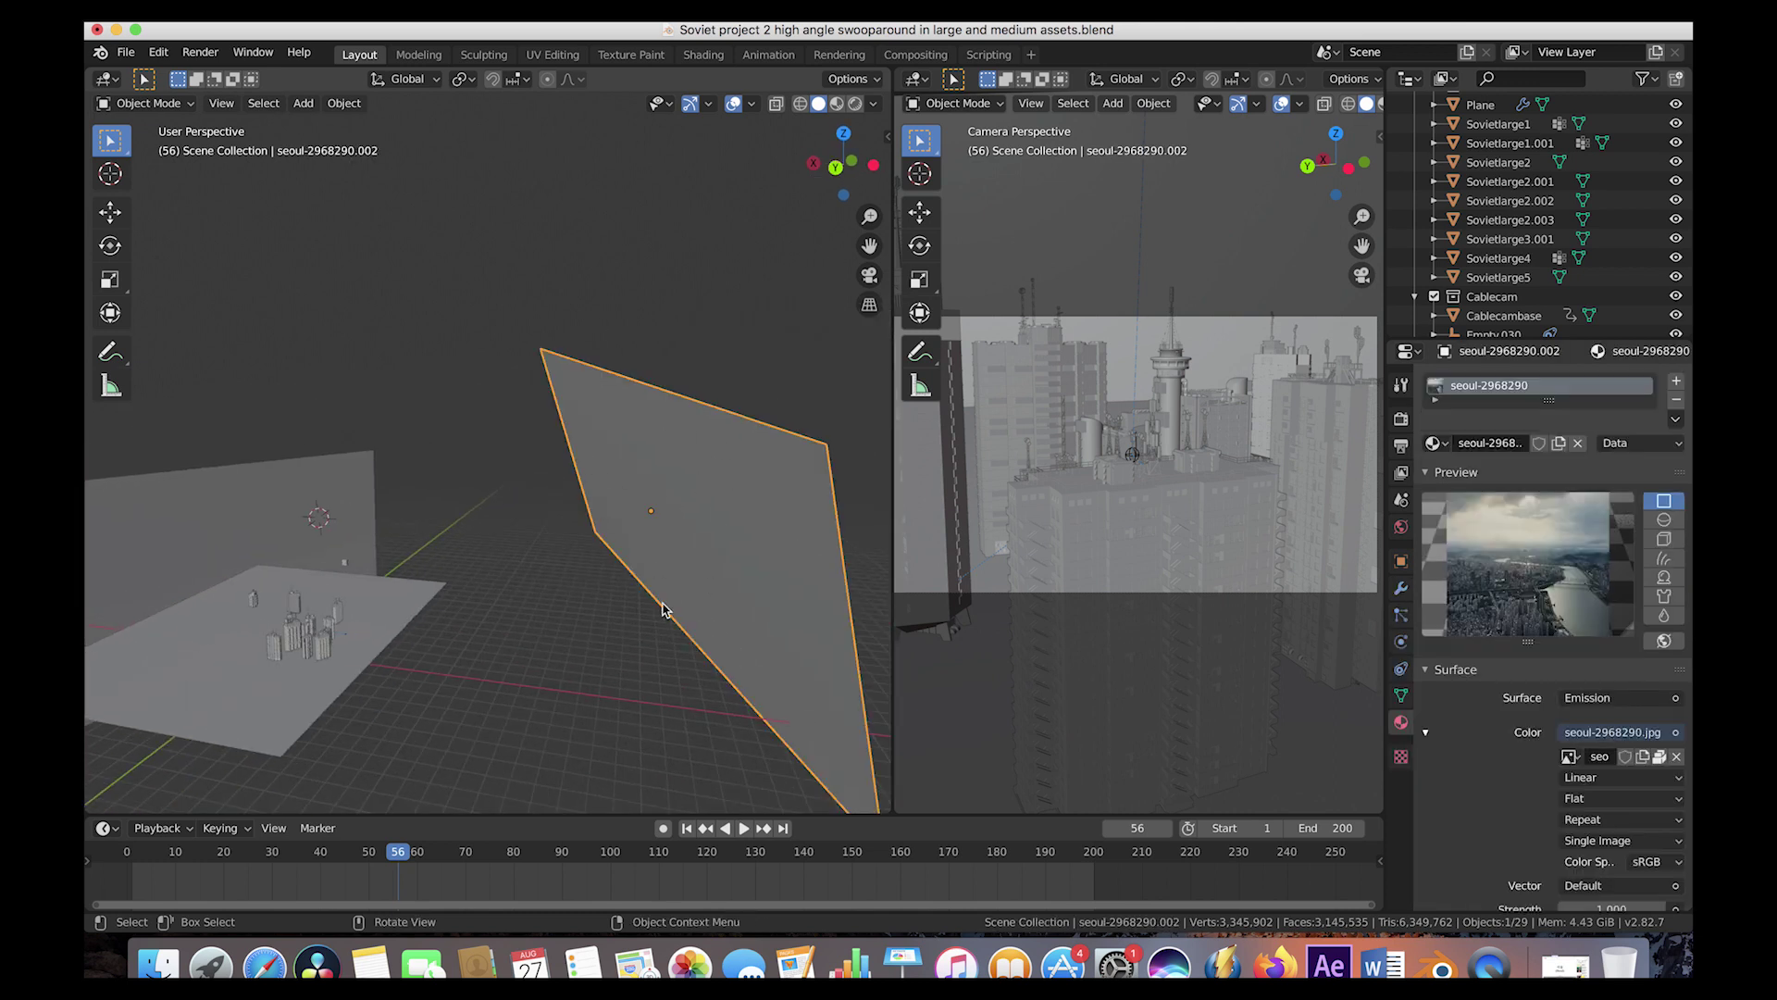
scroll(666, 615, left, 6)
scroll(523, 521, left, 6)
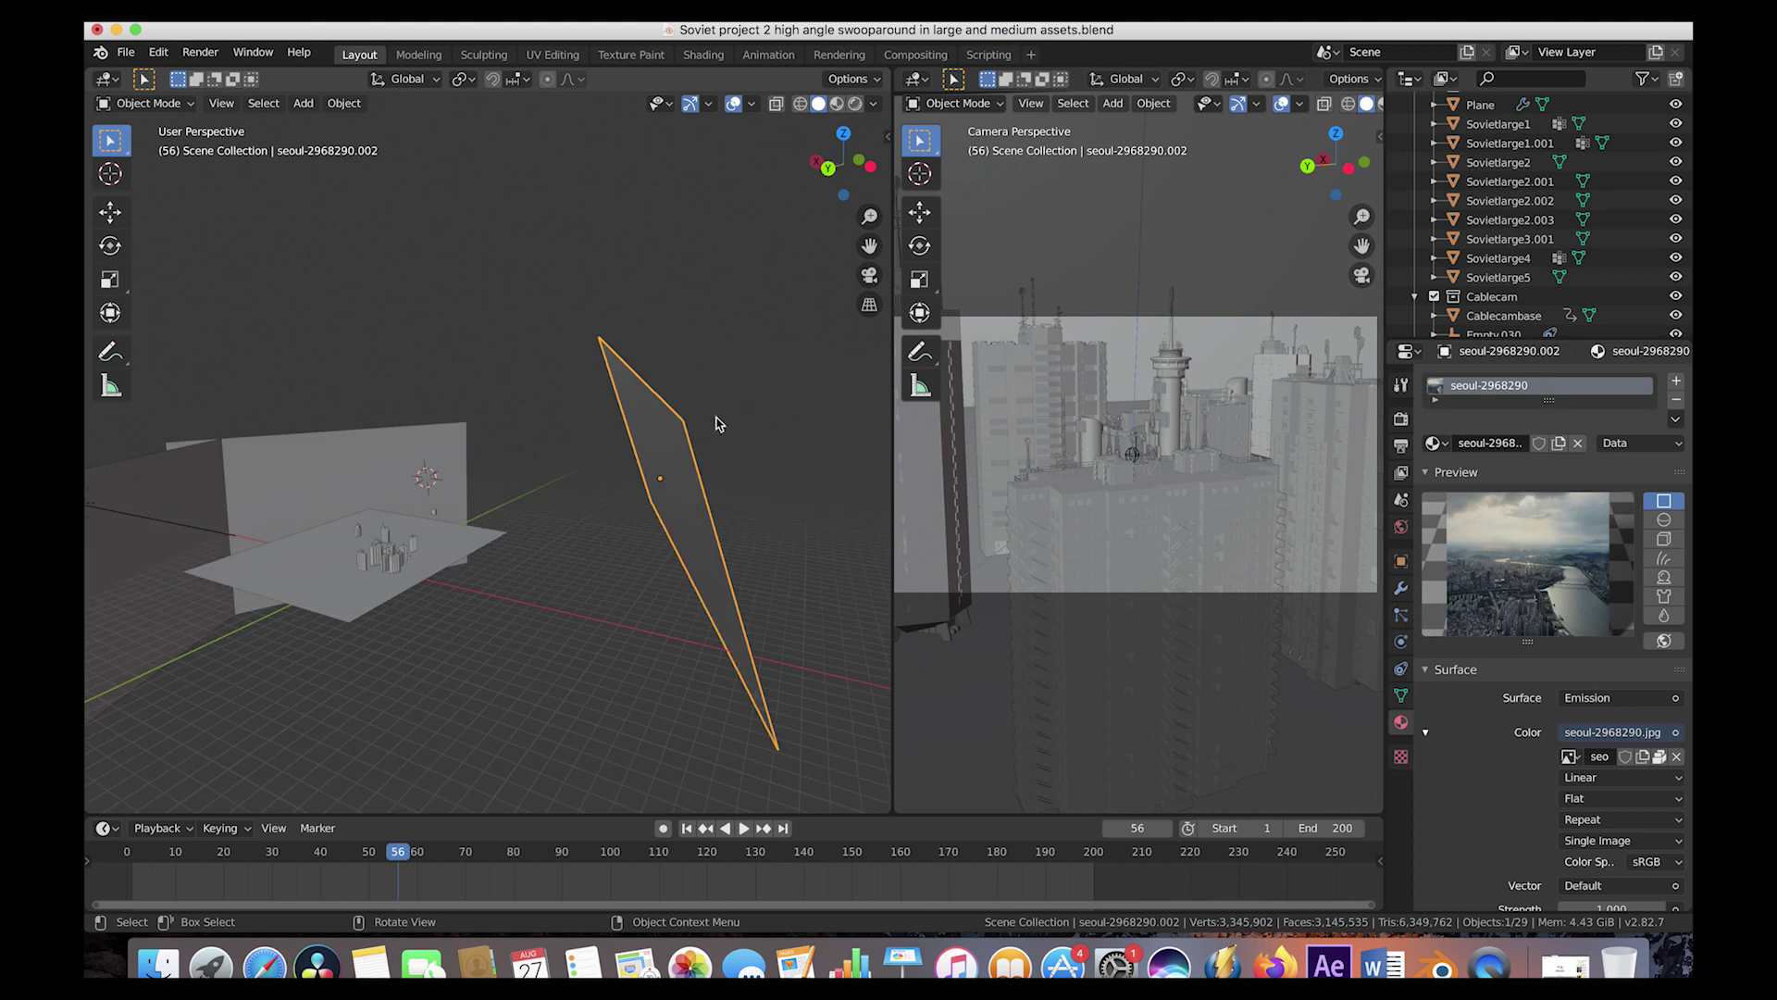
scroll(619, 492, left, 6)
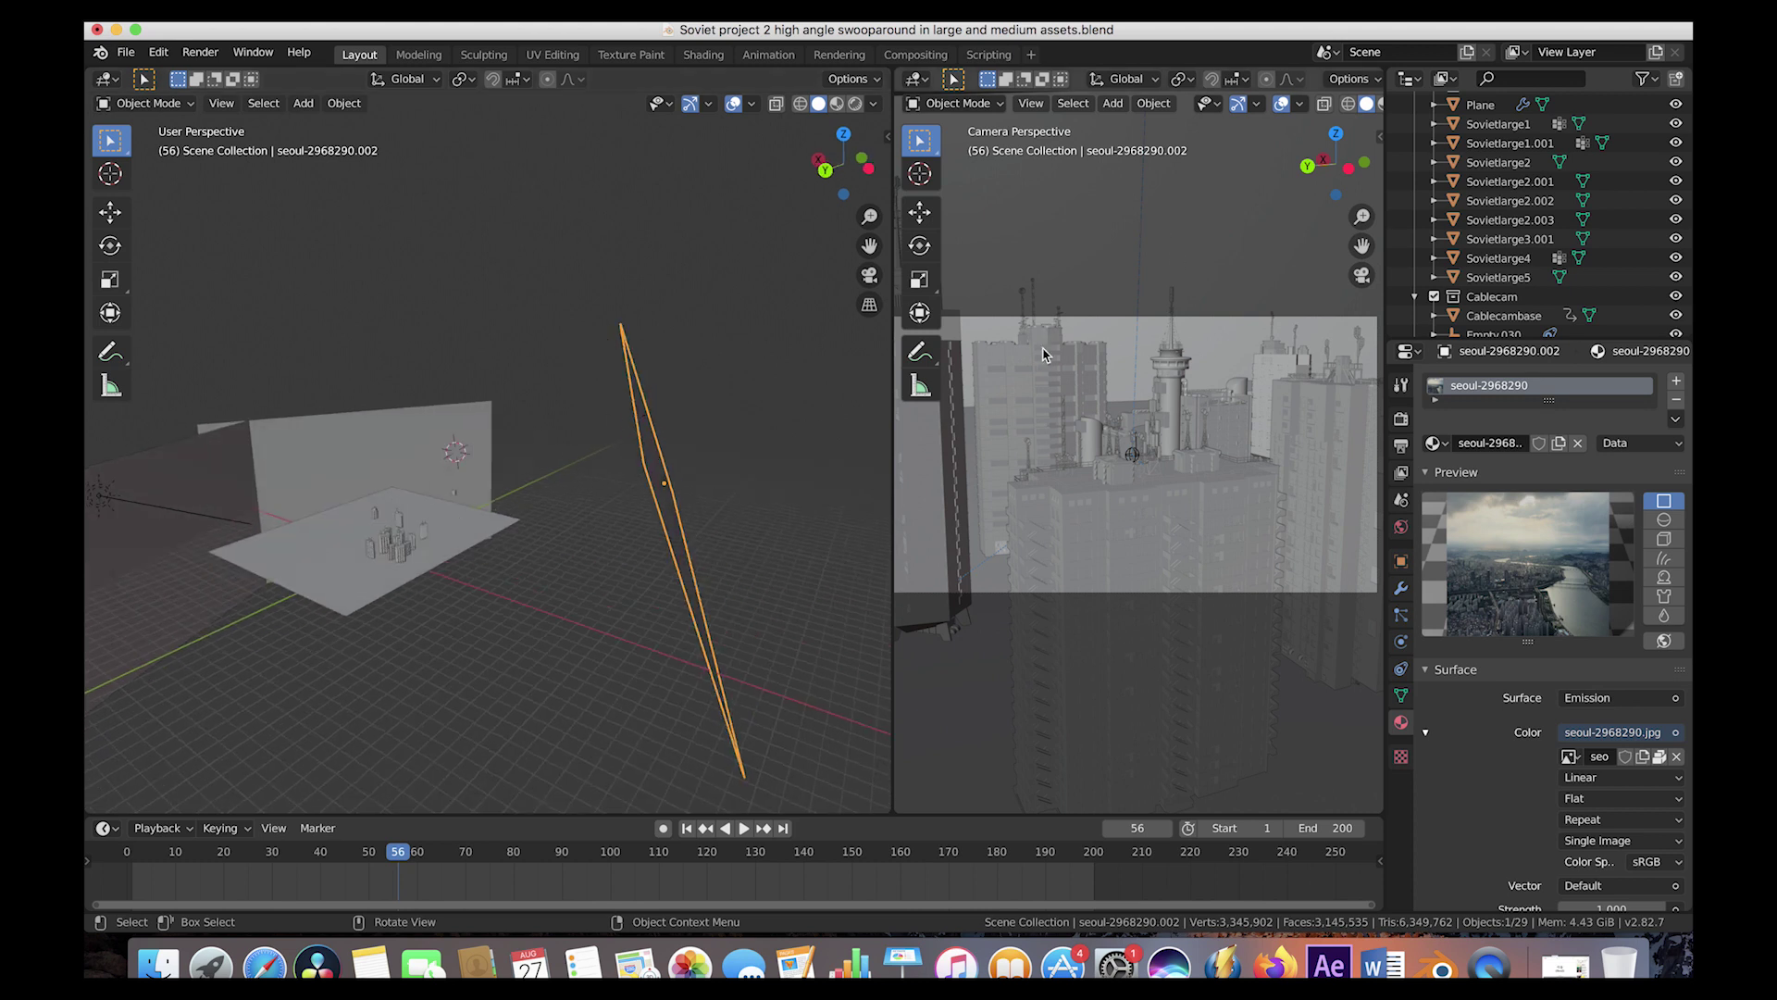
scroll(568, 465, left, 2)
scroll(568, 466, left, 4)
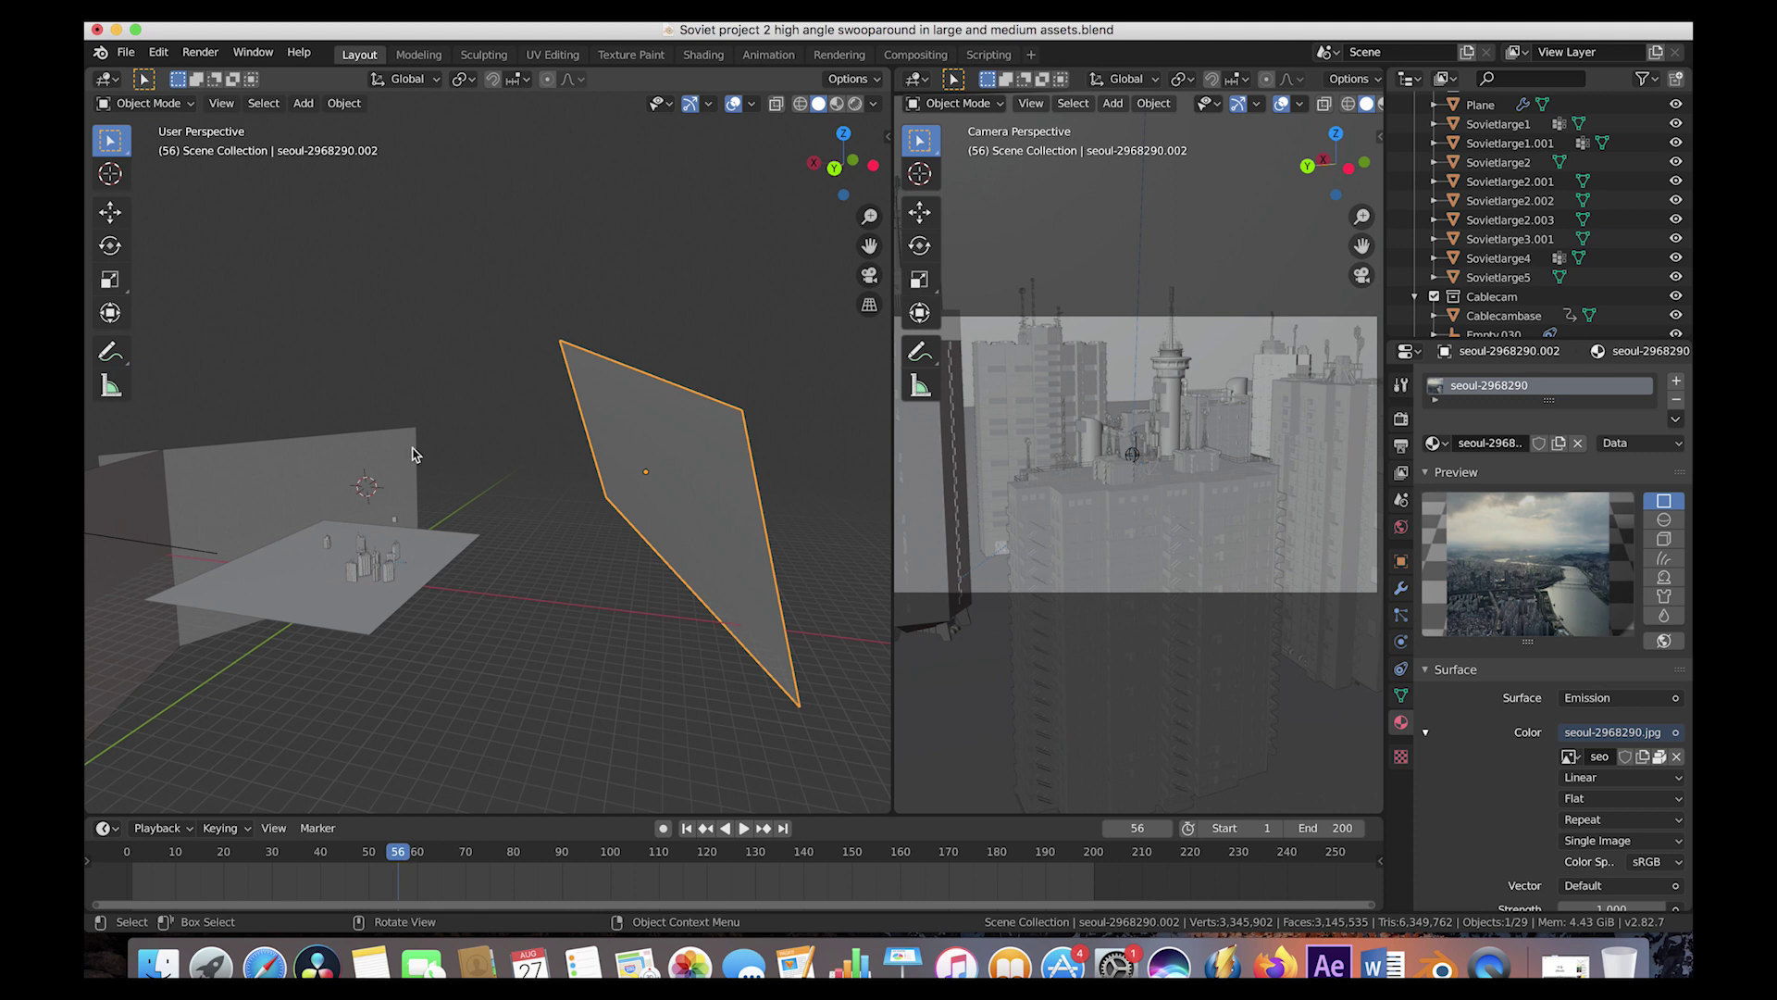
middle_drag(410, 548, 663, 468)
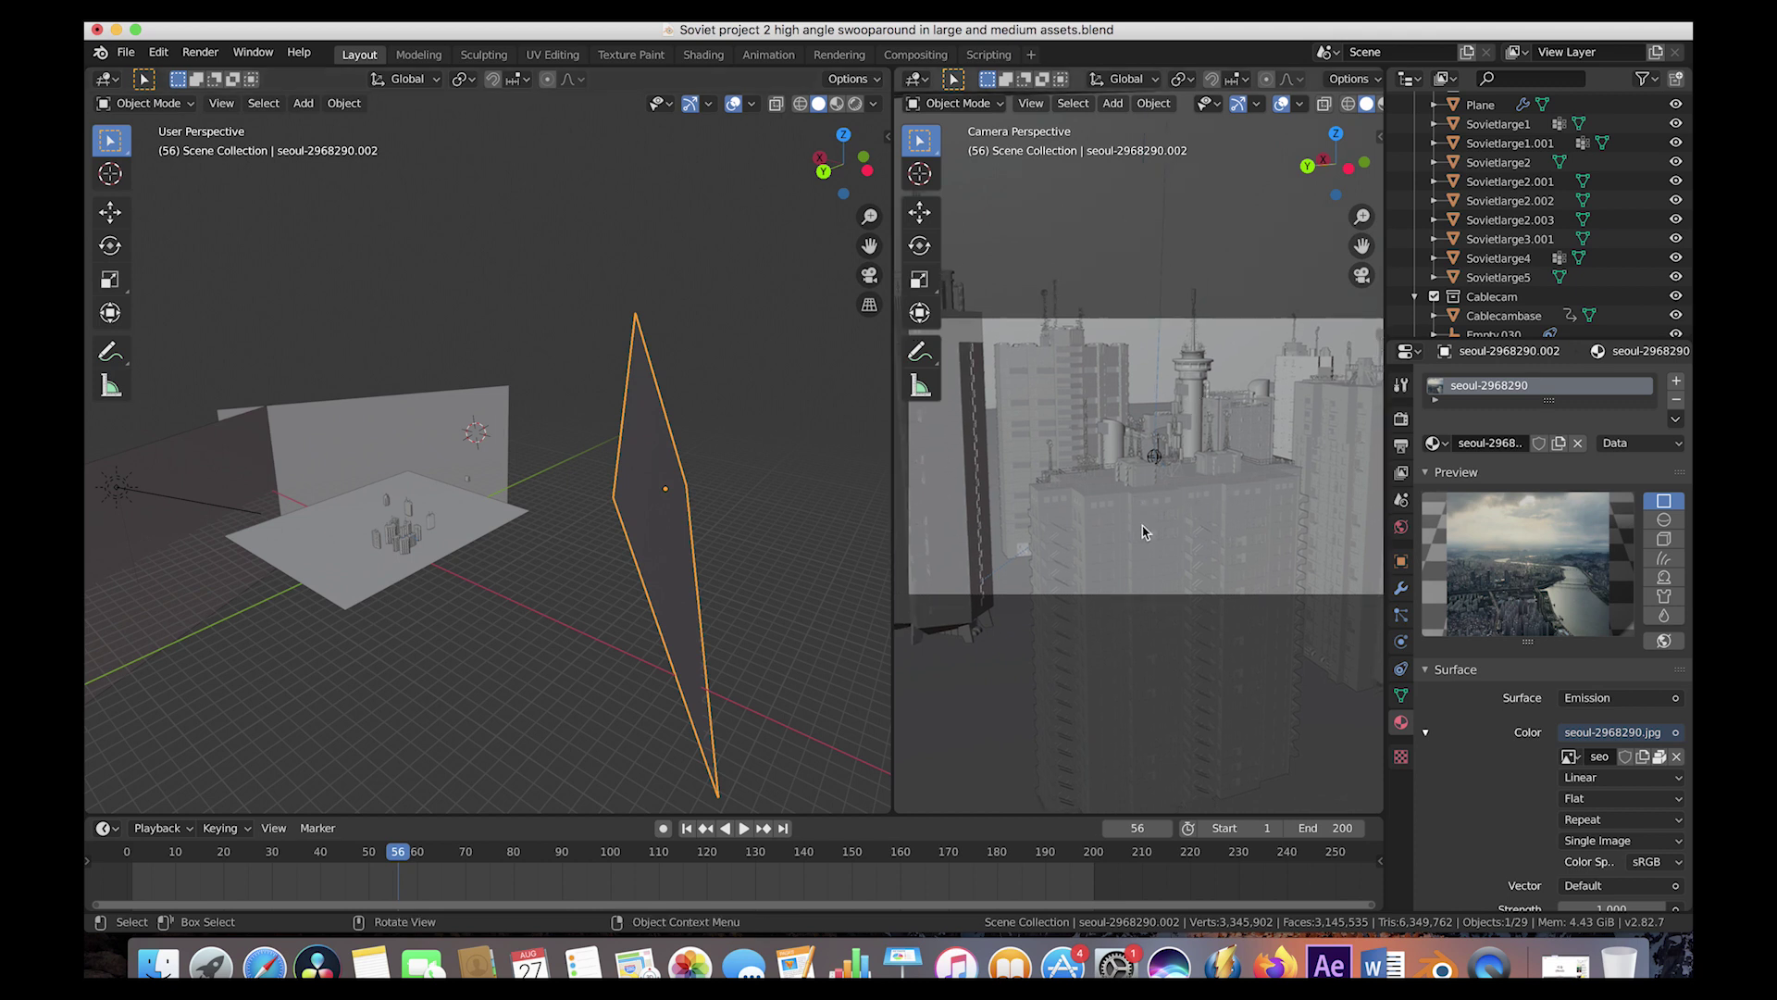
- Show the sky World settings, then the Combined, Z, Mist and Ambient Occlusion passes
click(1401, 528)
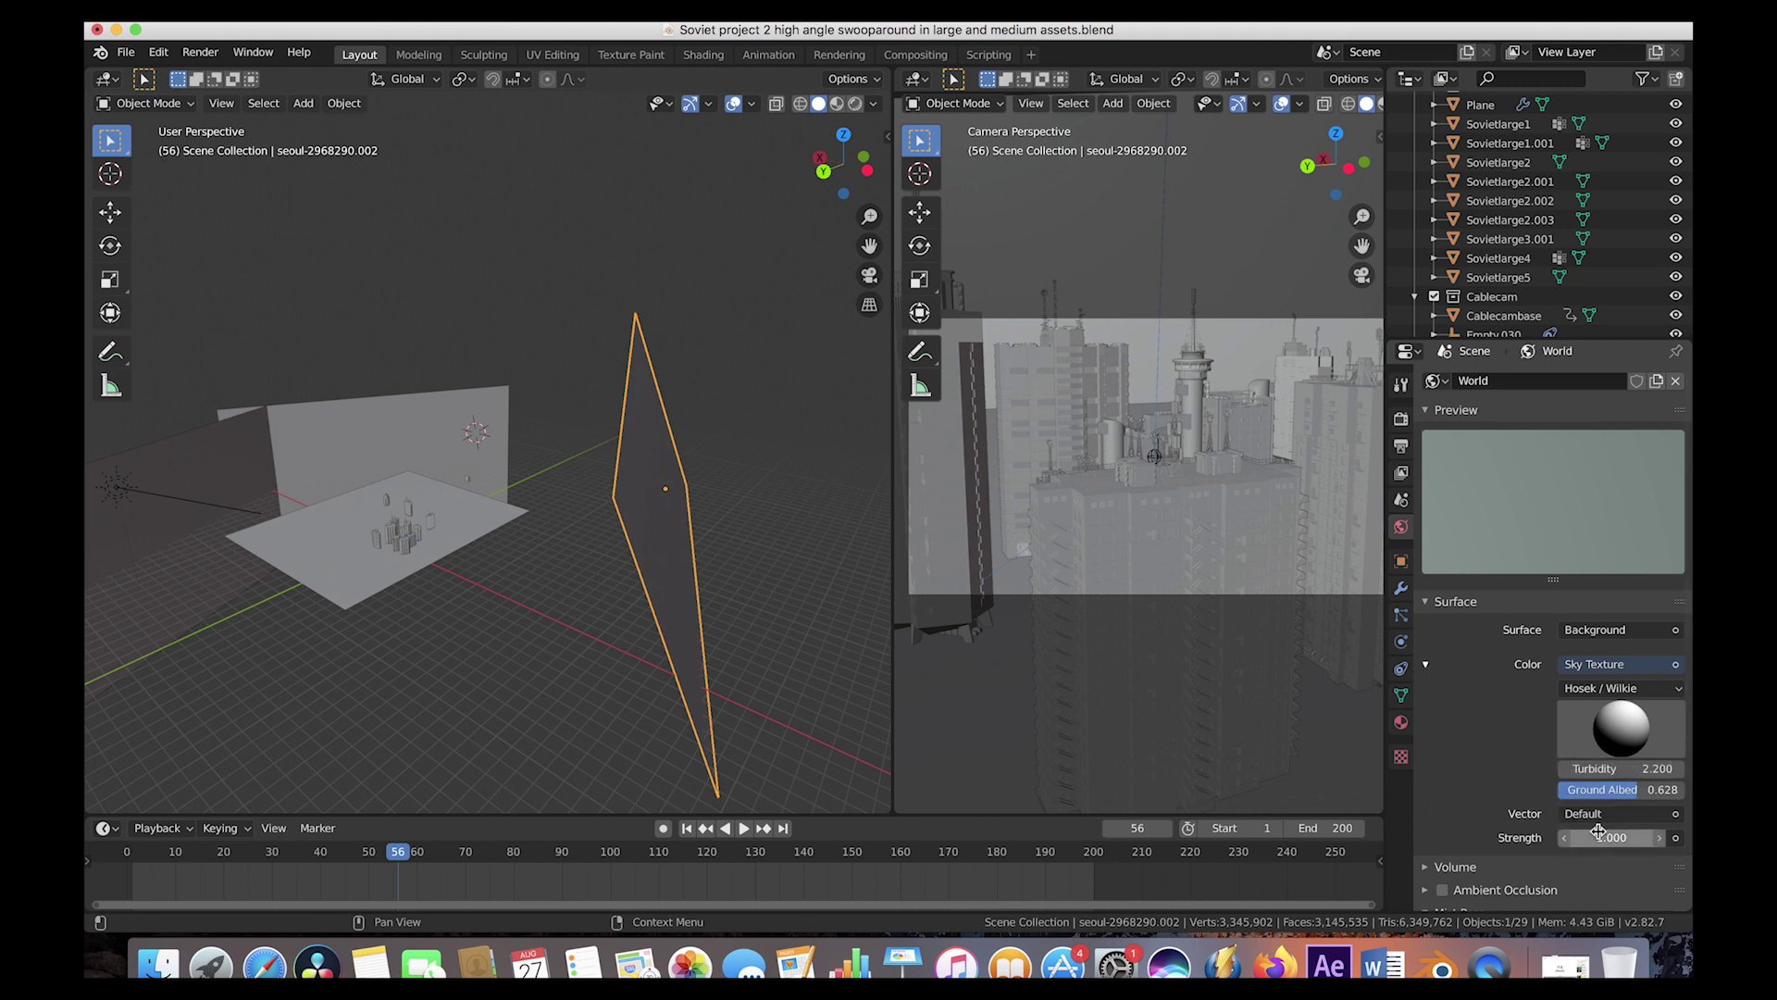
click(1401, 473)
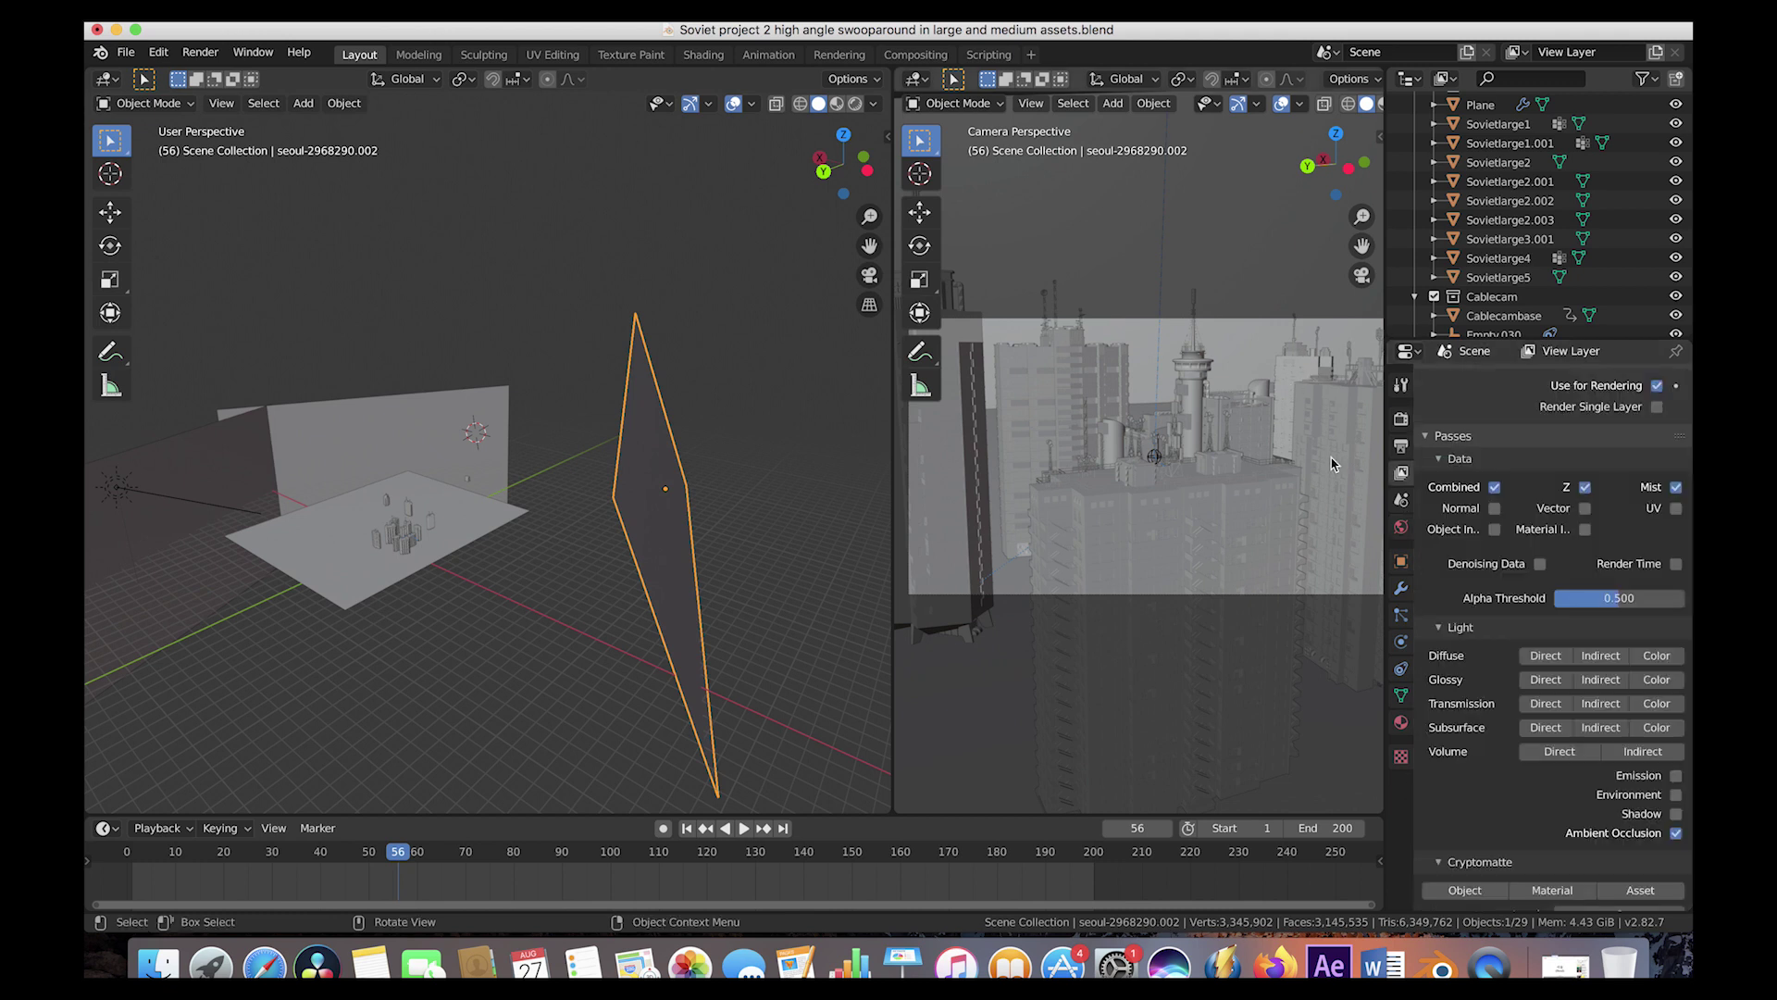
- Inspect the Compositing node tree feeding the two File Output nodes, then the Output properties
click(915, 54)
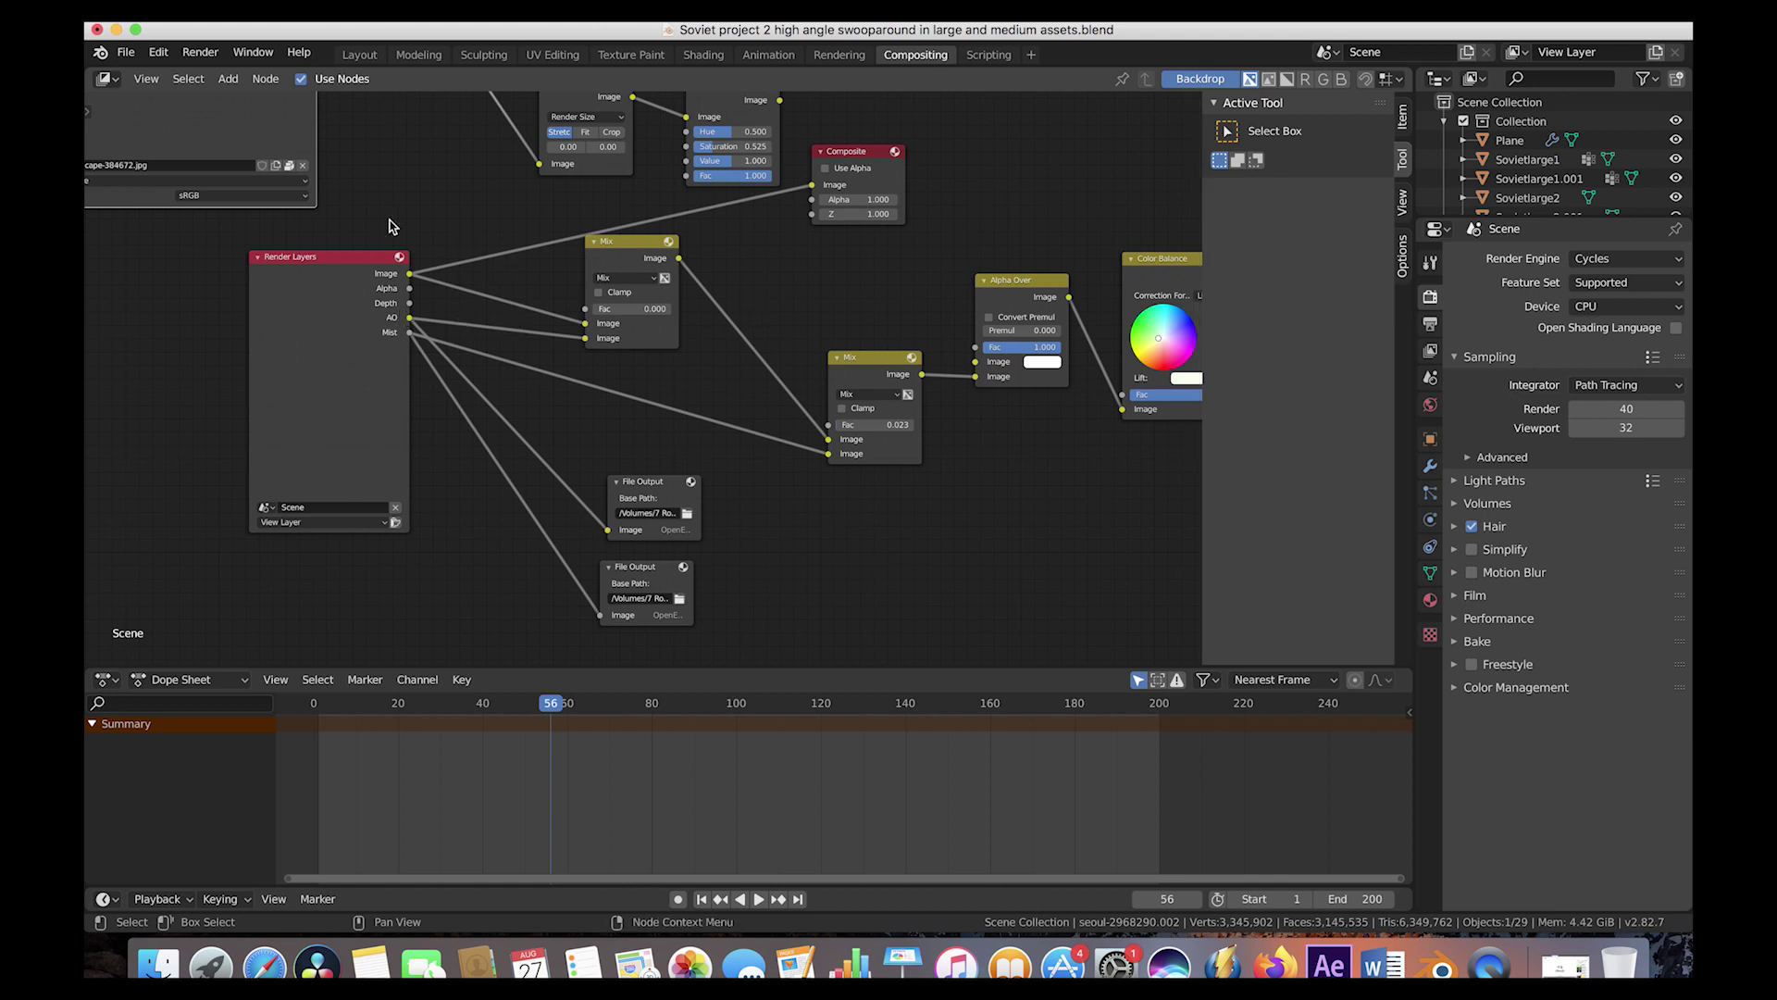
middle_drag(389, 227, 407, 288)
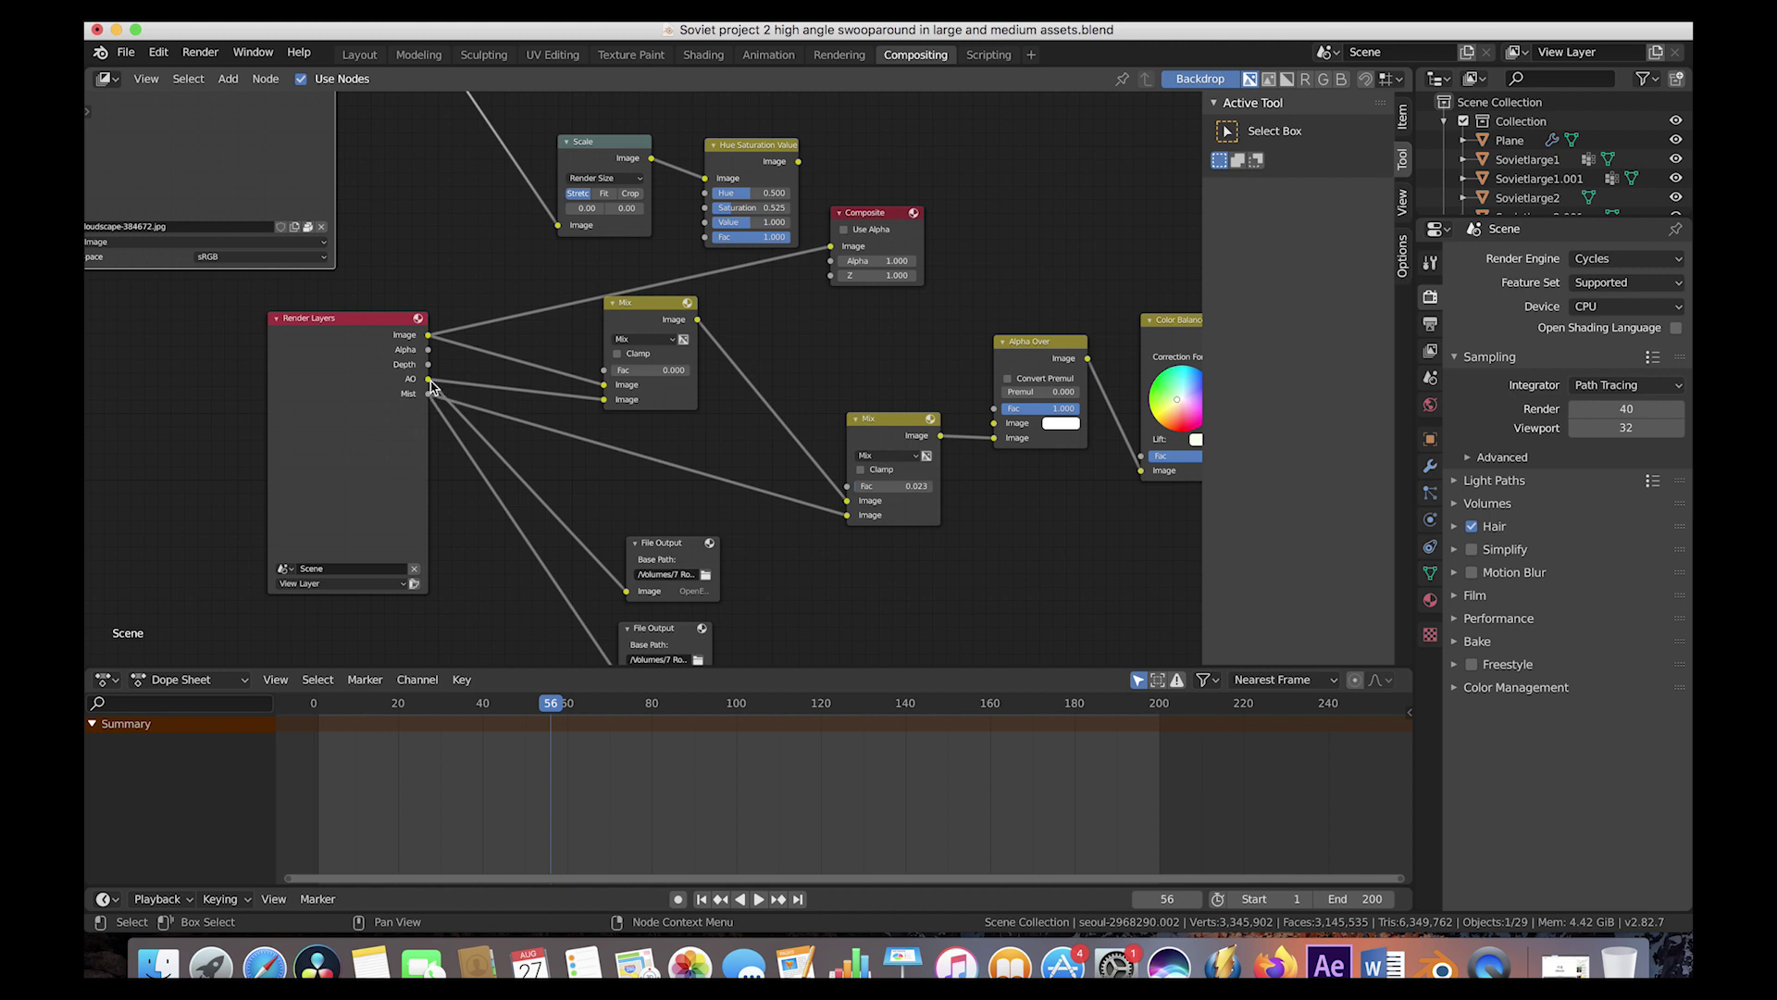
middle_drag(431, 385, 440, 356)
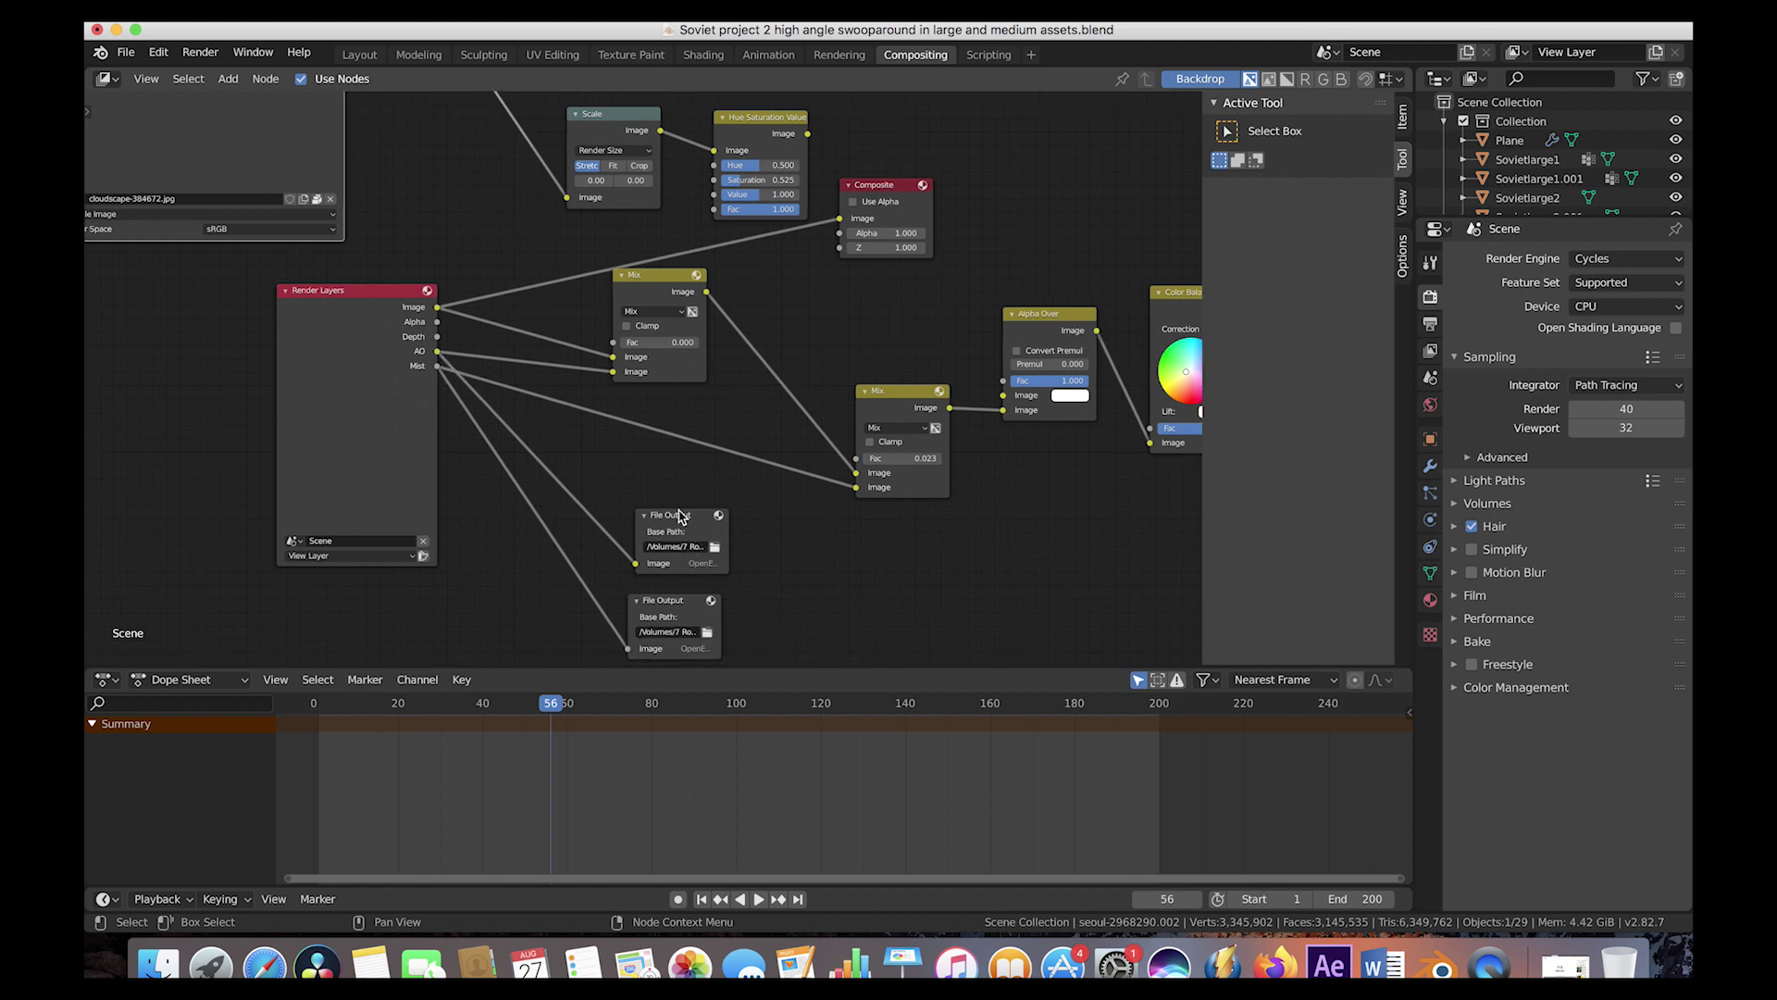
middle_drag(680, 515, 689, 478)
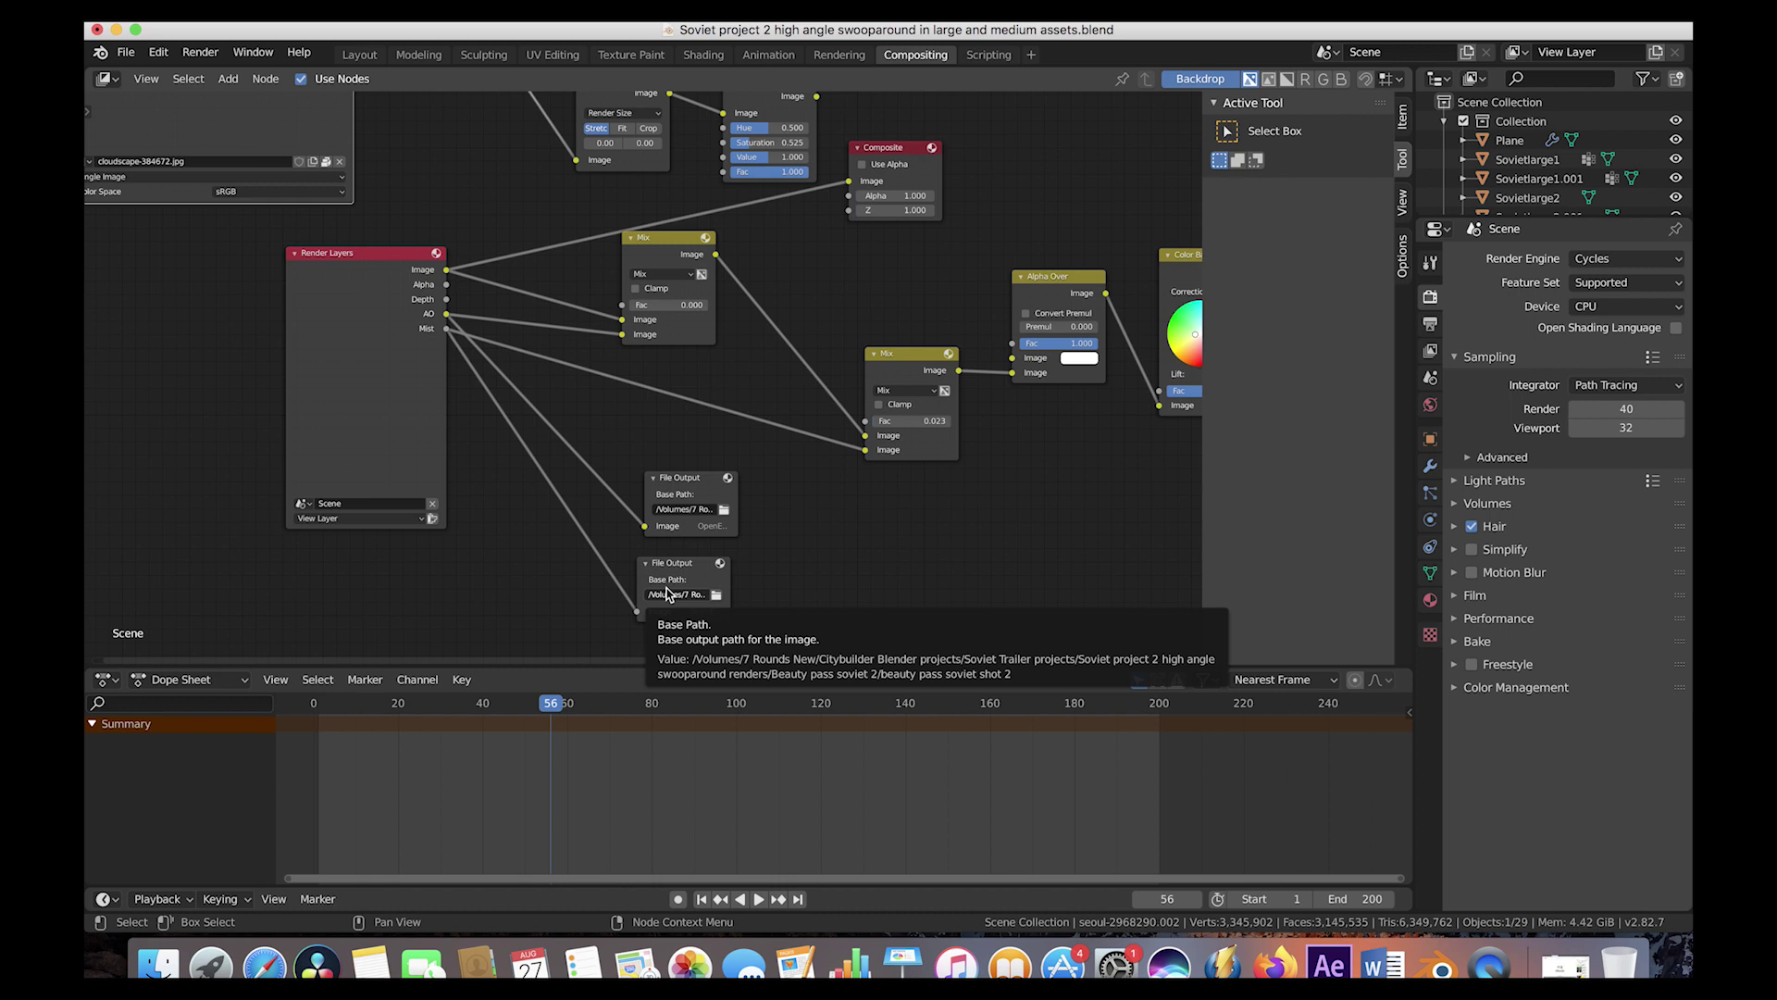
click(1430, 324)
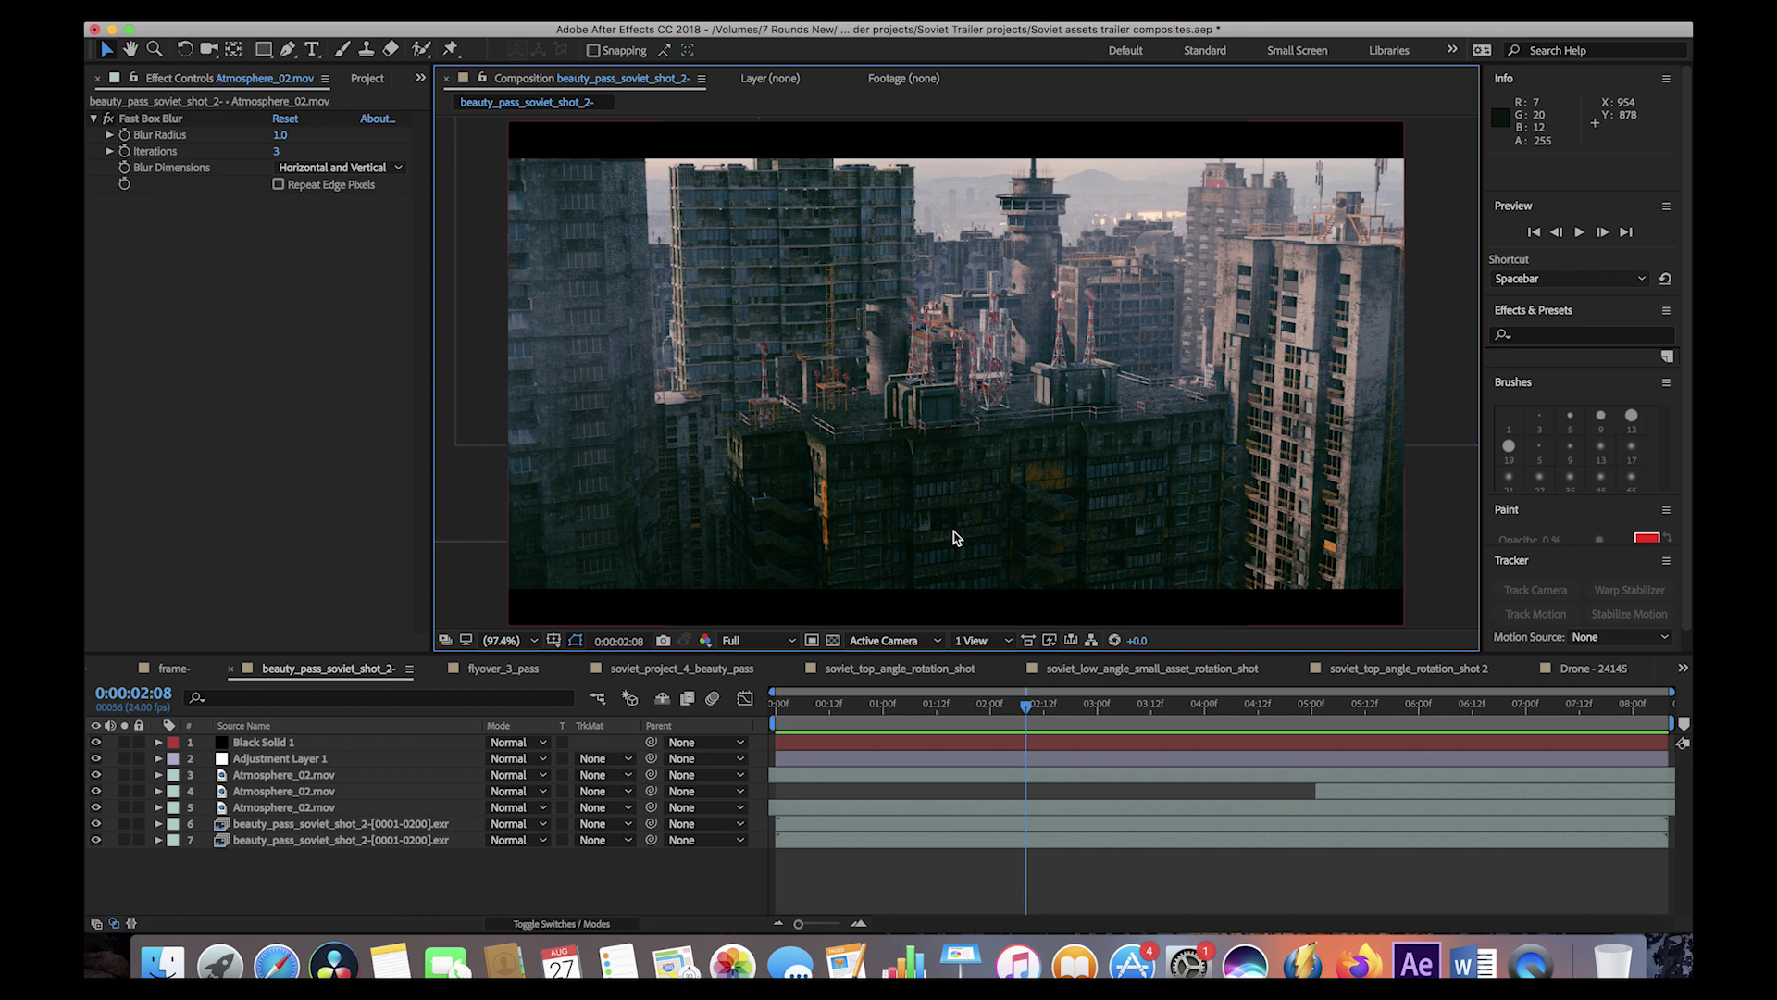
- Play the composition in an enlarged view, then restore the layout at 0:00:02:02
key(grave)
key(space)
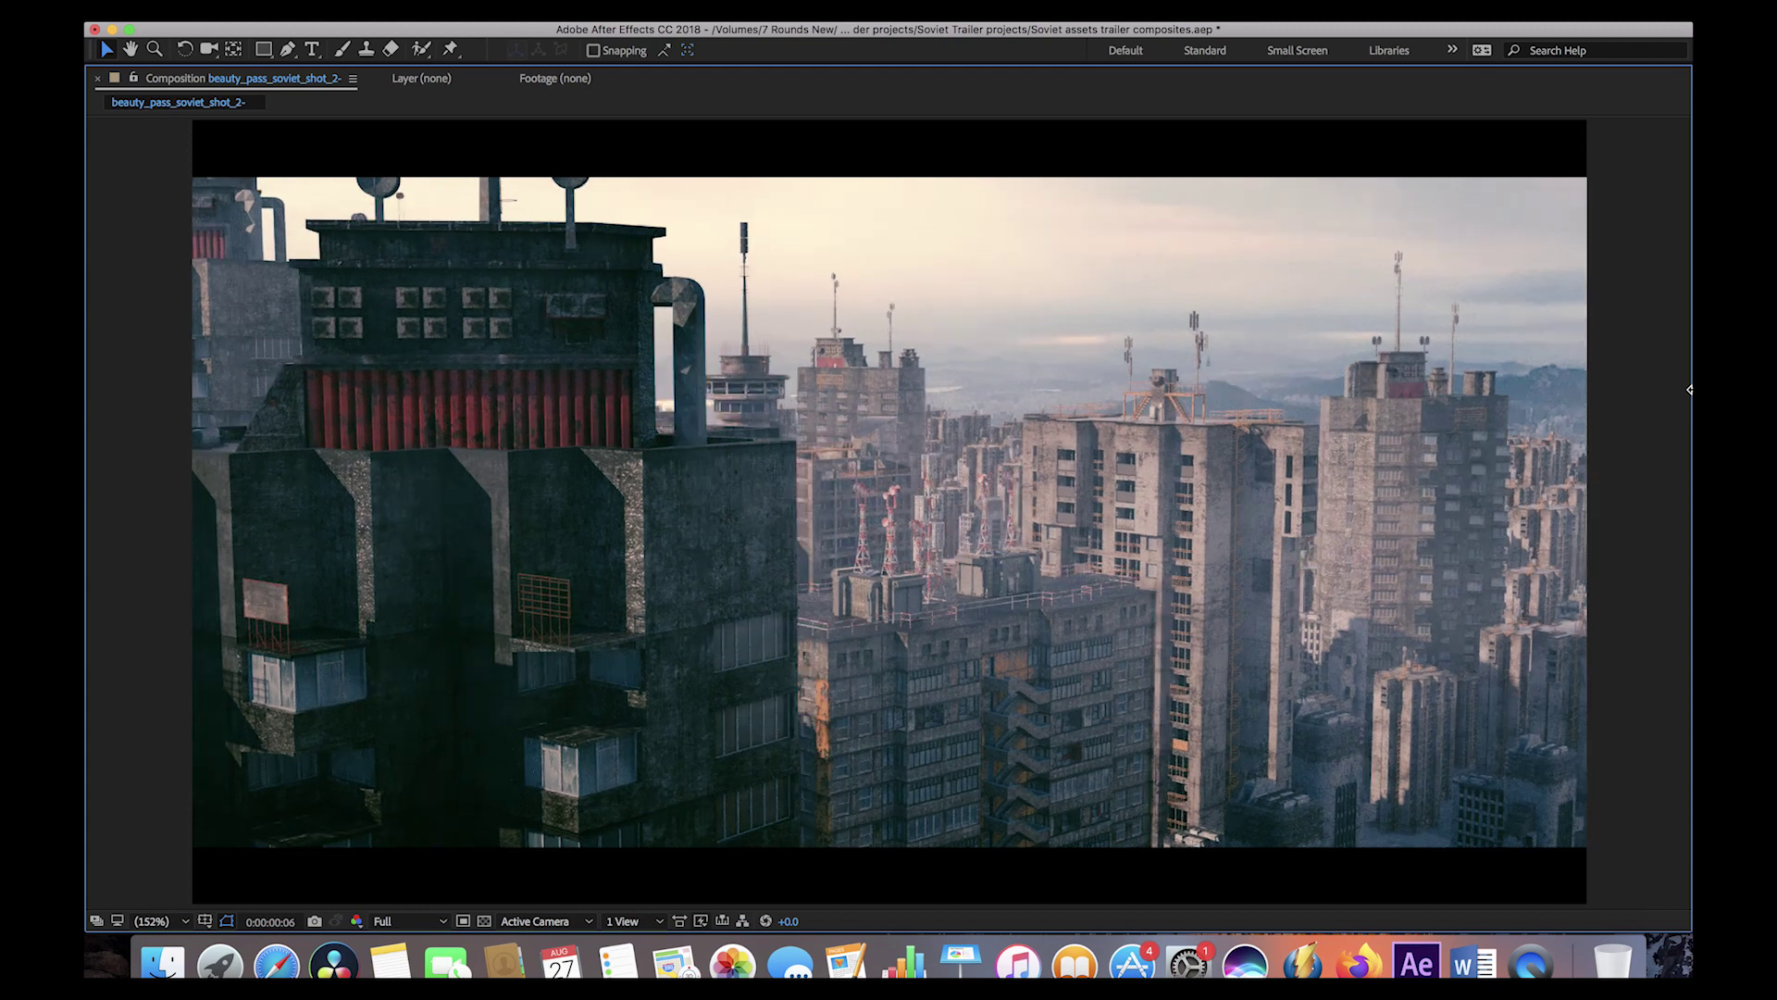
key(grave)
click(999, 713)
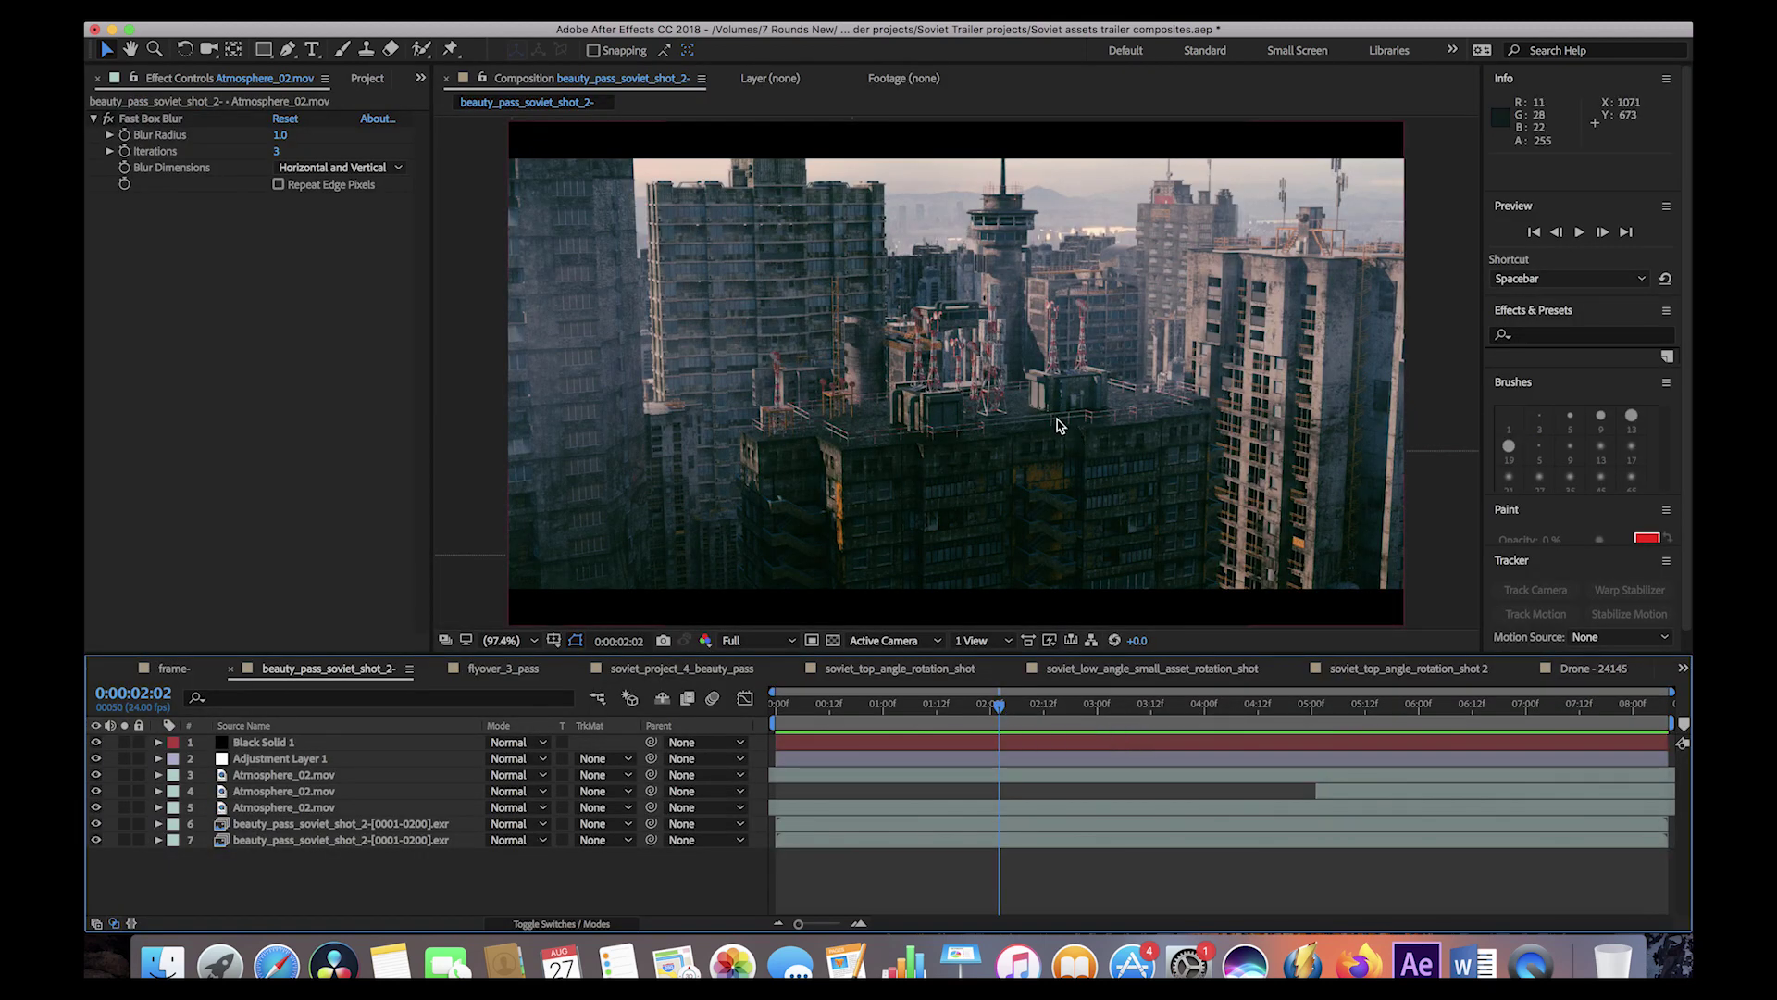
- Hide layers 1–6 so only layer 7's beauty pass shows at 0:00:01:18
click(98, 748)
drag(98, 748, 421, 824)
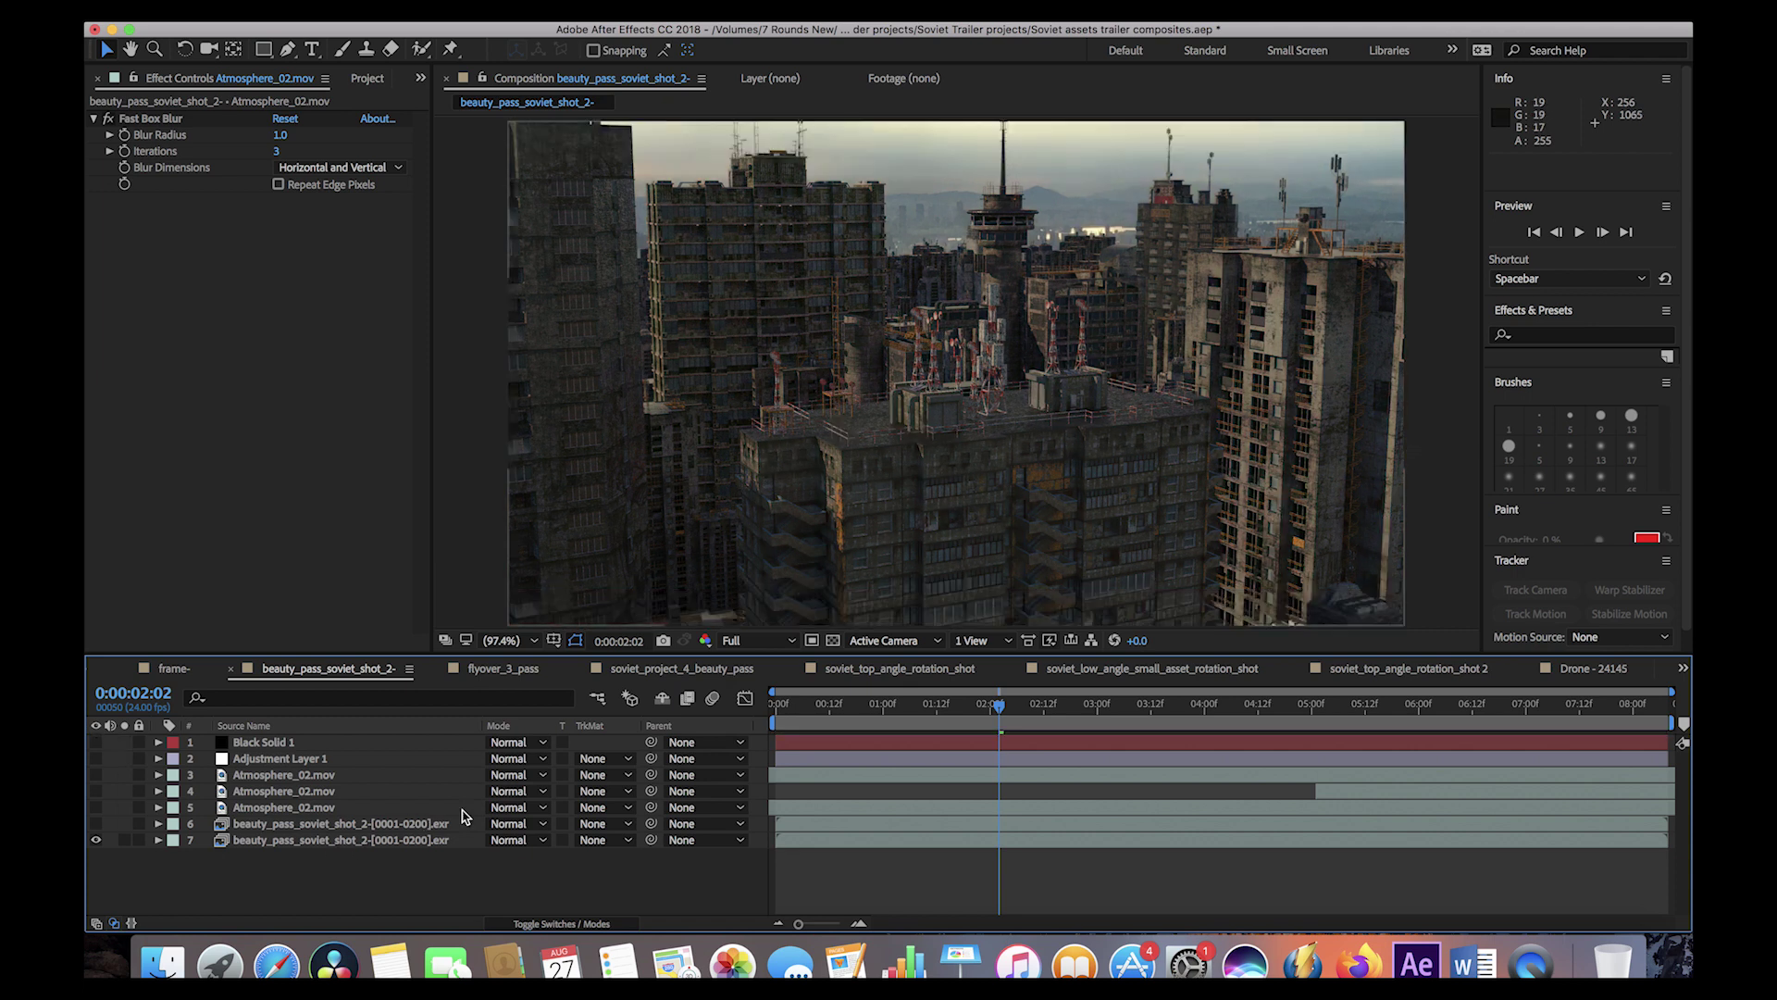
click(964, 723)
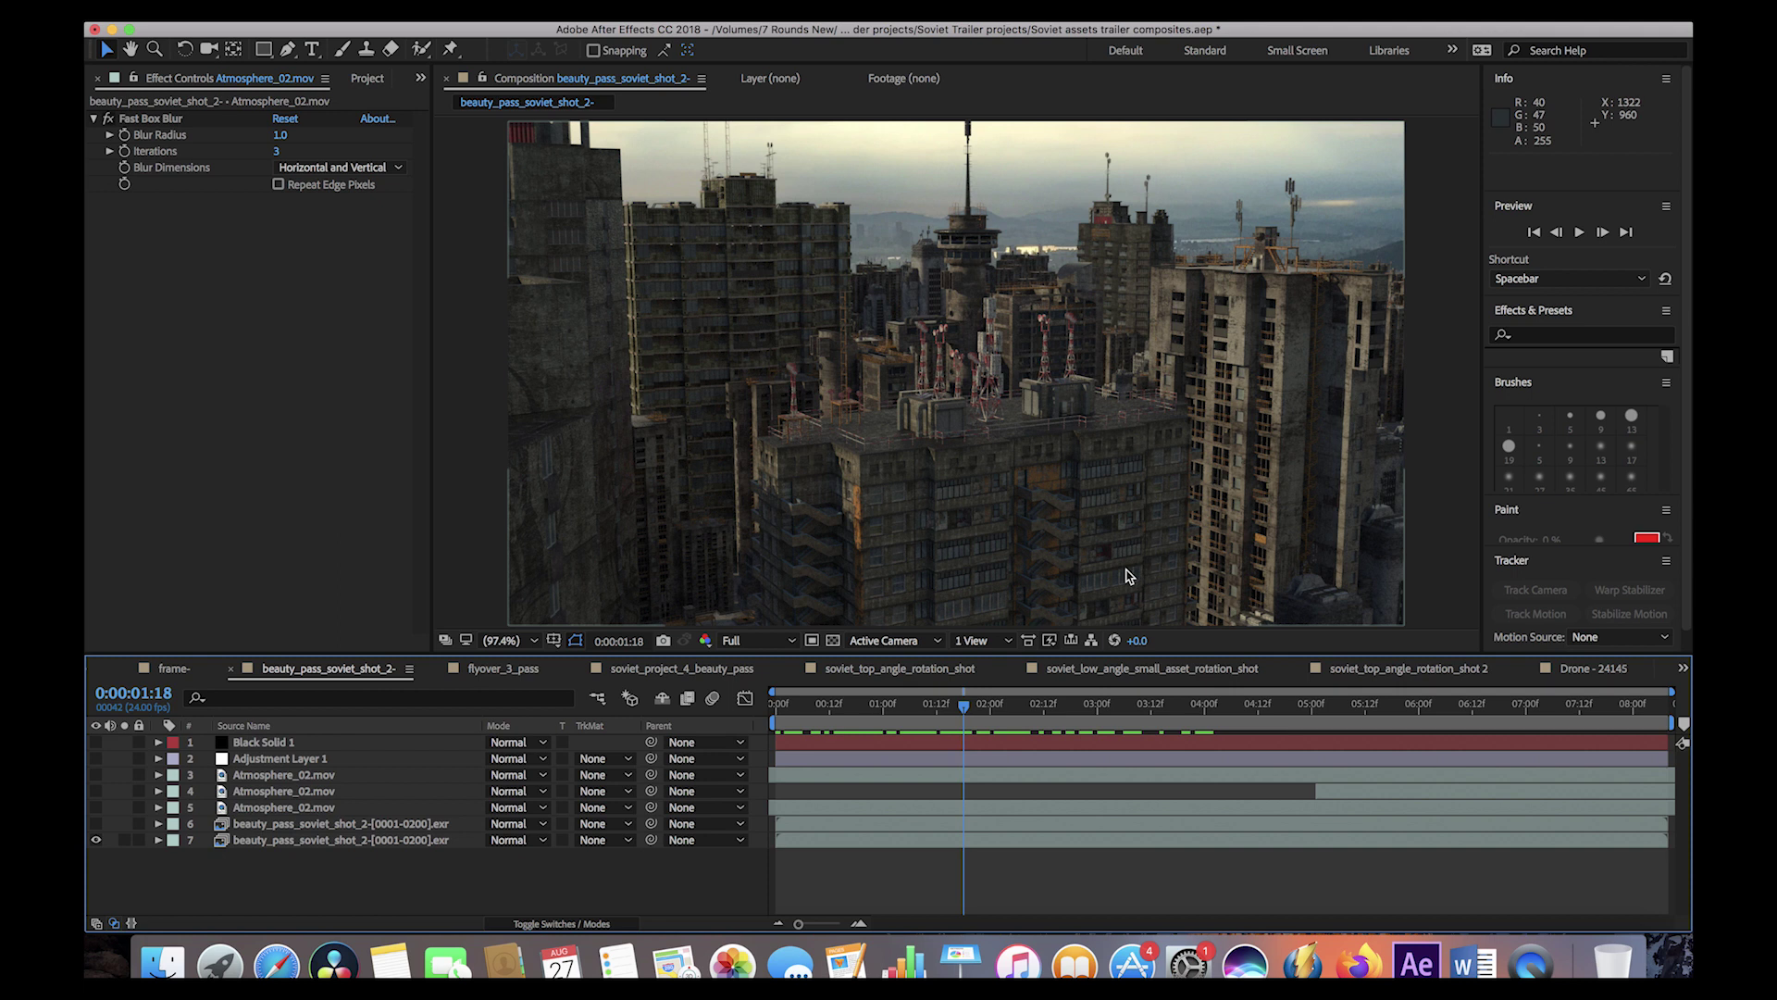
- Select layer 6 and toggle the visibility of beauty pass layers 6 and 7, leaving both on
click(248, 824)
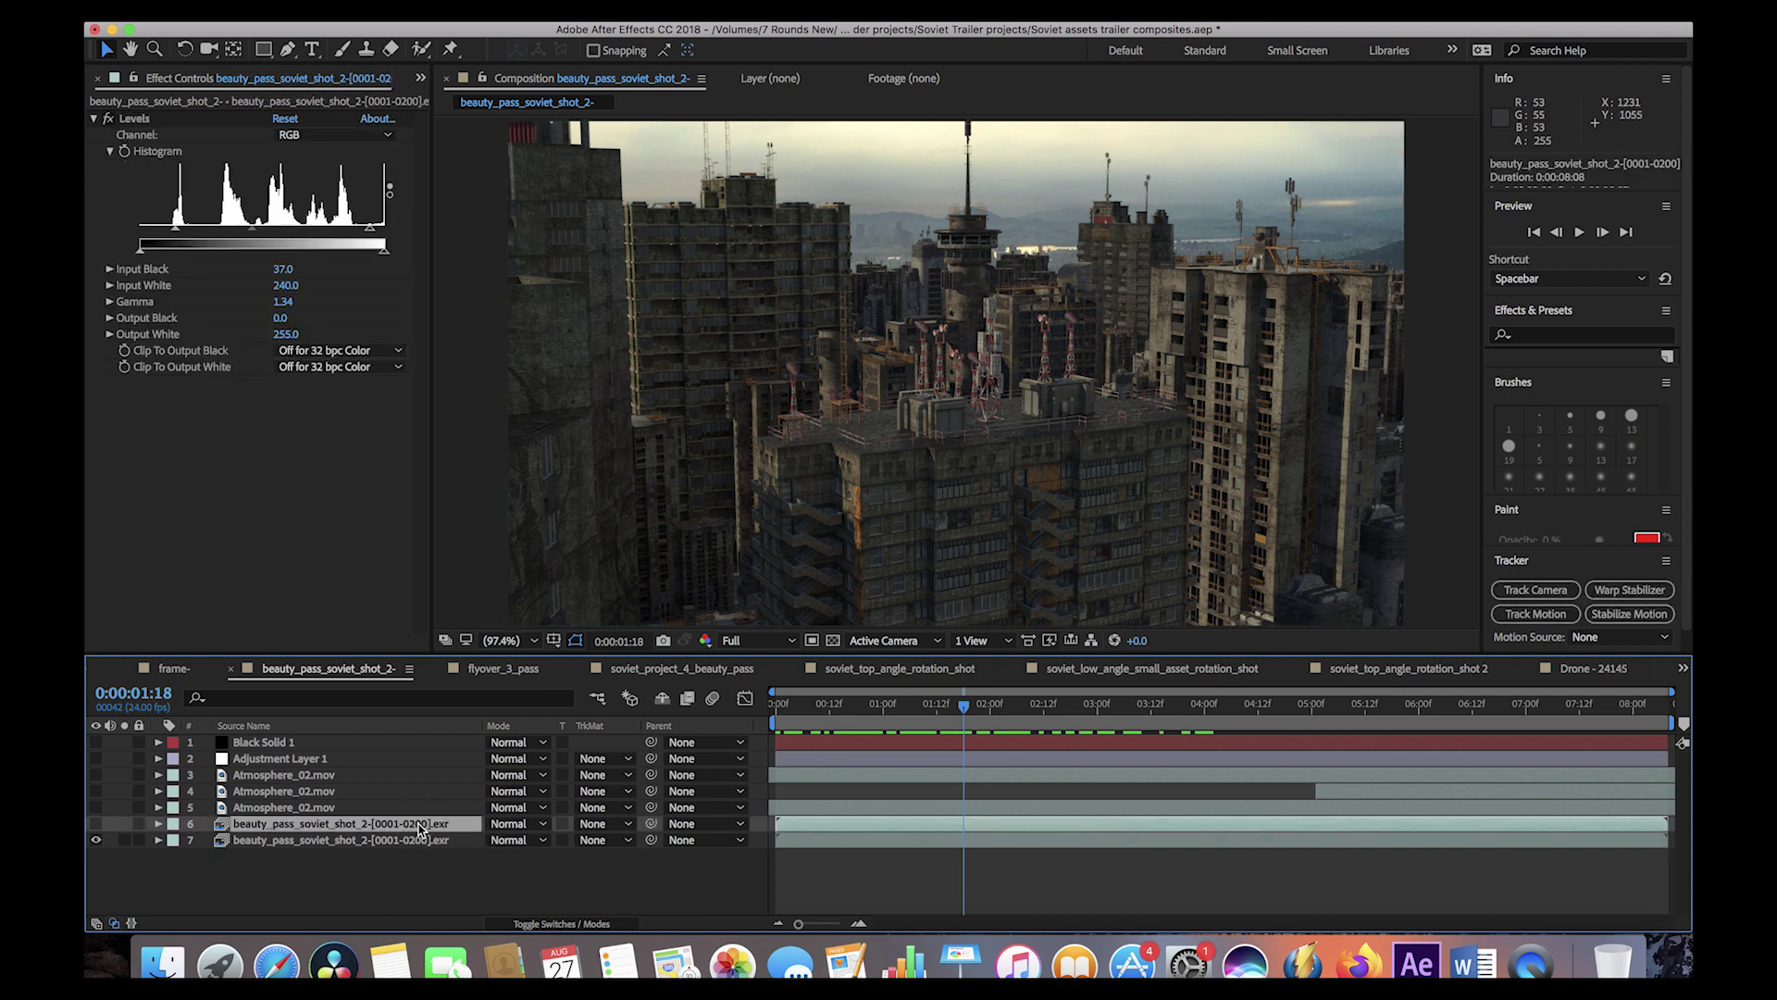
click(95, 839)
click(96, 823)
click(96, 823)
click(95, 839)
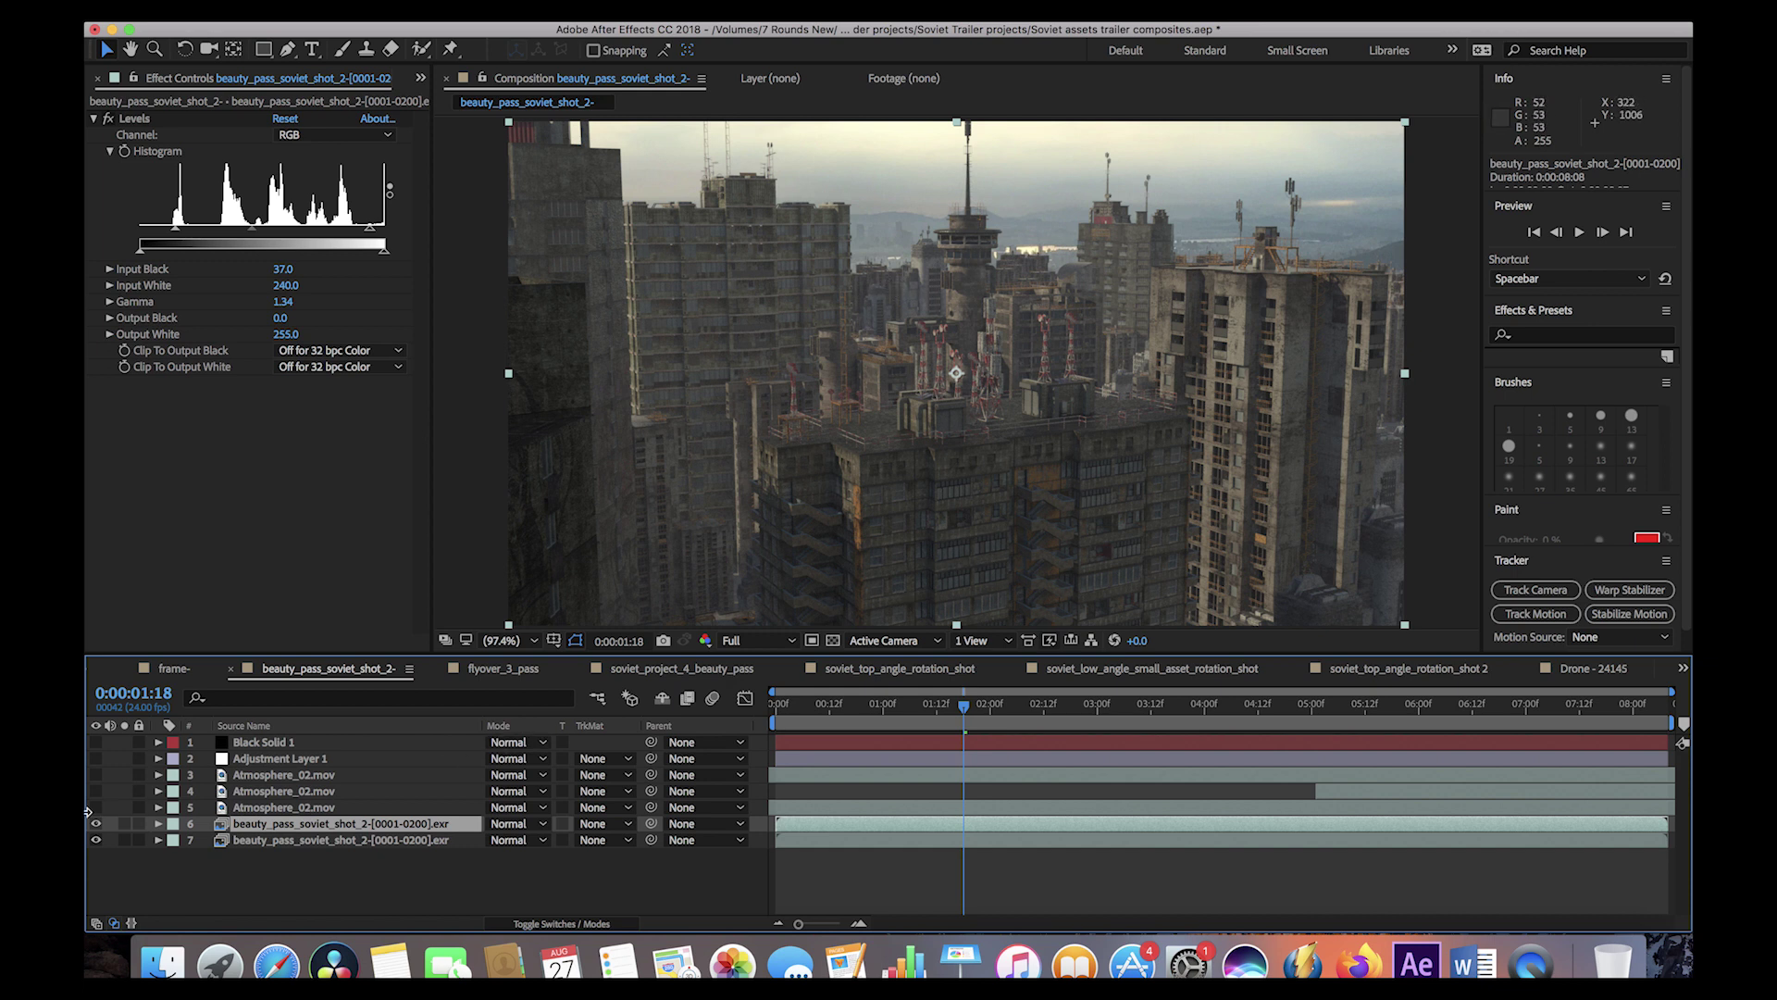
- Solo layer 6 briefly, step back ten frames to 0:00:01:08, then unsolo it
click(124, 822)
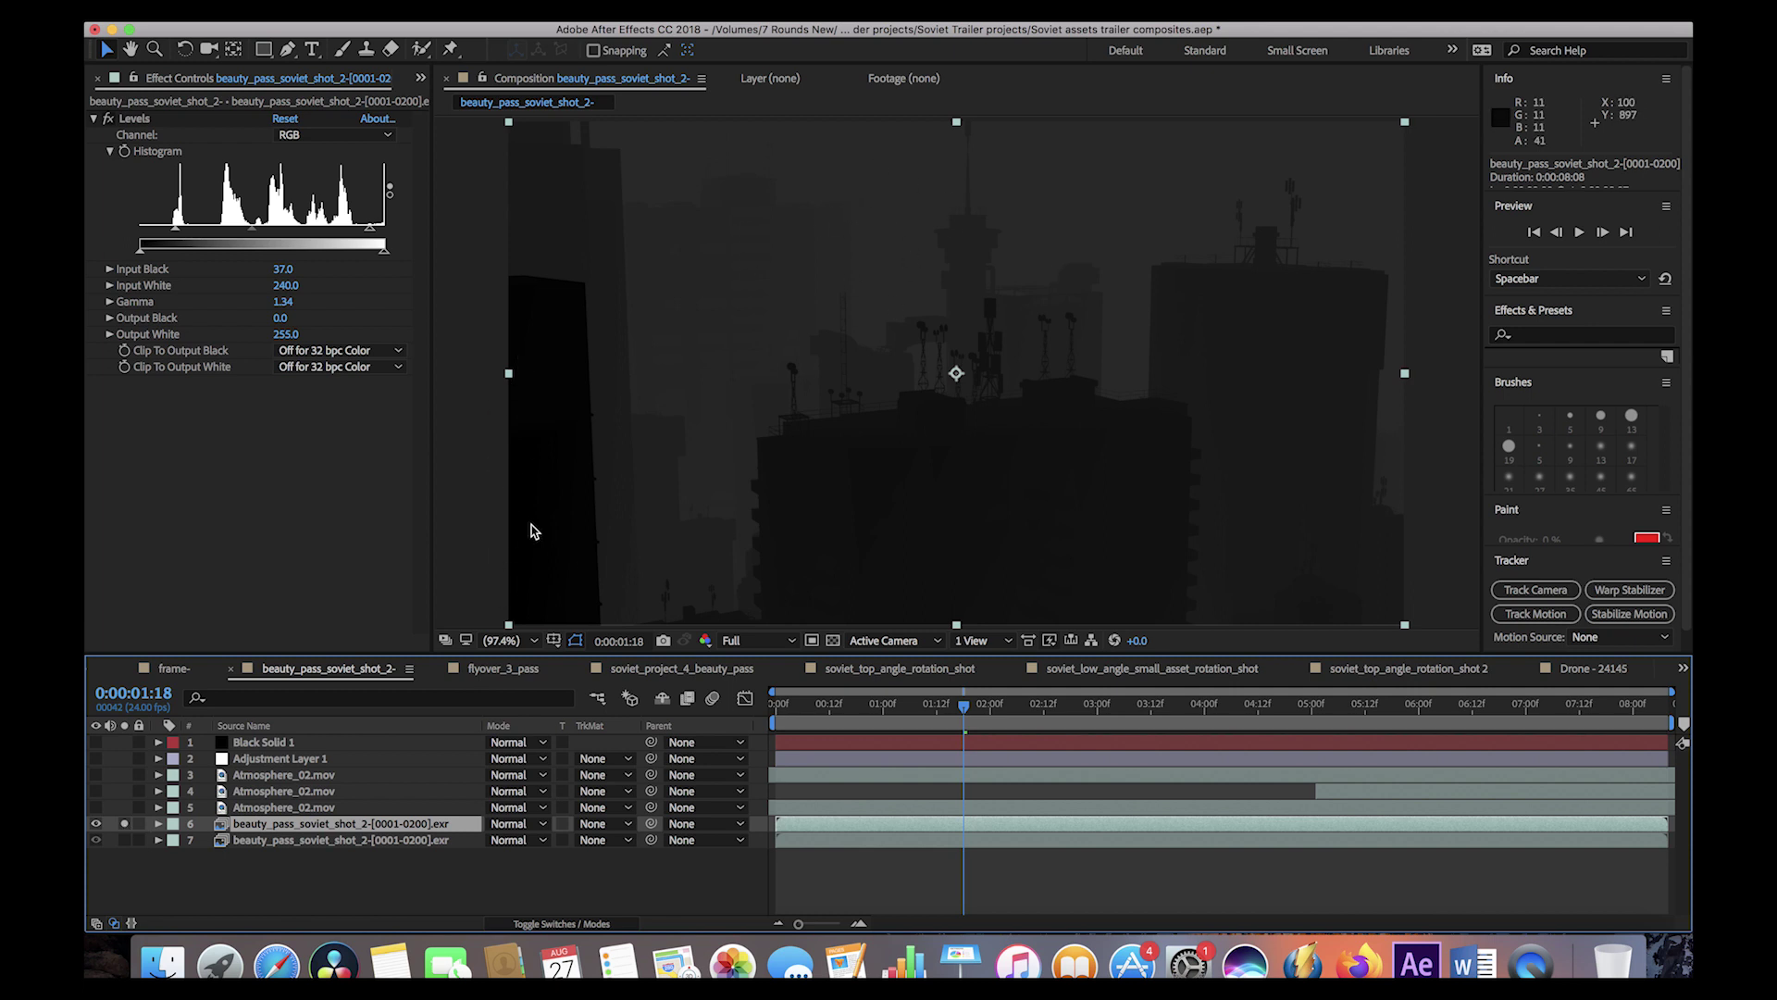
key(shift+Page_Up)
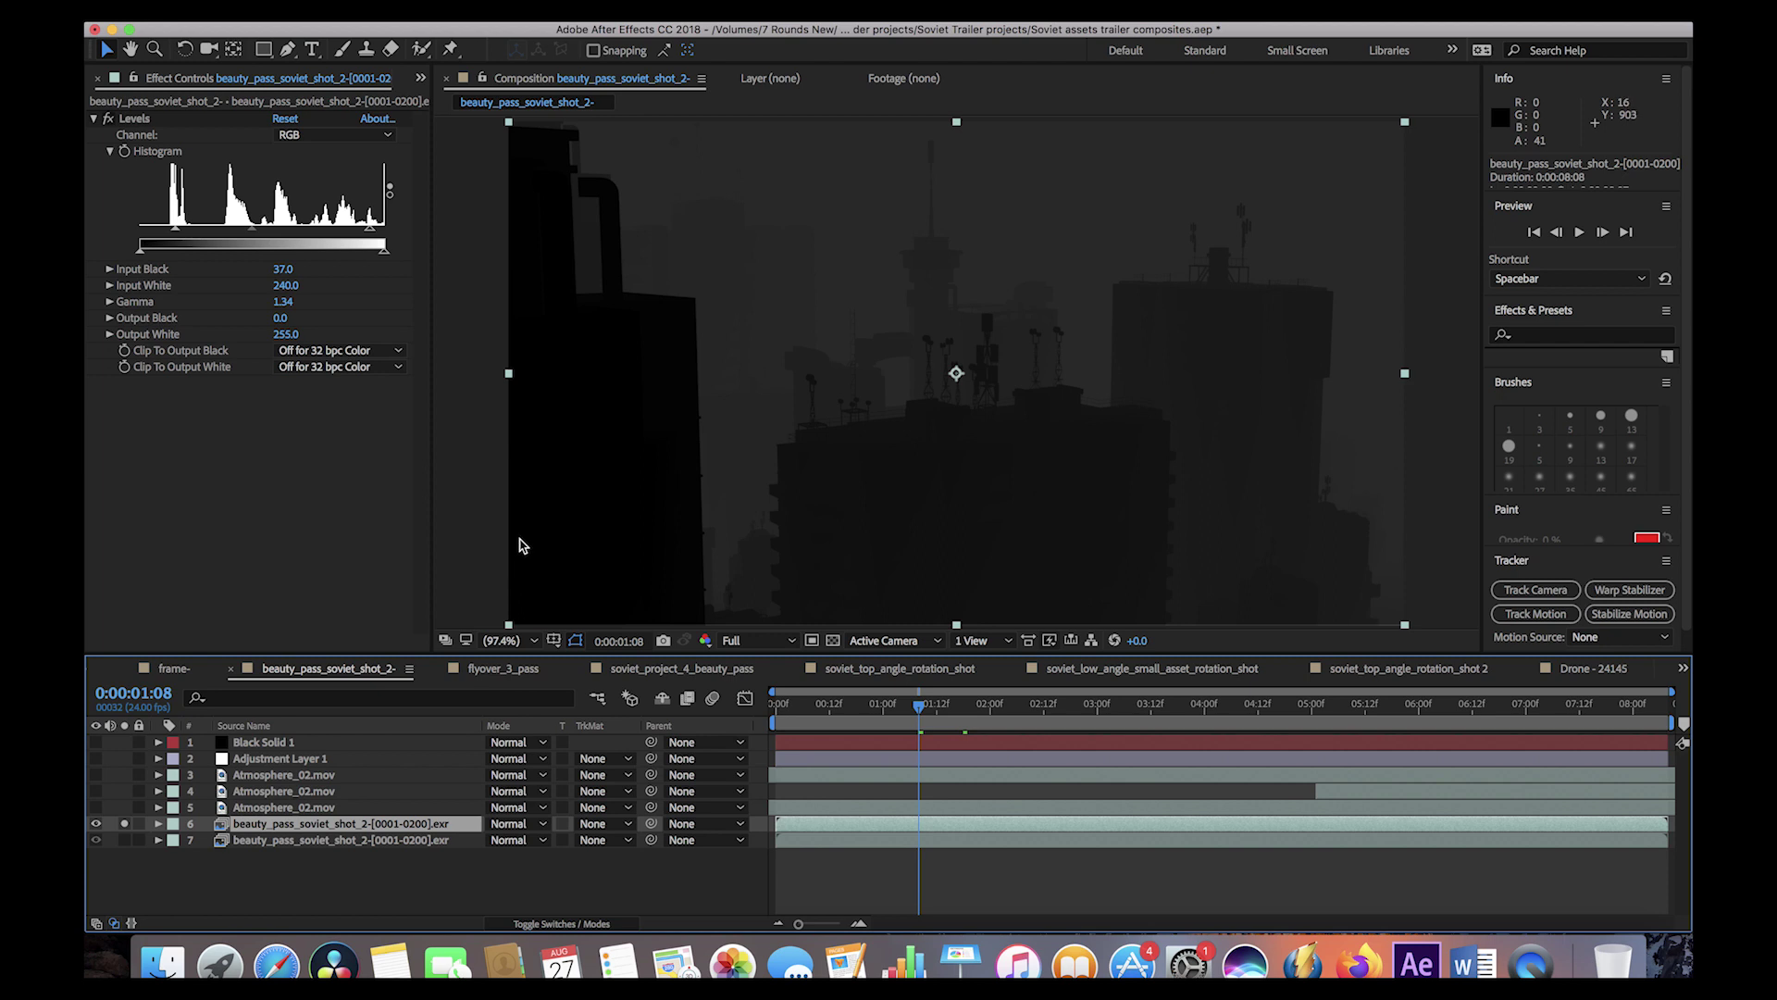
click(125, 823)
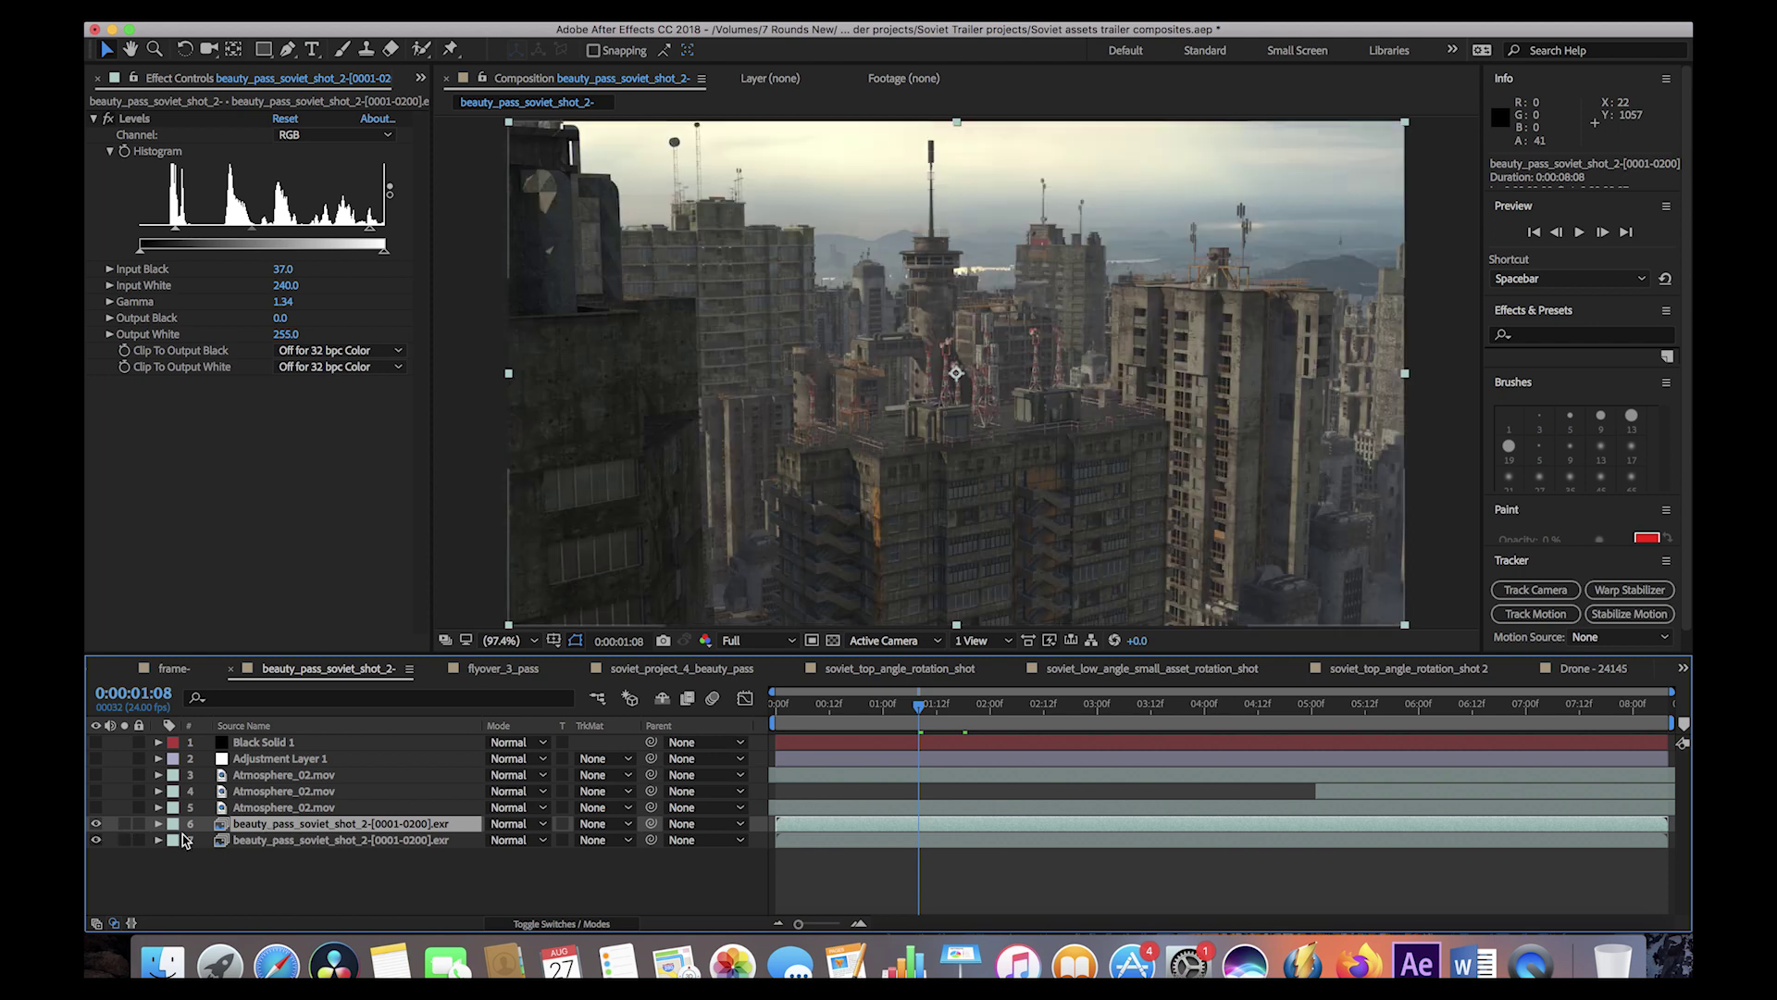
- Try brighter and darker opacities on layer 6's beauty pass, settling on 16%
click(157, 824)
scroll(352, 752, down, 2)
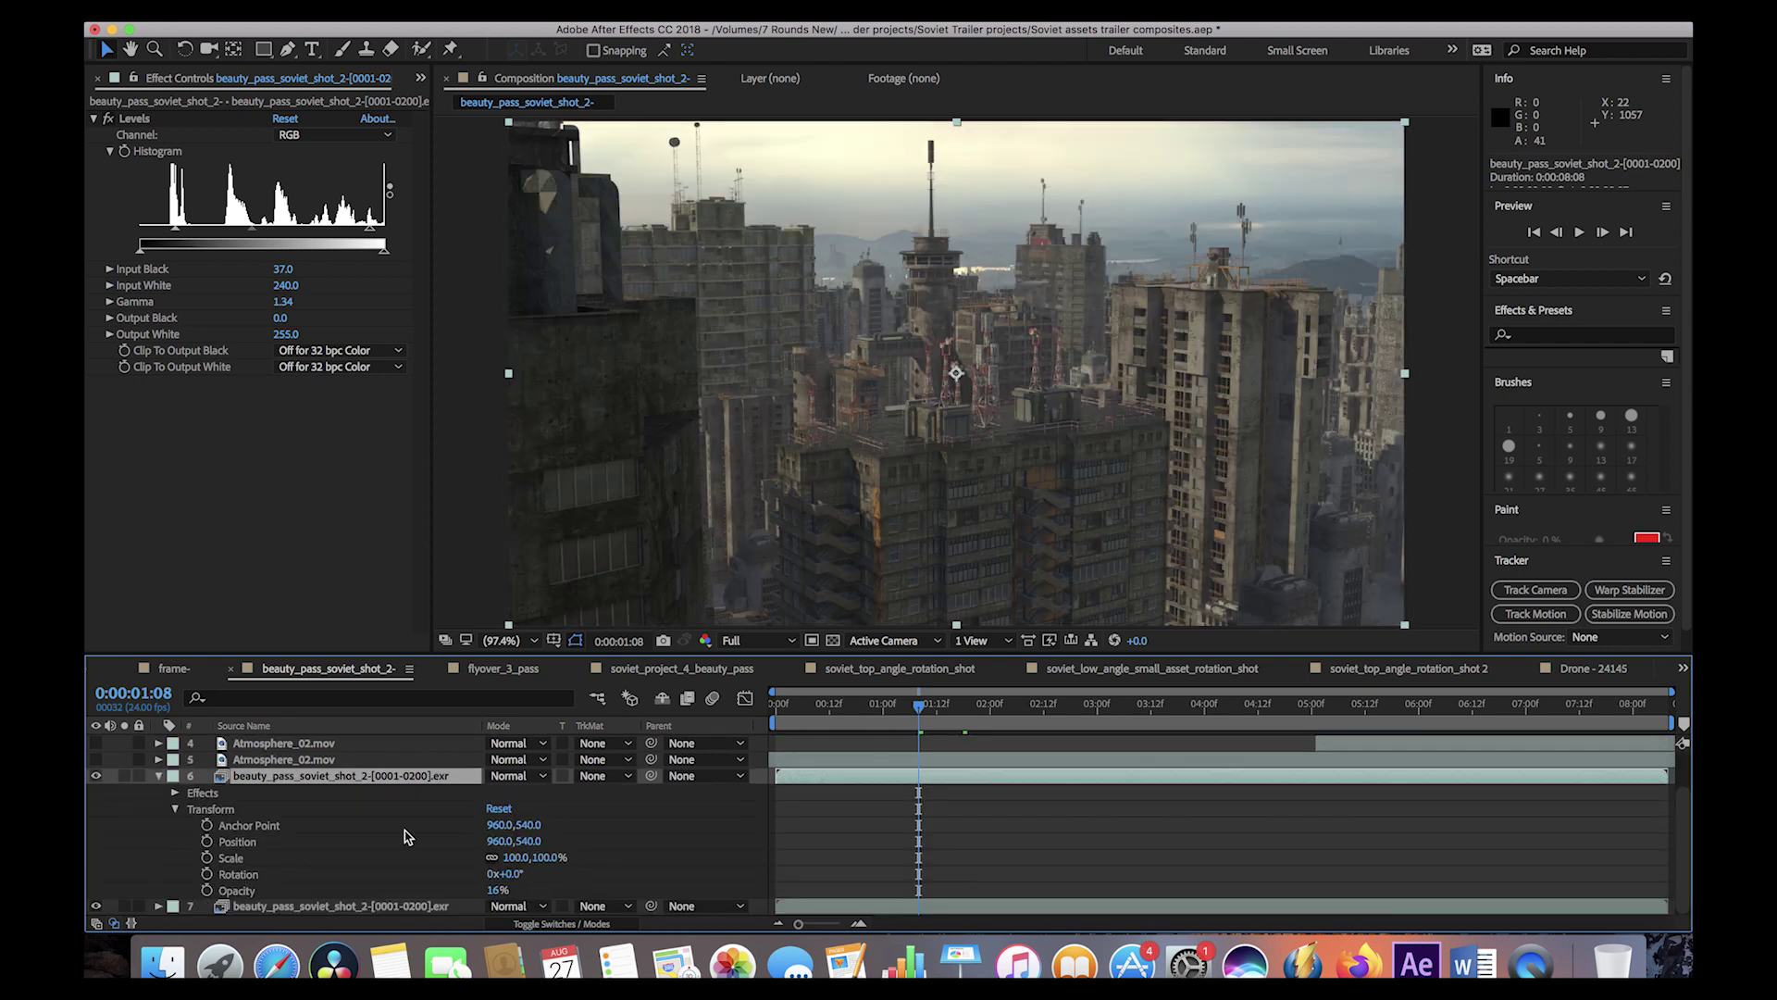
mouse_move(497, 890)
mouse_down()
mouse_move(564, 901)
mouse_move(509, 886)
mouse_up()
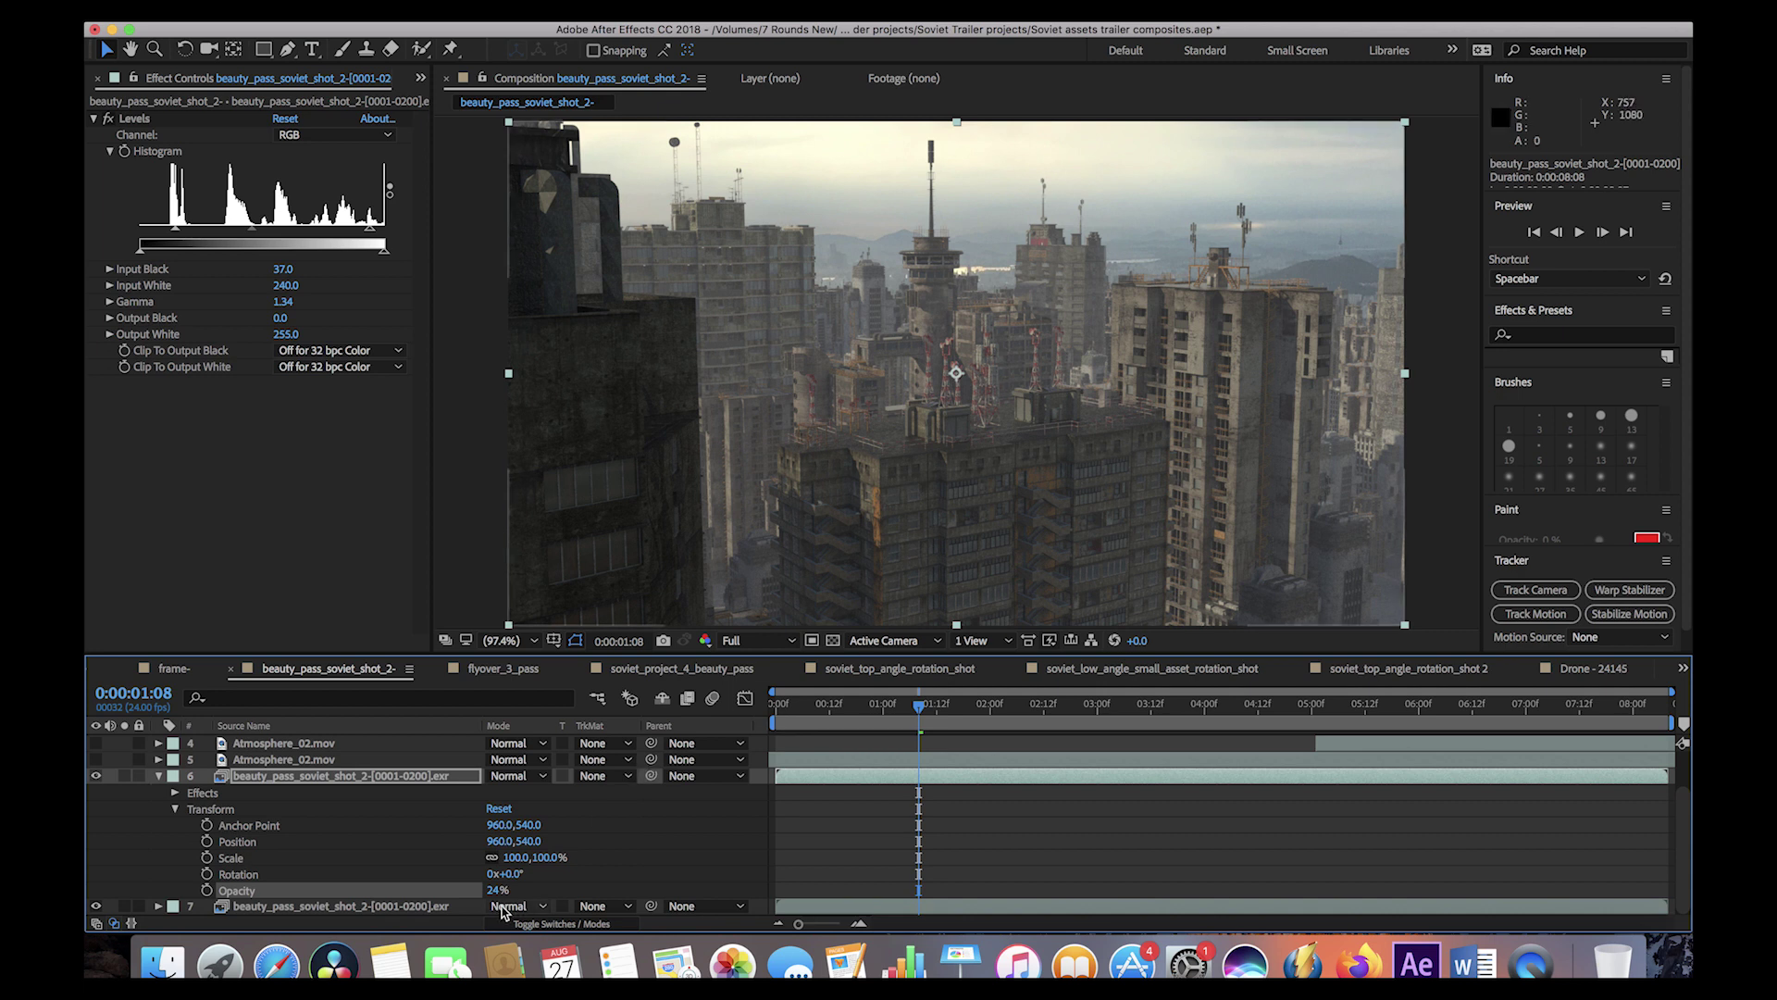
drag(498, 889, 487, 896)
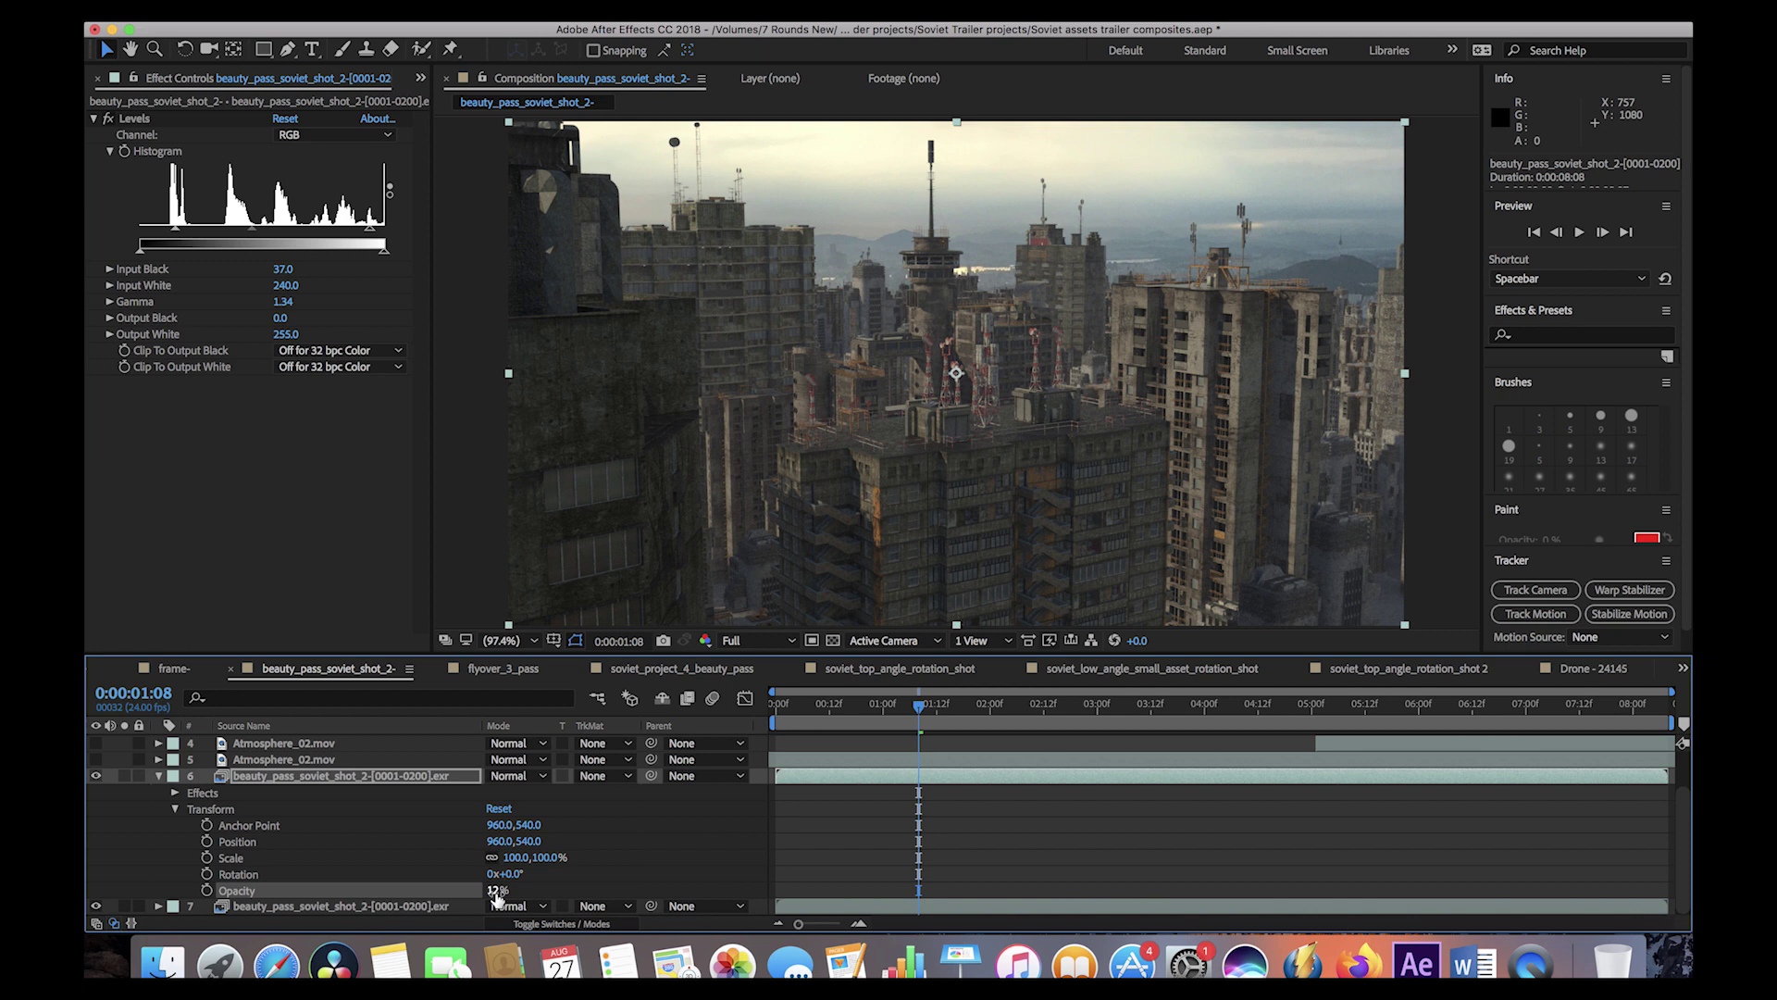
drag(497, 895, 529, 888)
click(529, 889)
text(16)
key(Return)
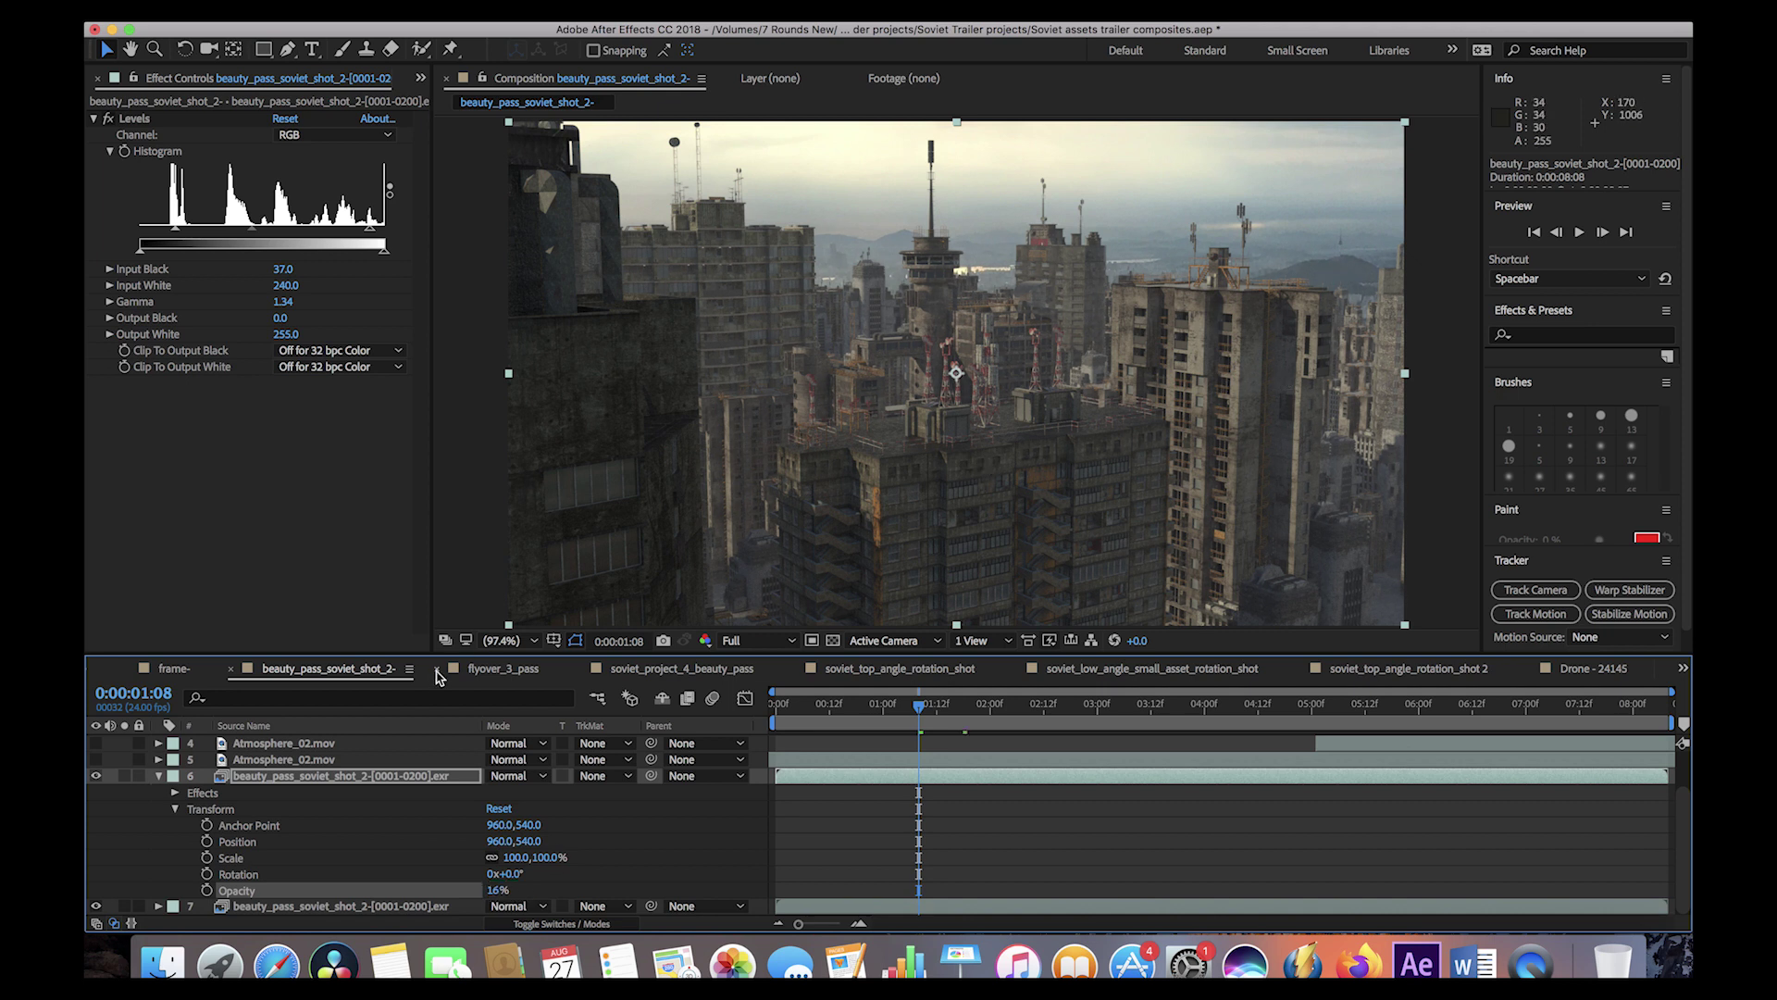
click(88, 248)
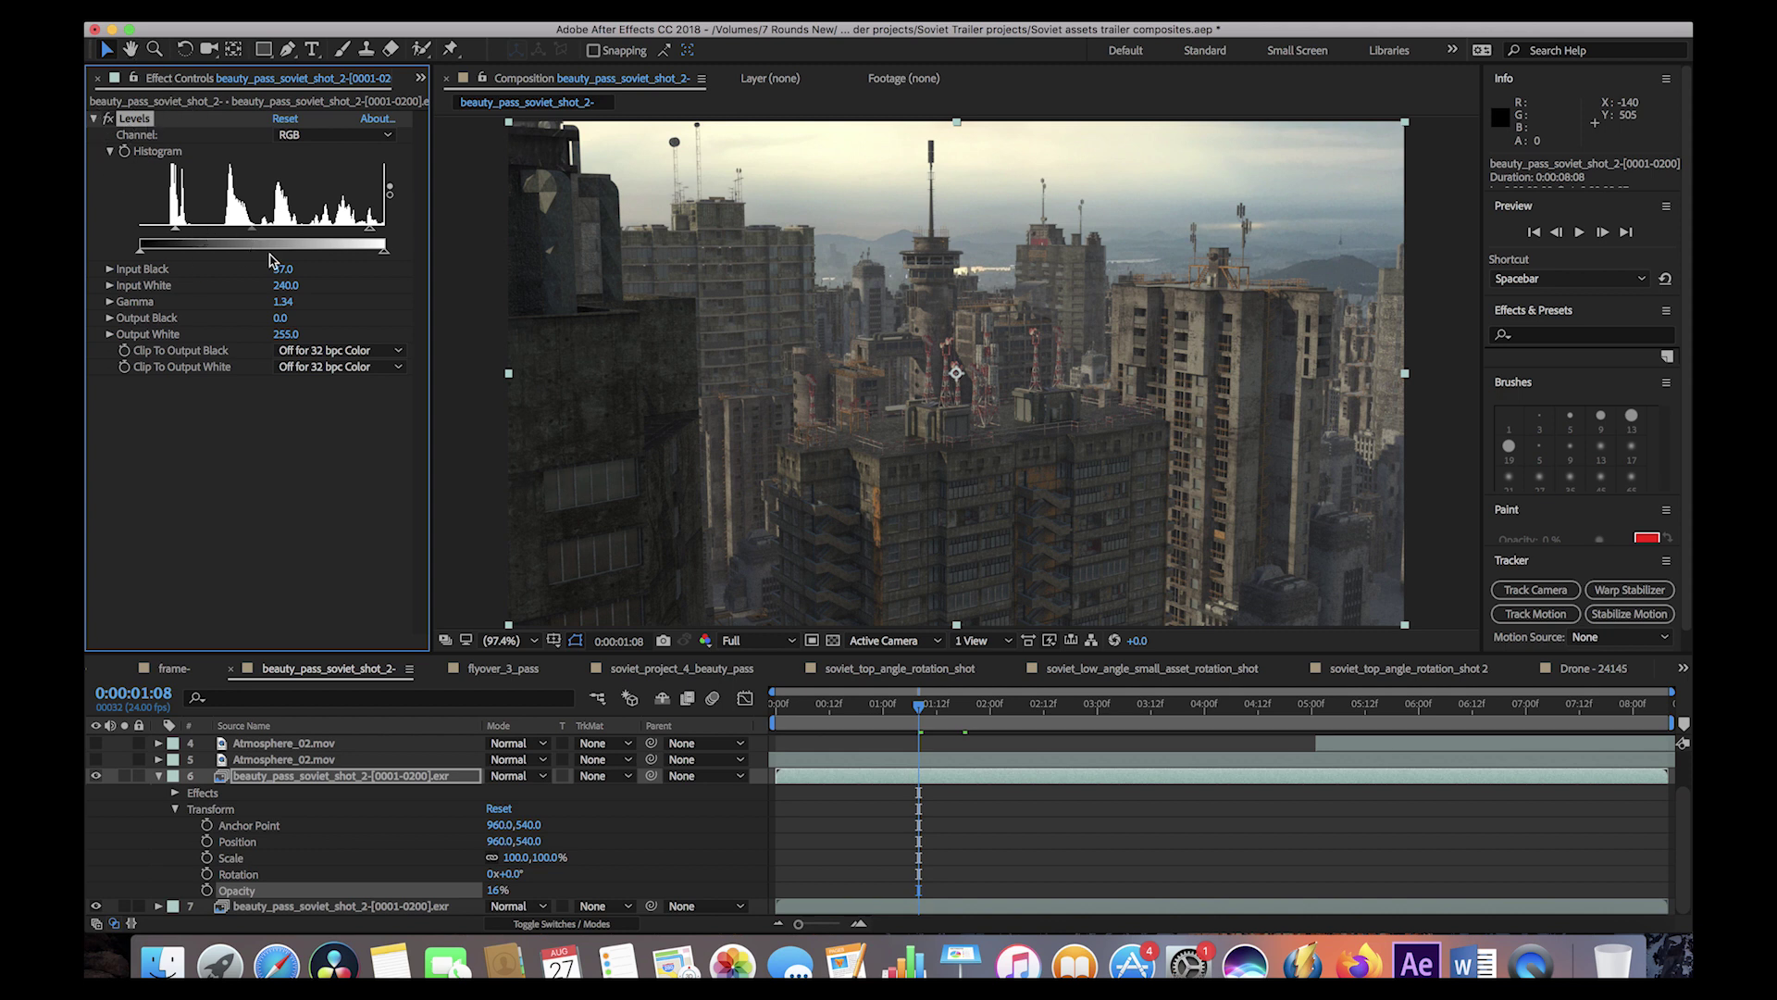
- Solo layer 6 and switch its Levels effect off to compare against the graded look
click(124, 775)
click(108, 120)
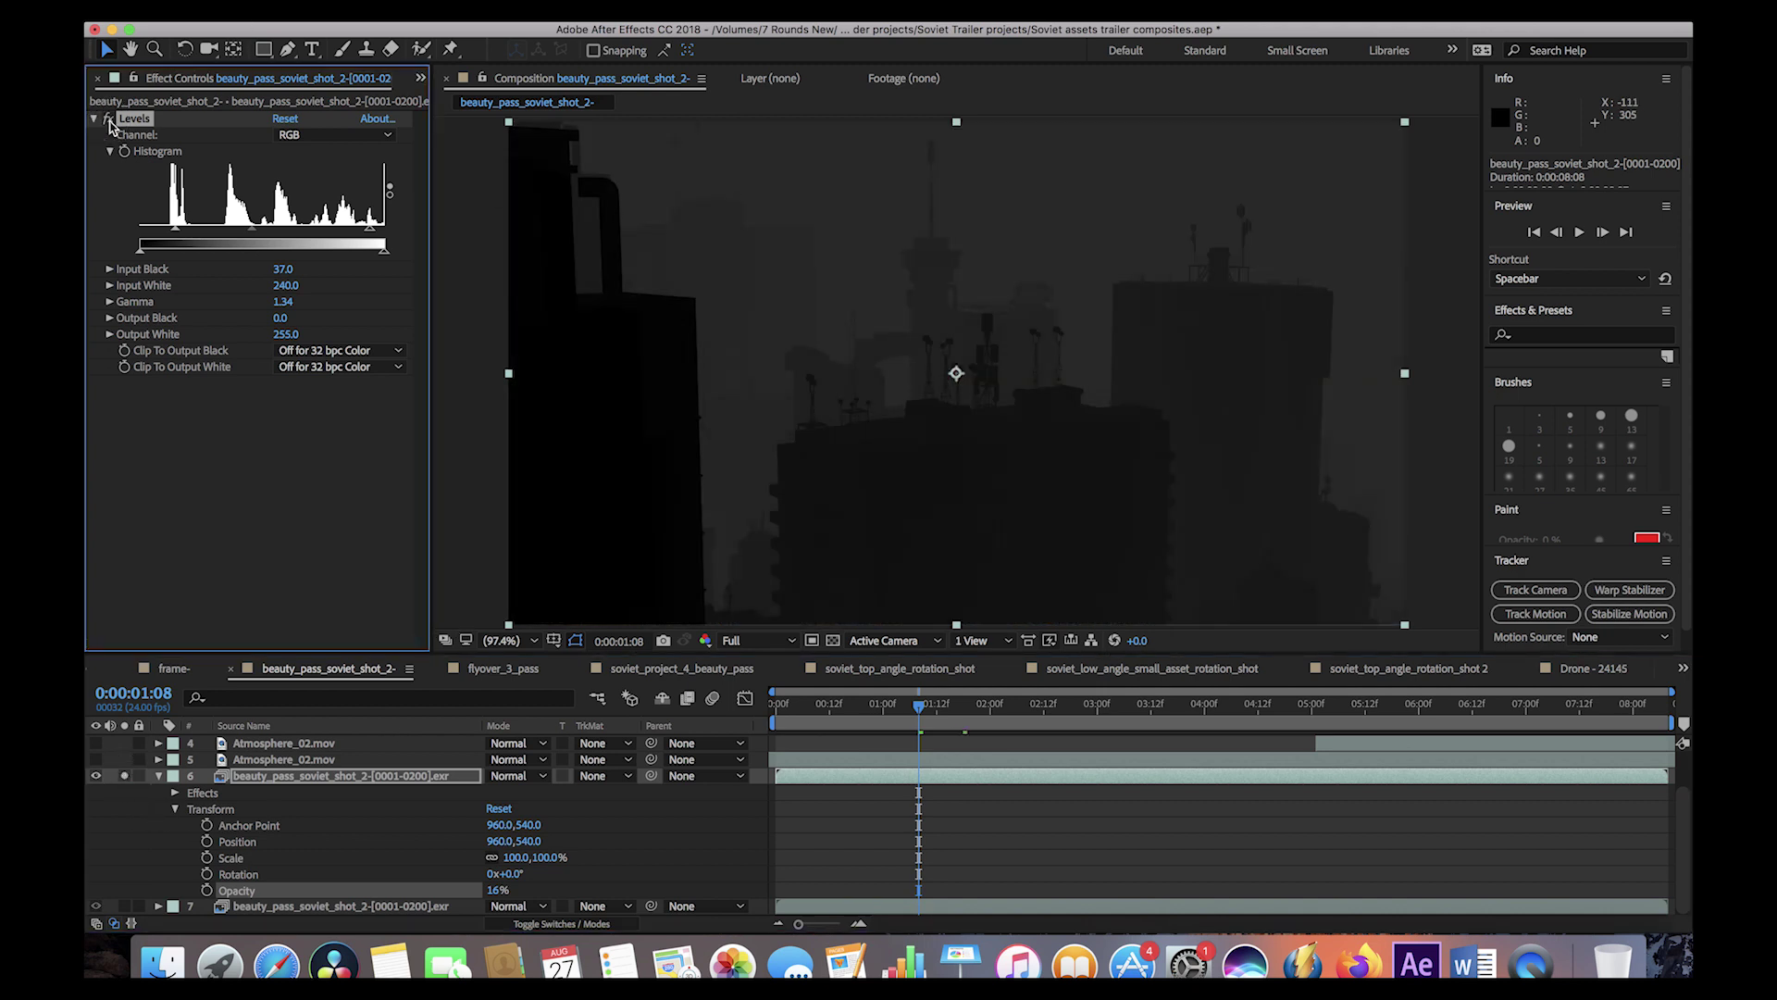
click(108, 119)
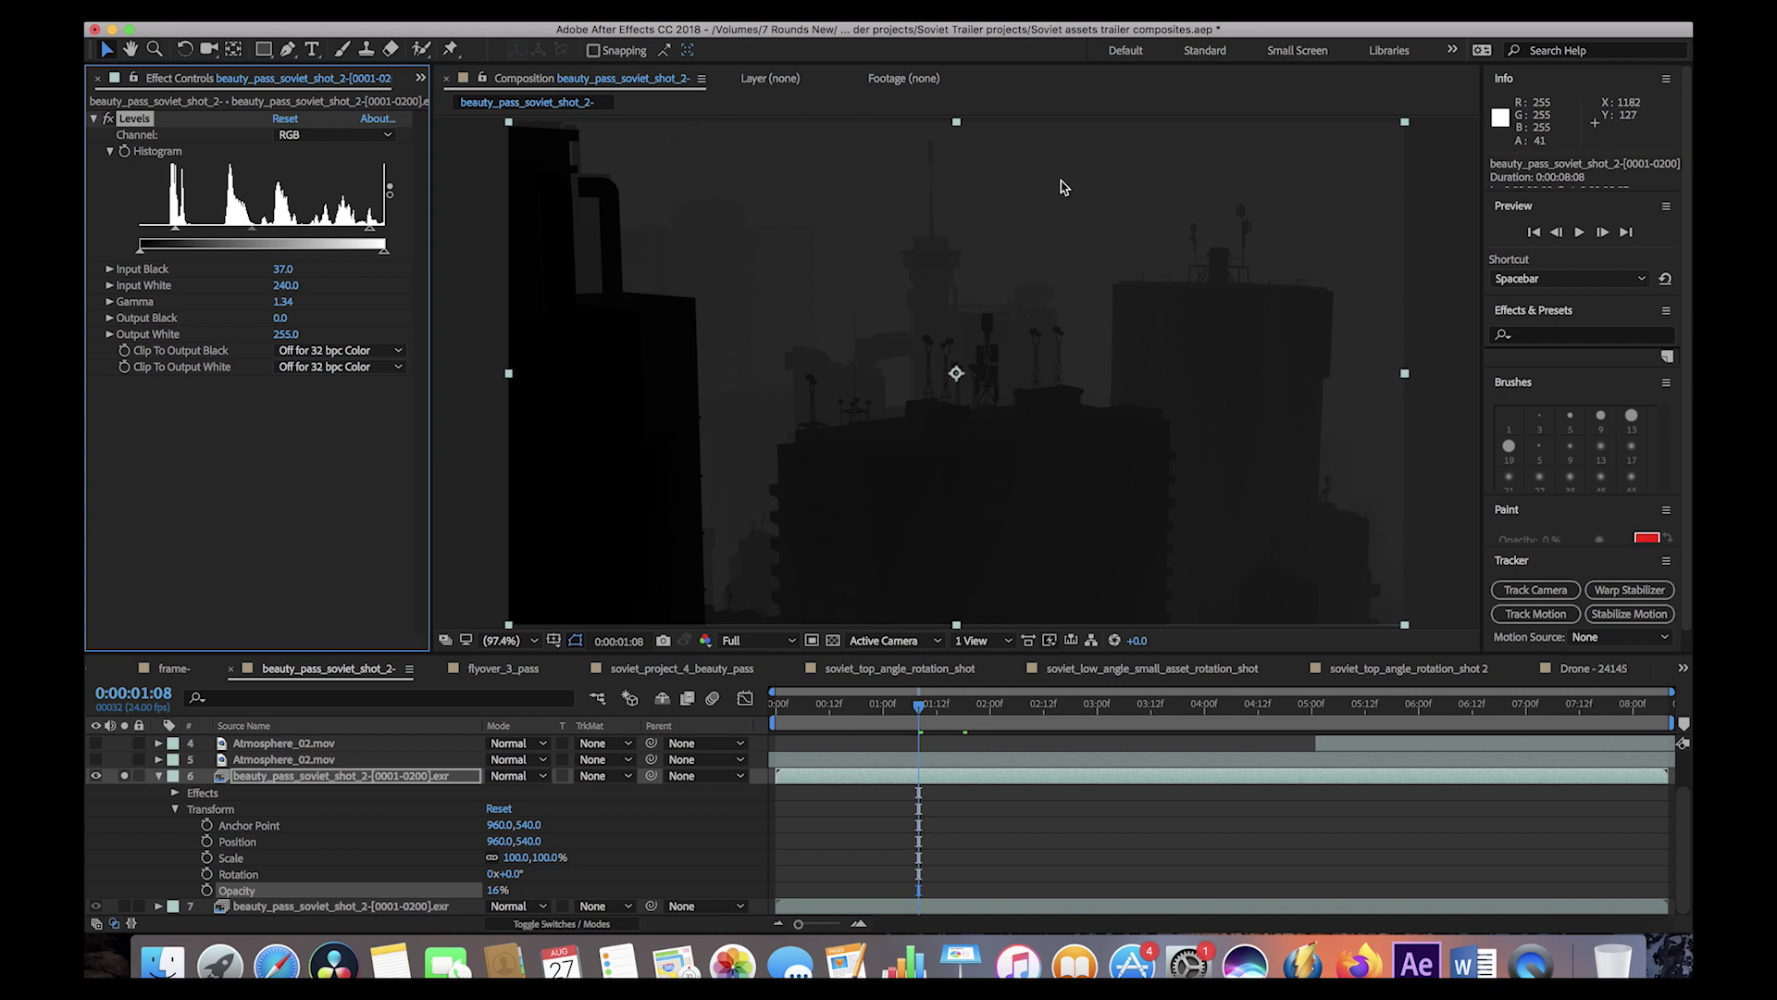
- Show the three Atmosphere_02.mov haze layers and scrub the shot from the start
click(295, 811)
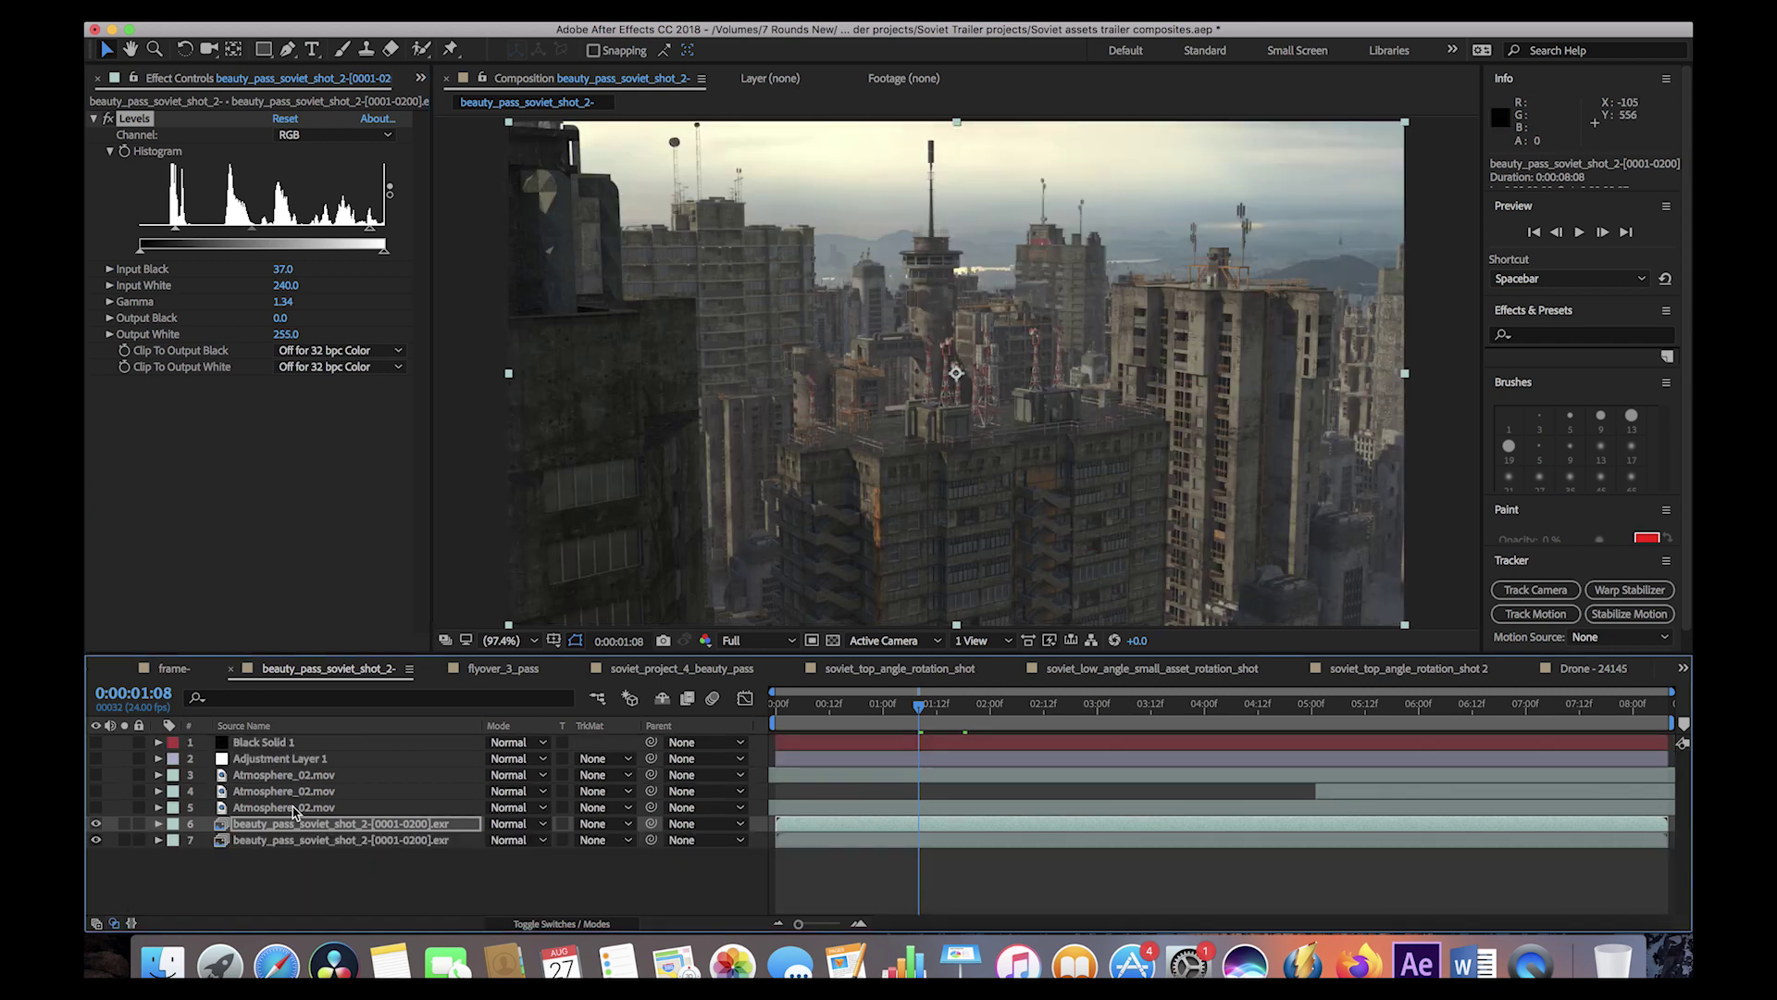
click(294, 810)
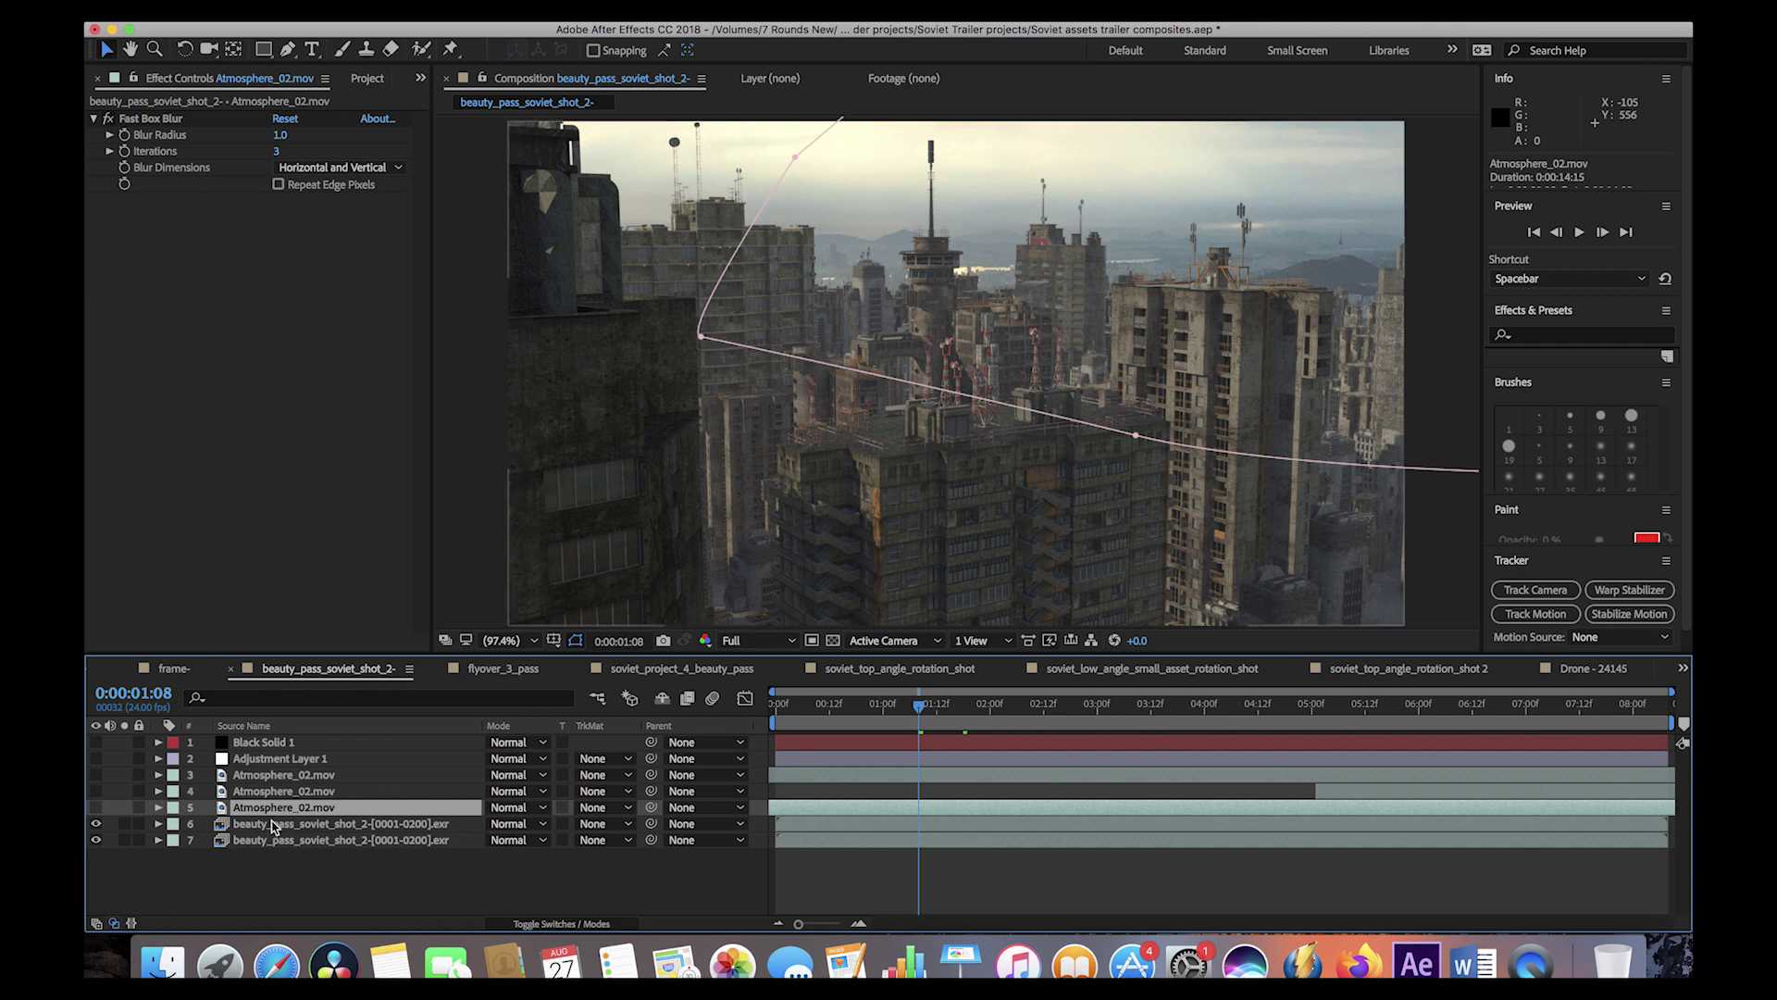
click(96, 792)
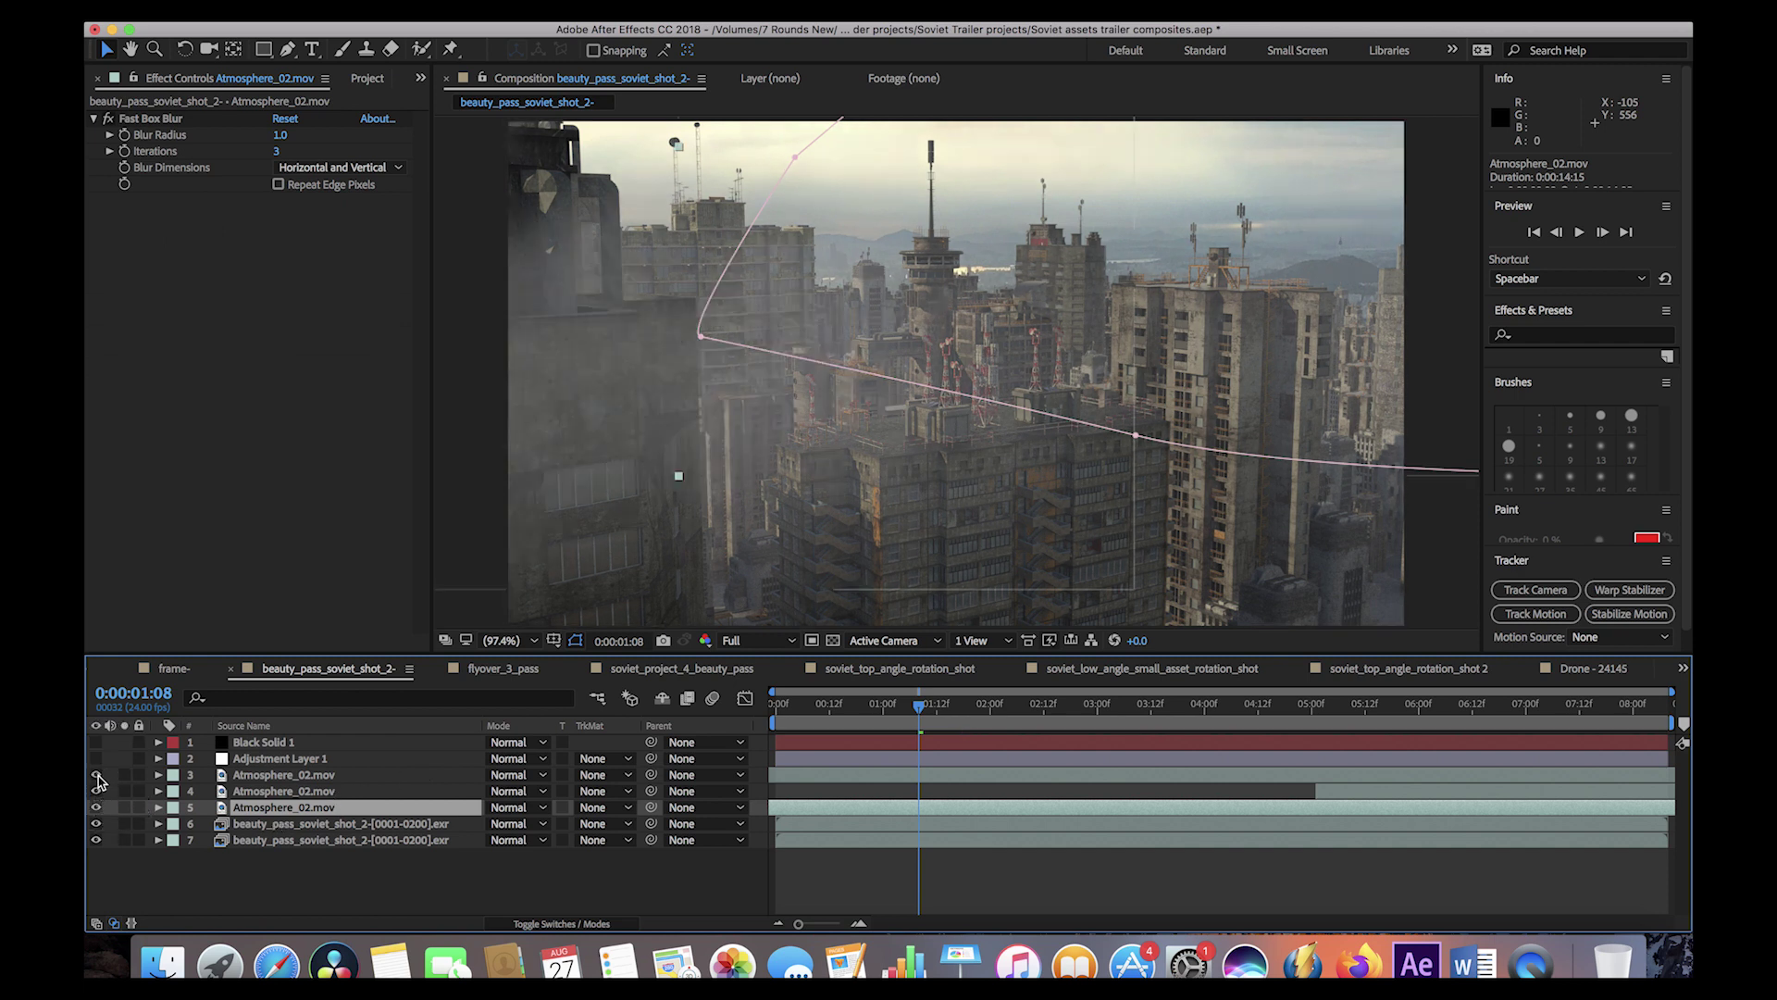
key(Home)
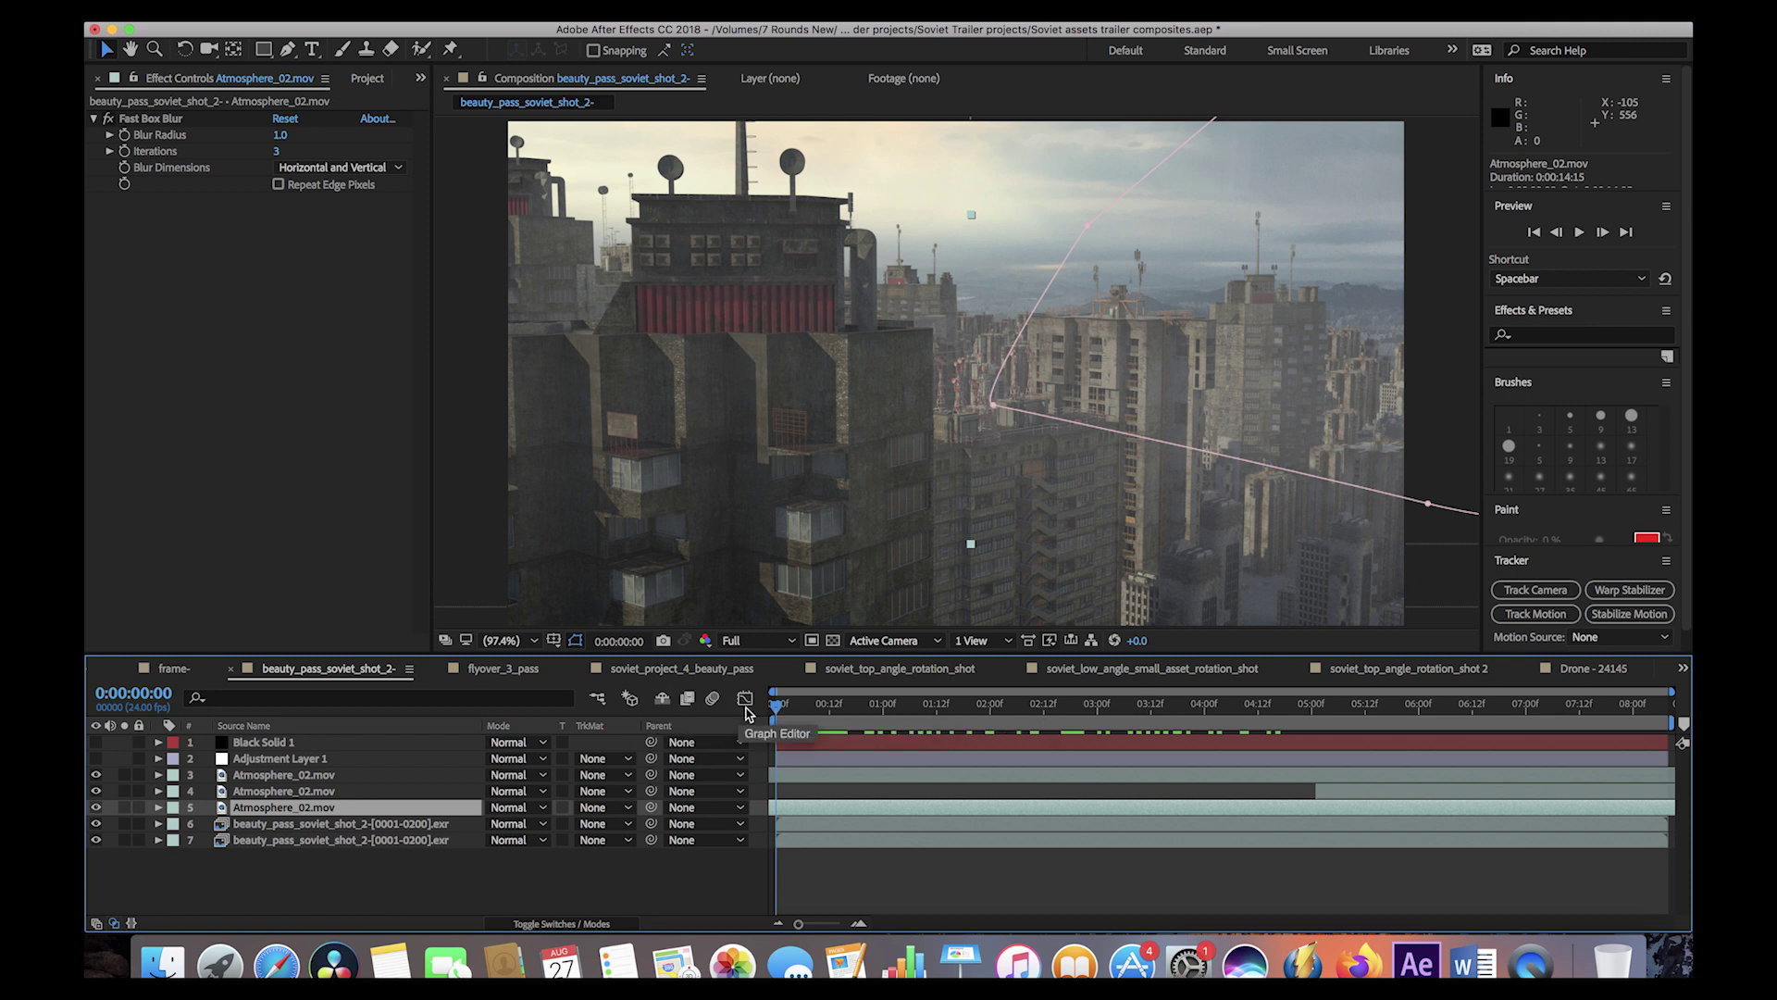
click(822, 722)
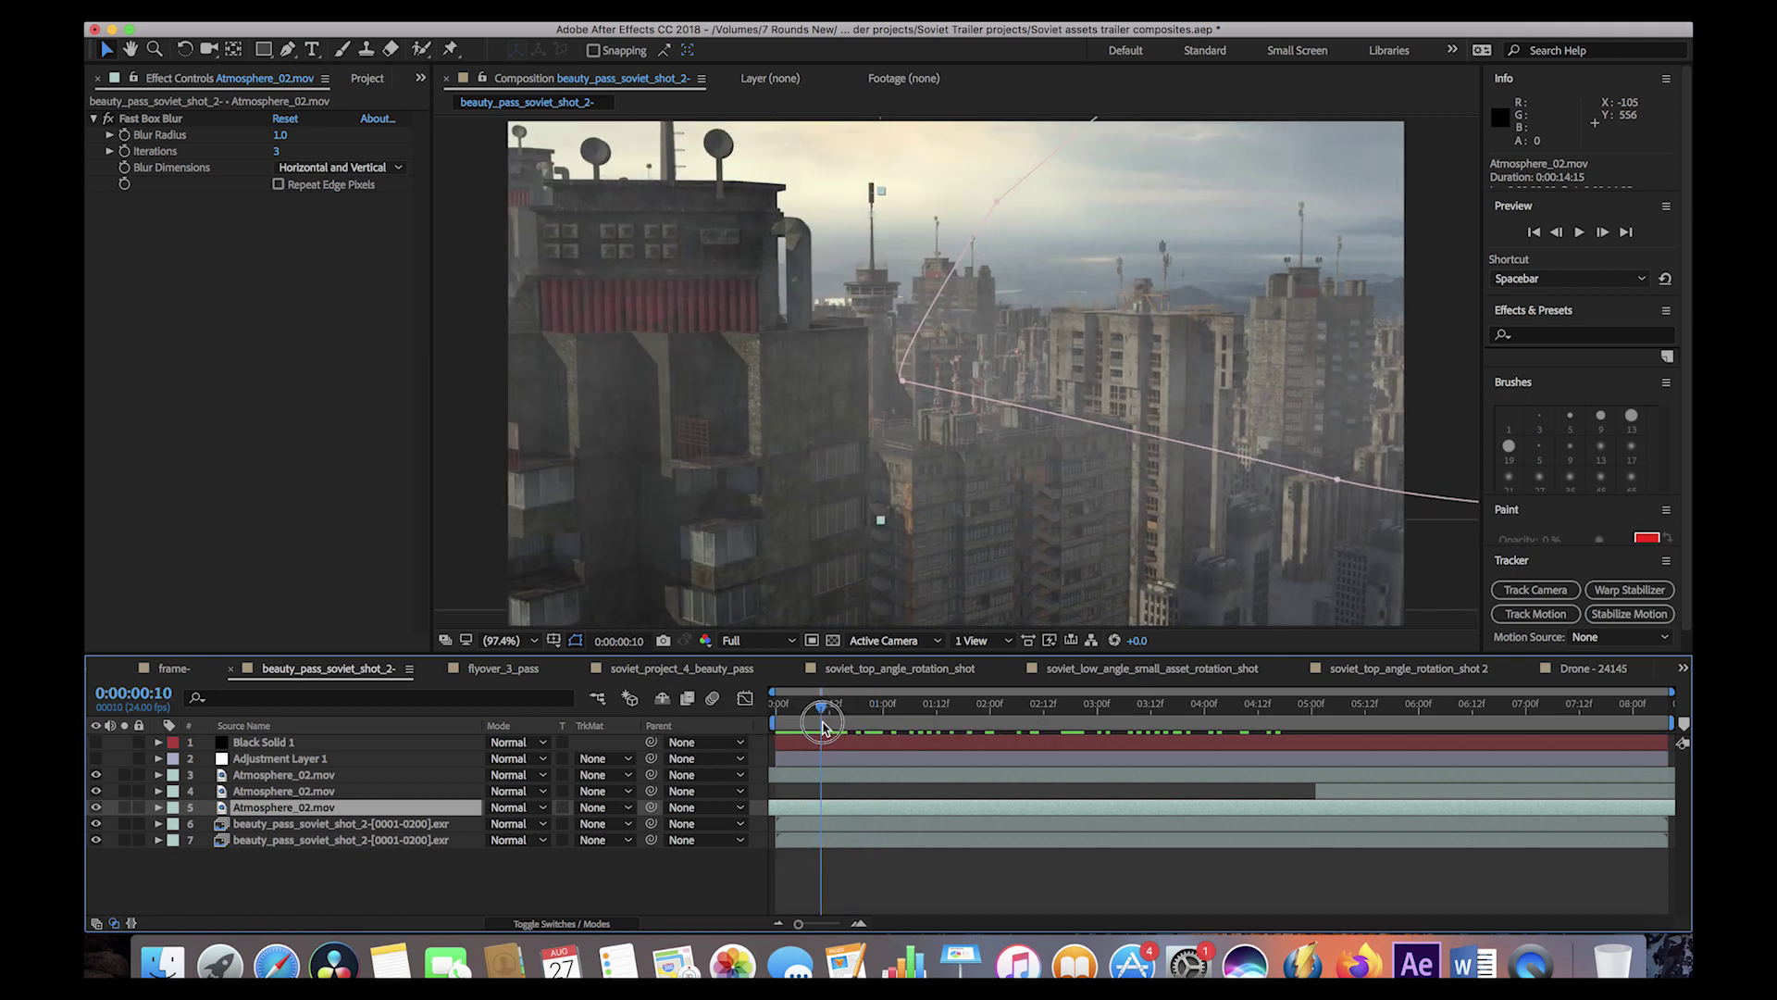
drag(822, 727, 1112, 717)
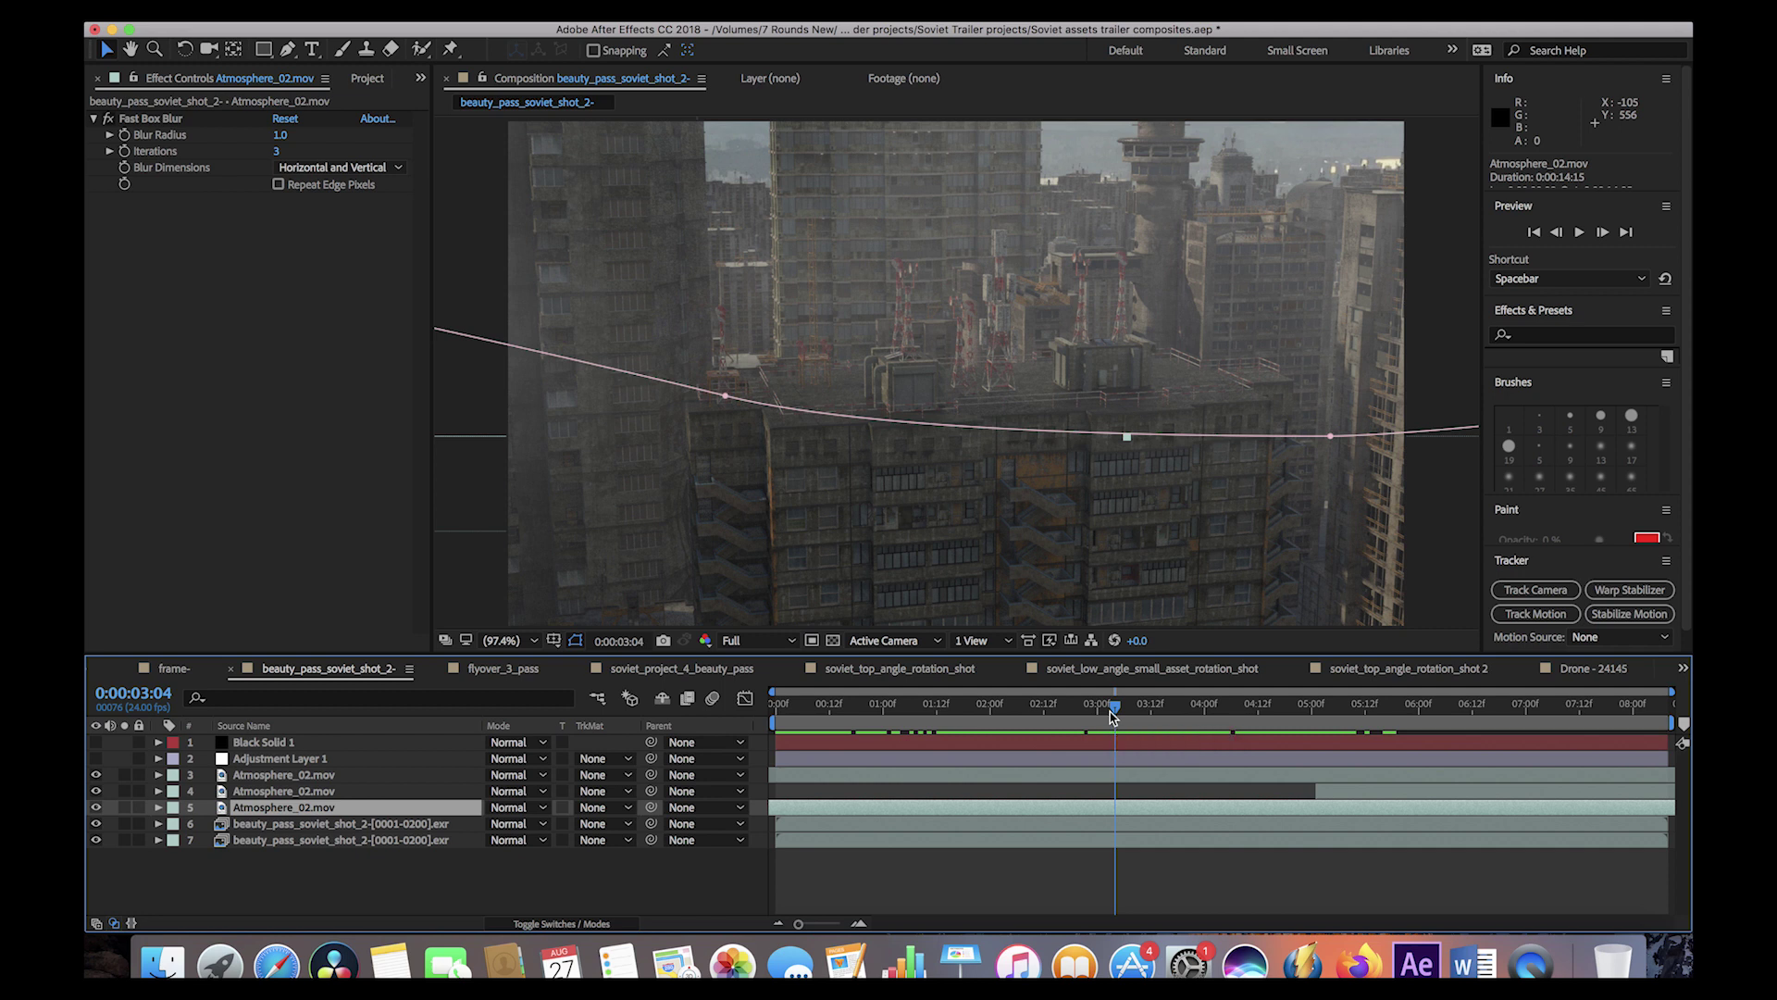
- Check the Atmosphere layers' Fast Box Blur settings, then select Adjustment Layer 1
click(252, 788)
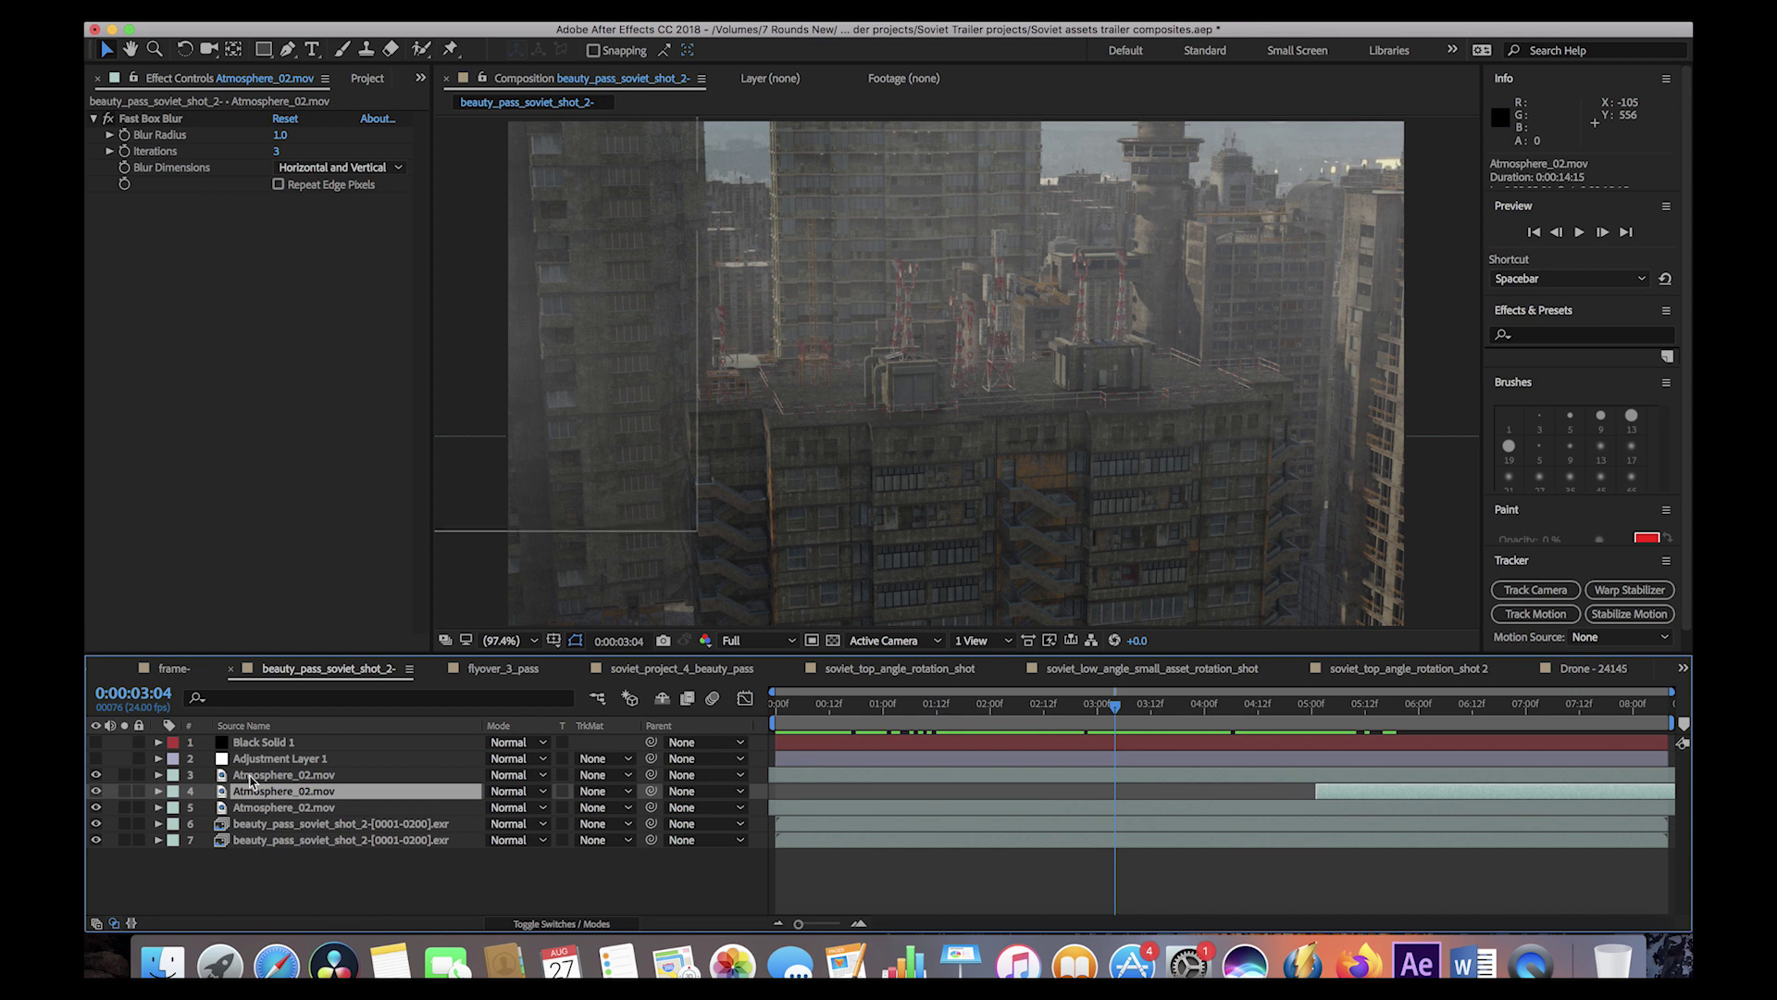
click(281, 776)
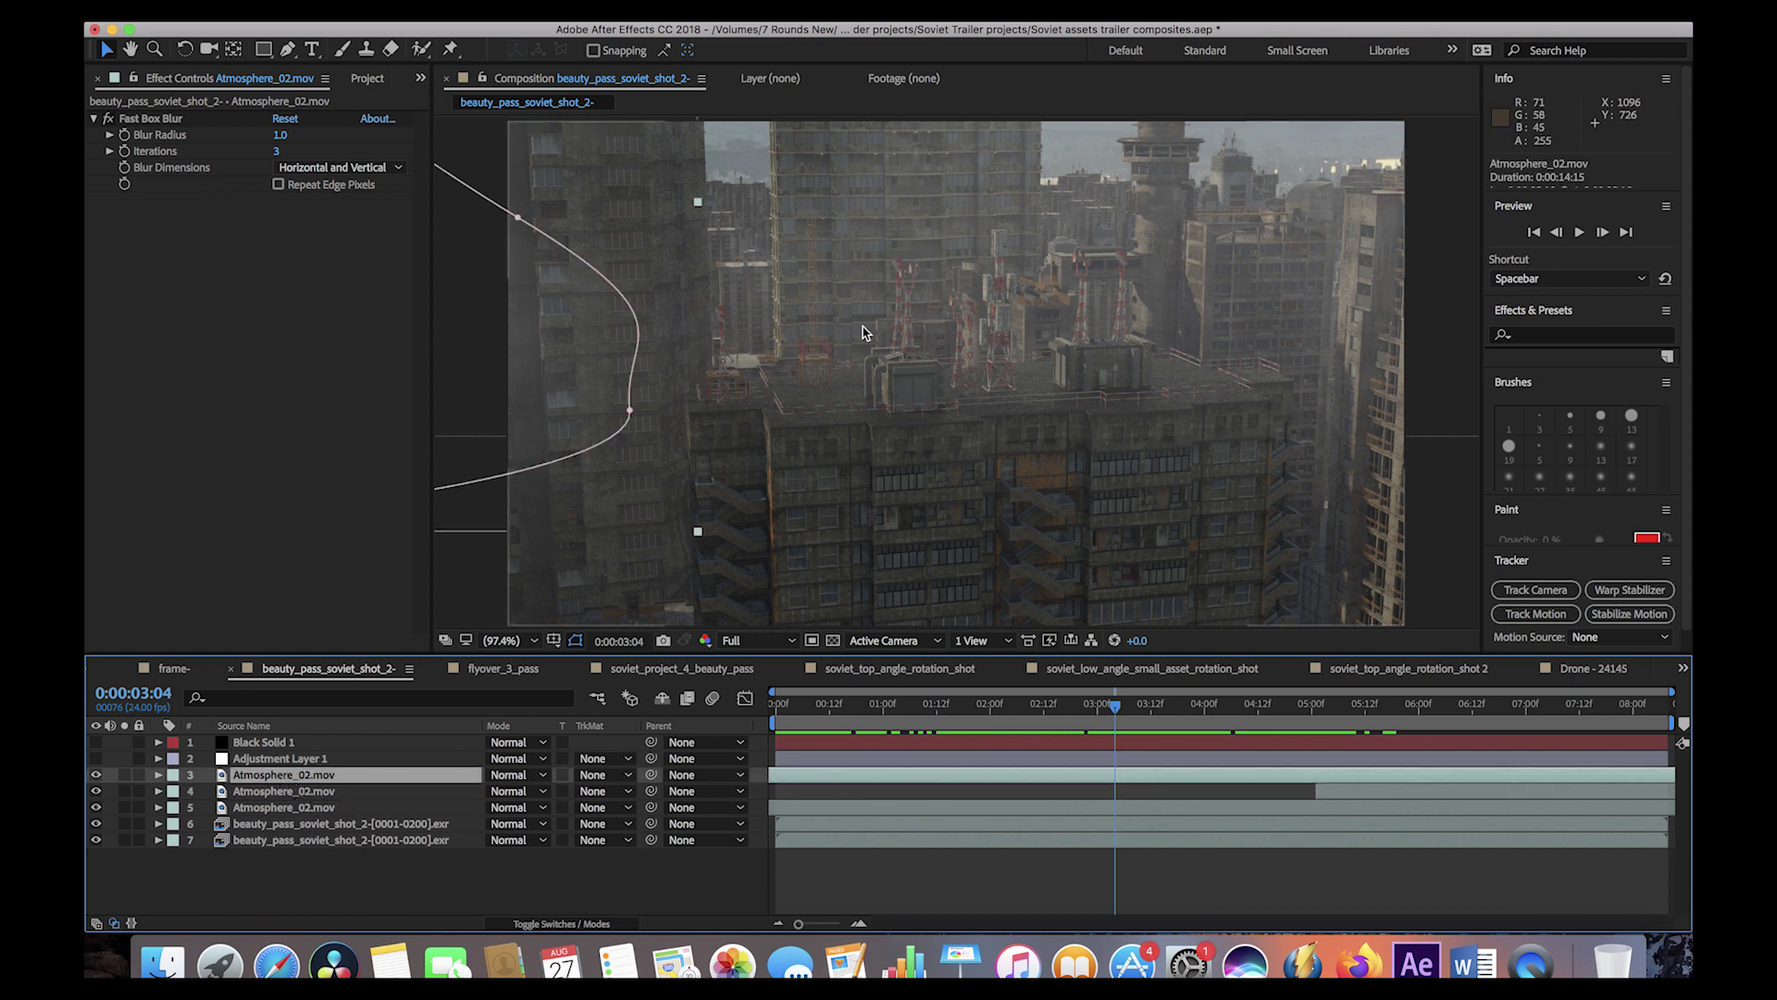
click(185, 120)
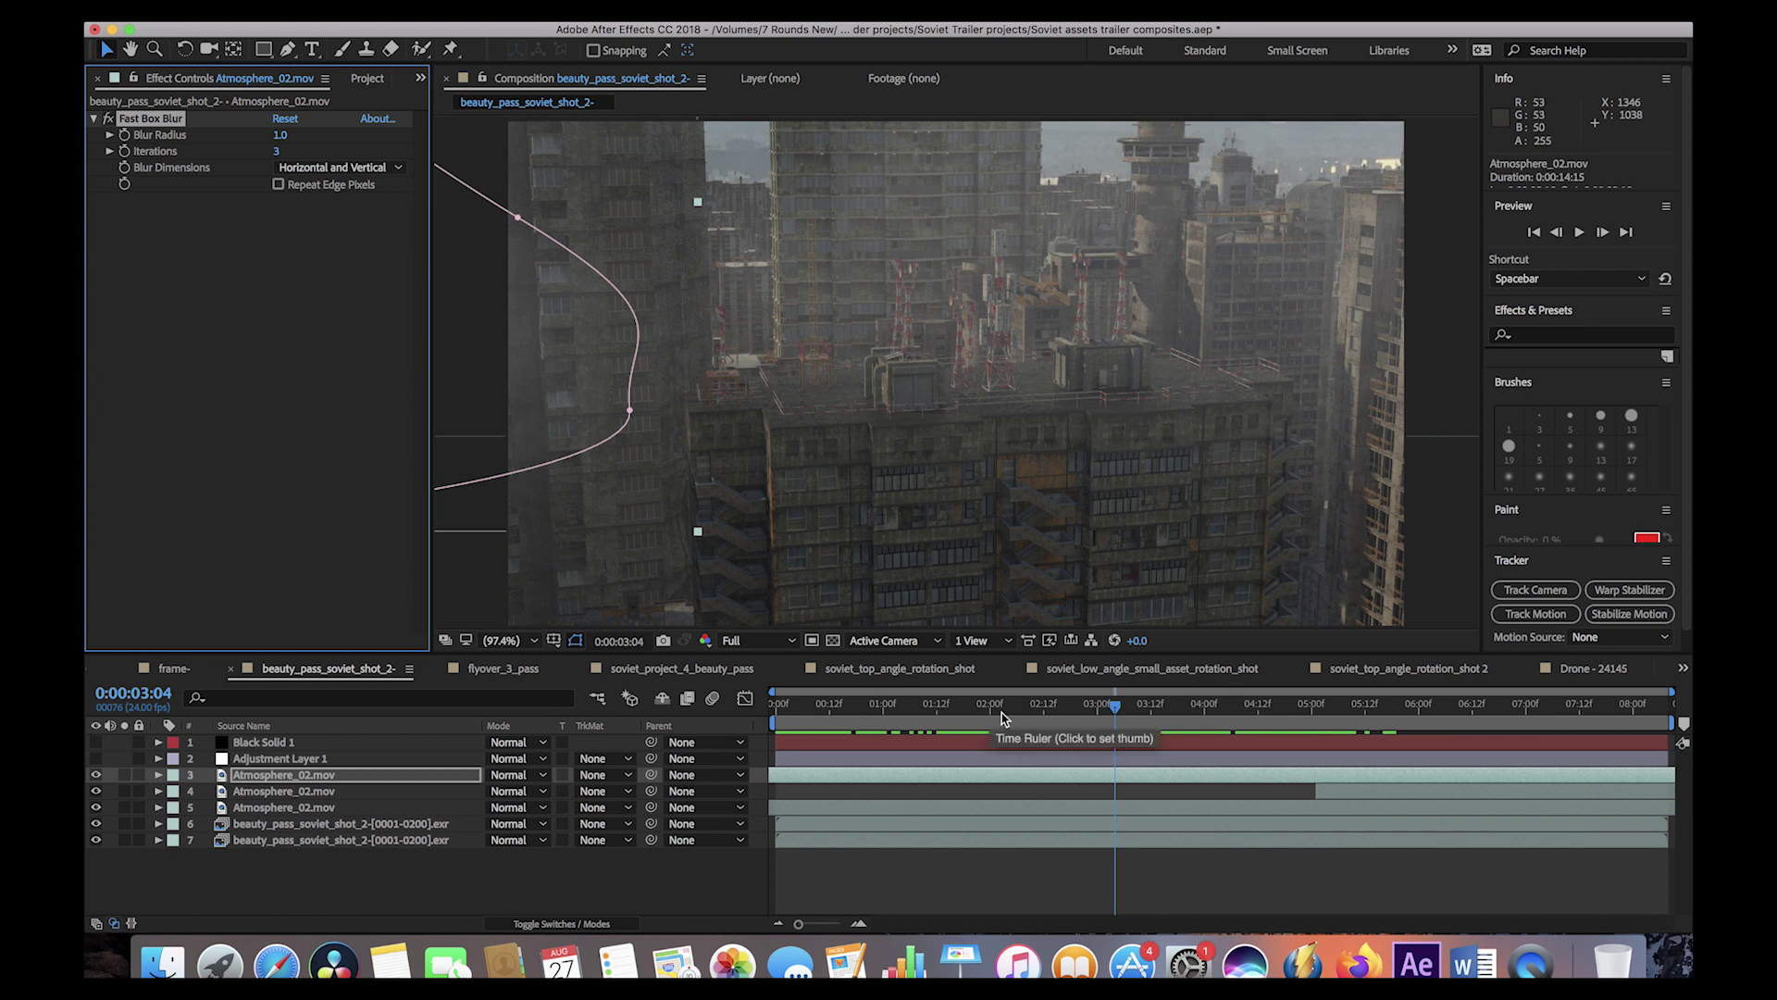
click(1001, 758)
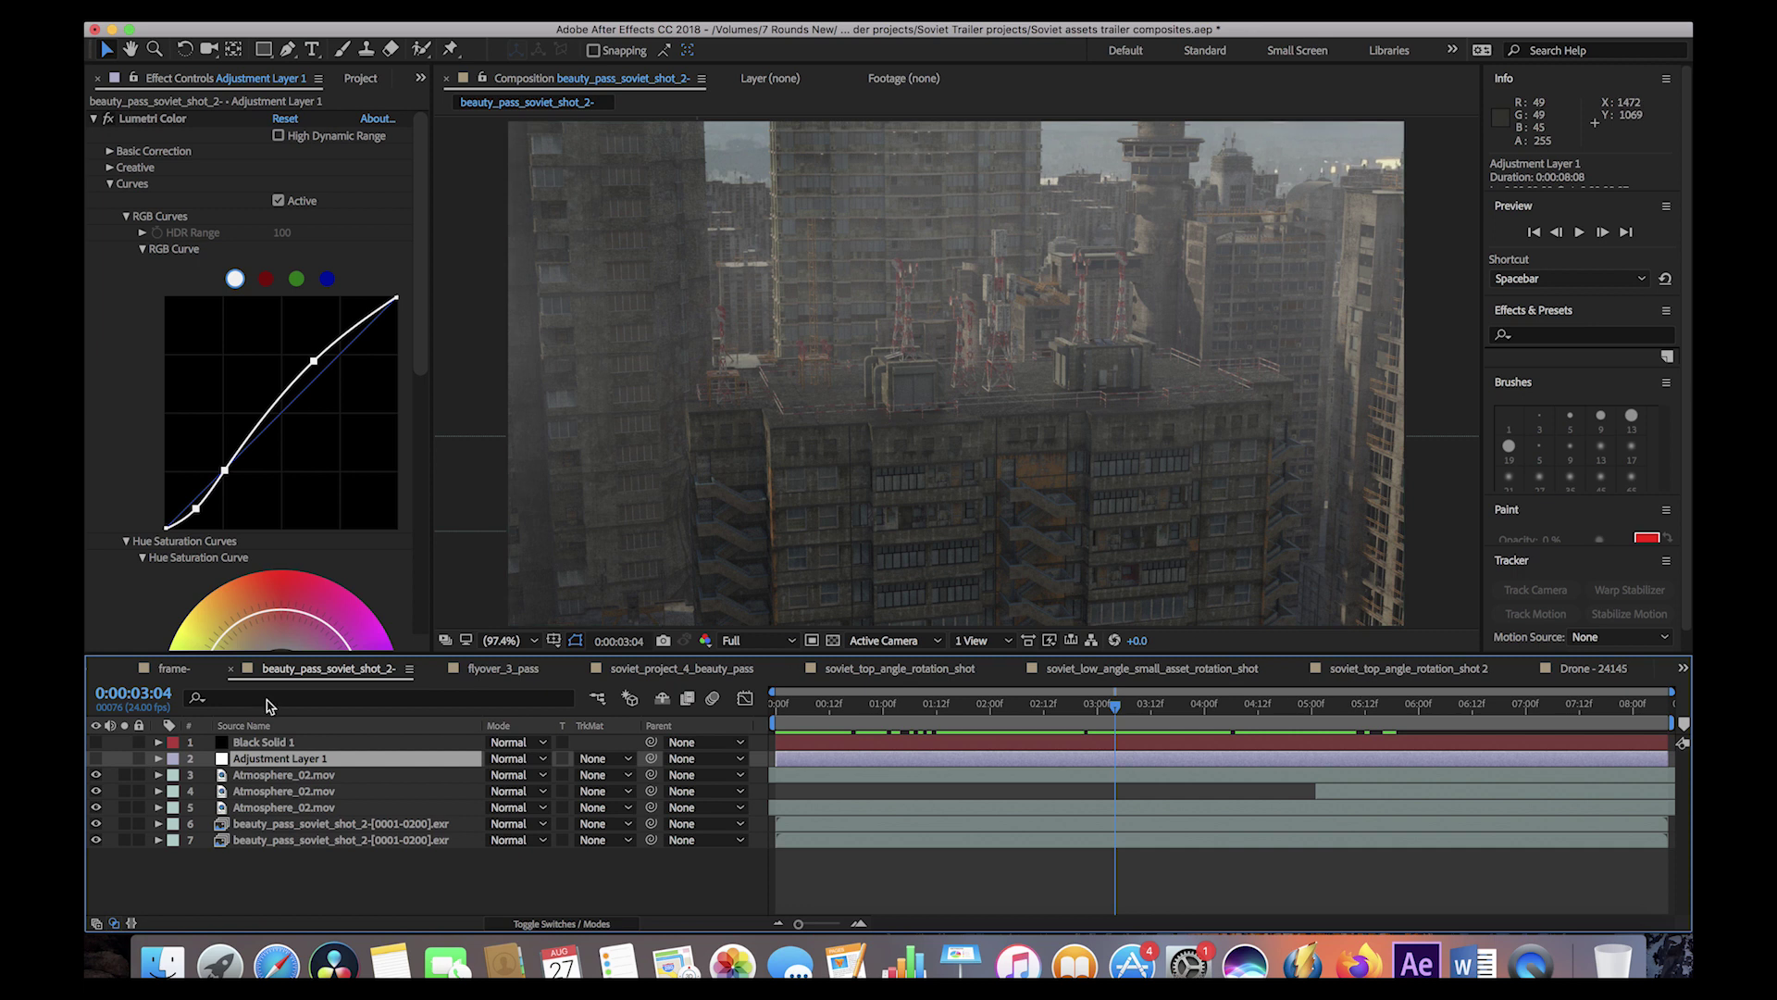
- Re-enable the Black Solid 1 letterbox and keep the Fuji ETERNA 250D Fuji 3510 look, checking 0:00:02:09
click(272, 746)
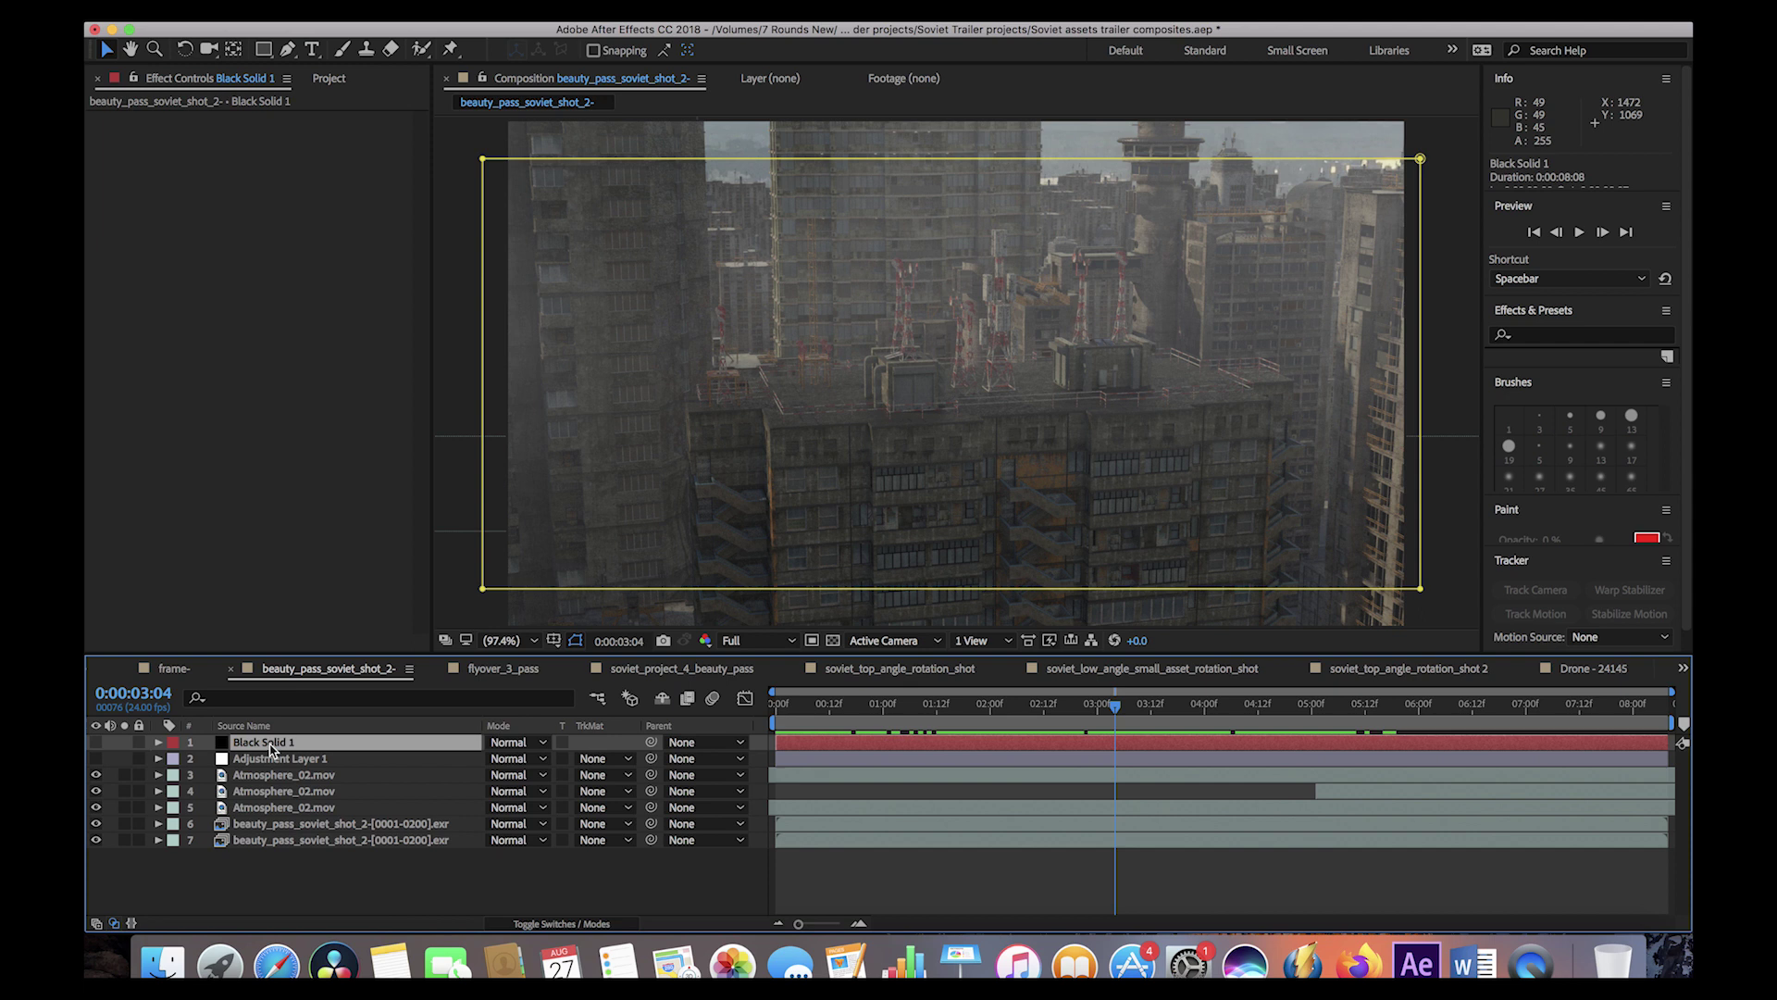
click(96, 742)
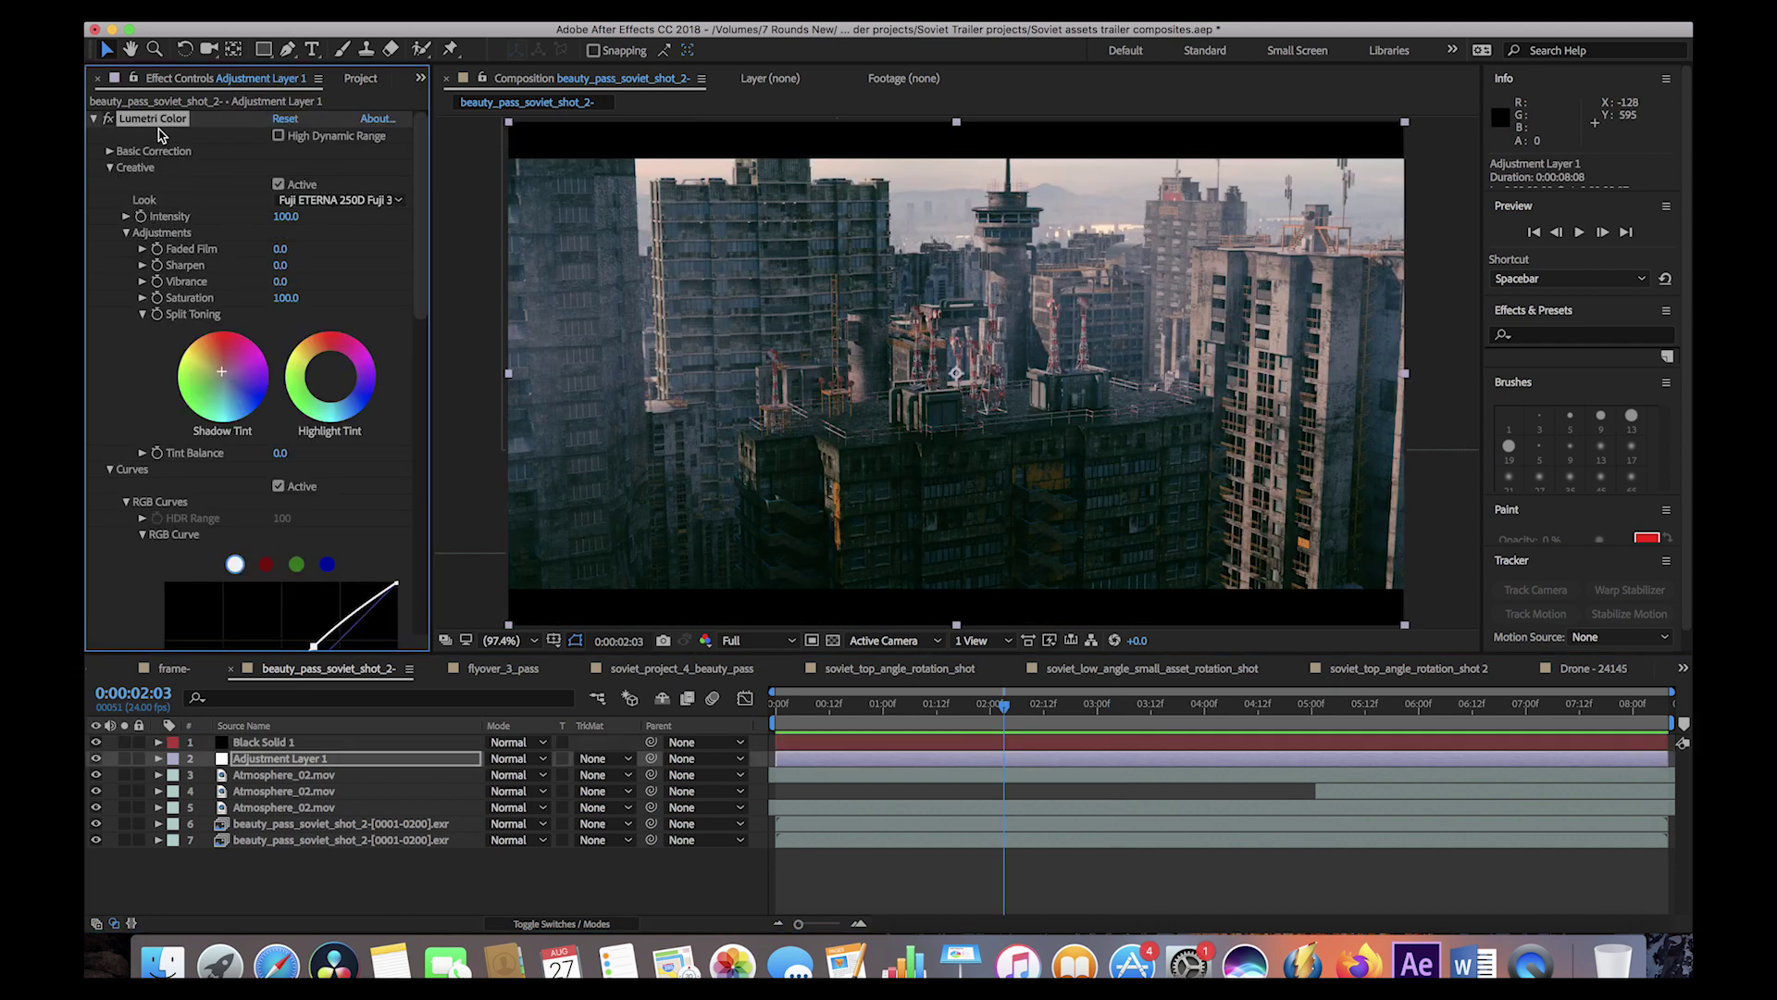
click(306, 200)
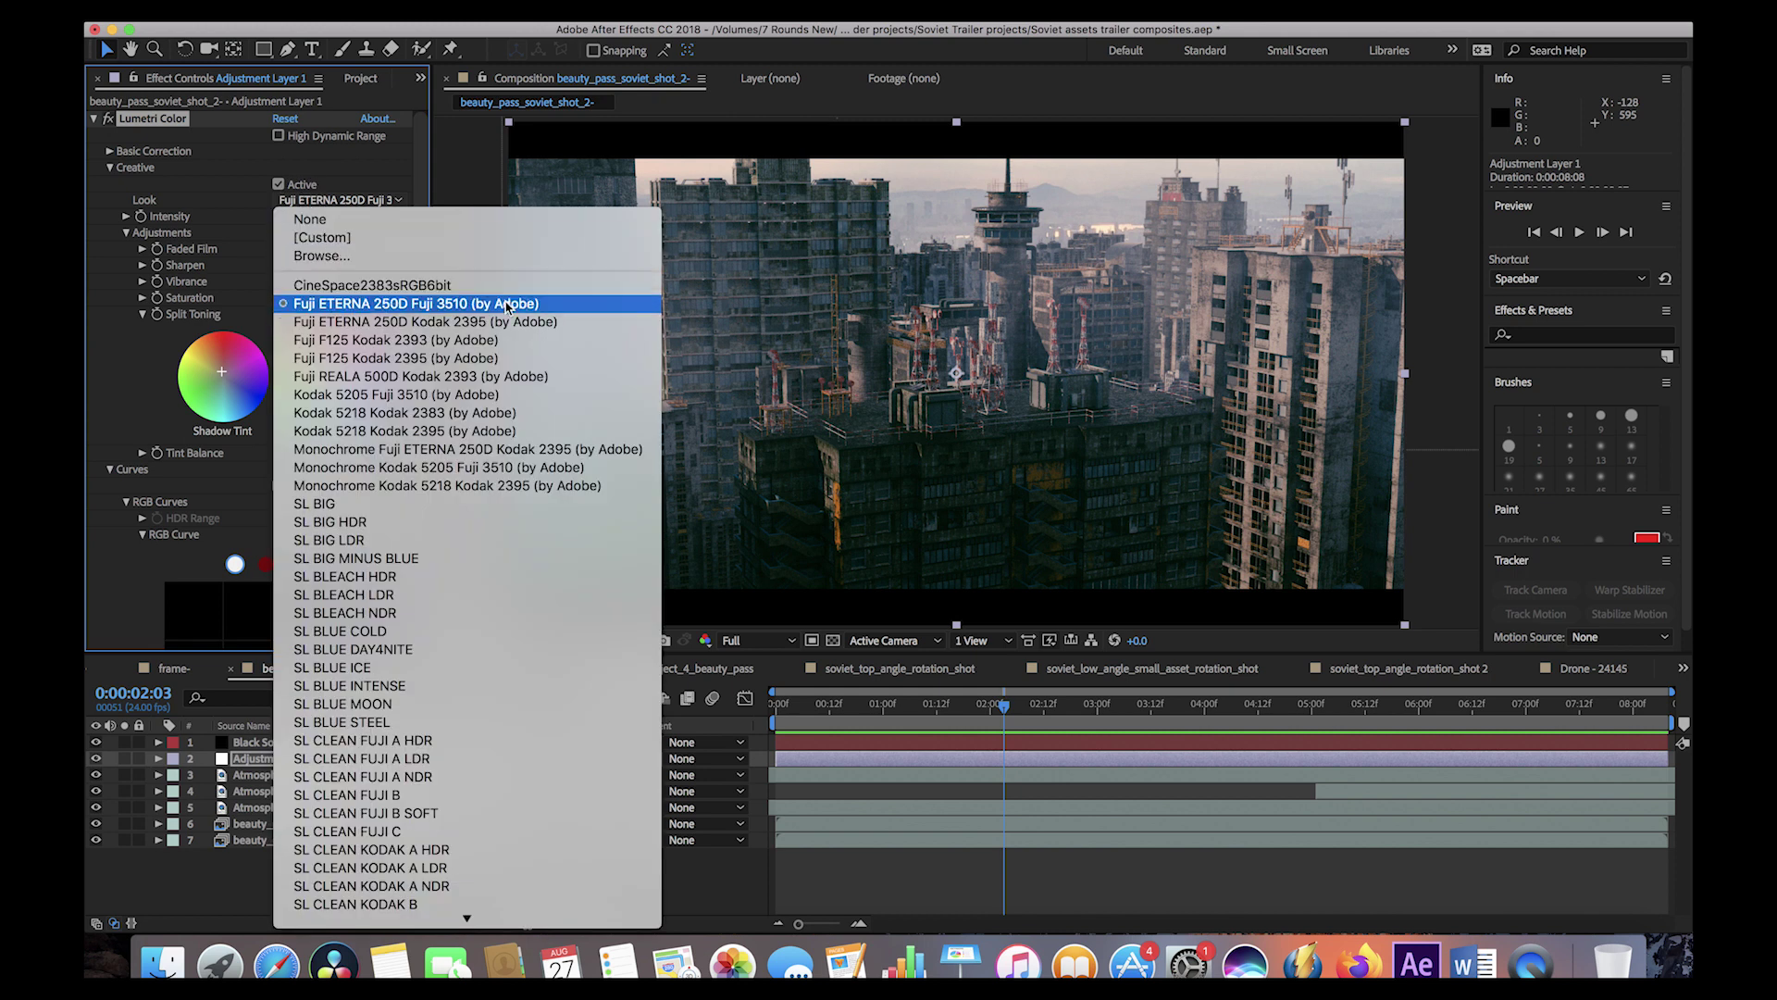
click(449, 302)
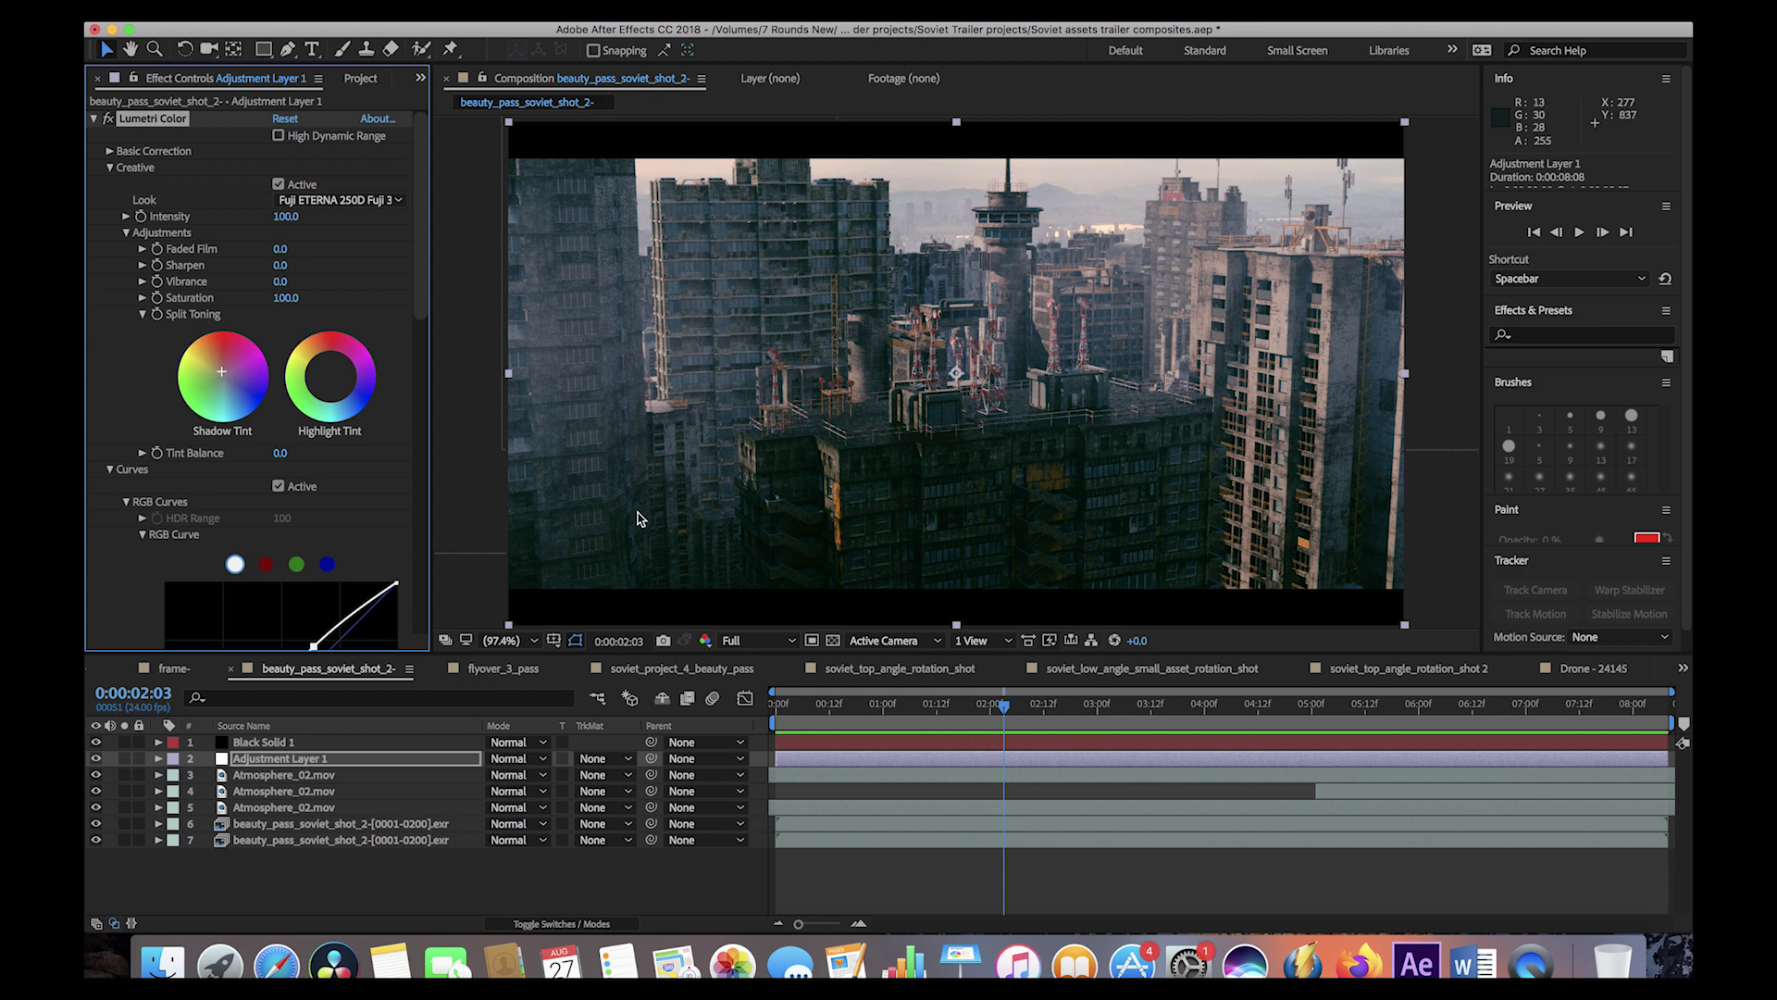
scroll(282, 422, down, 5)
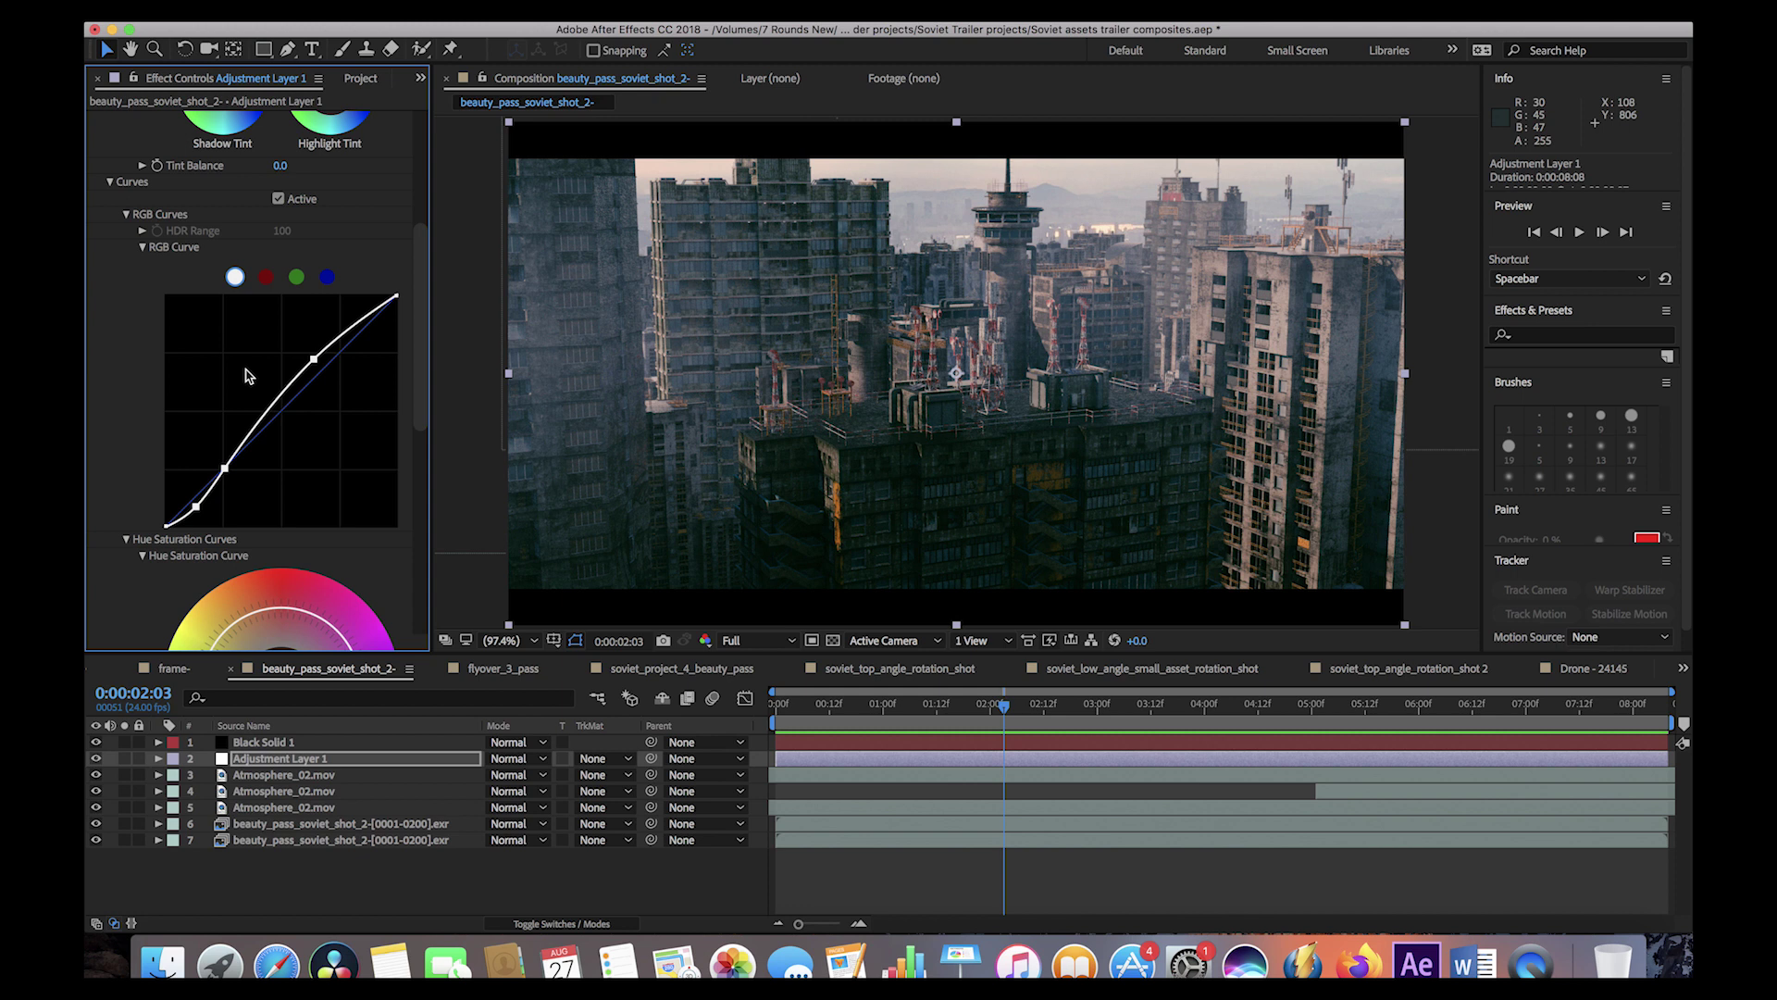
drag(1005, 705, 1034, 728)
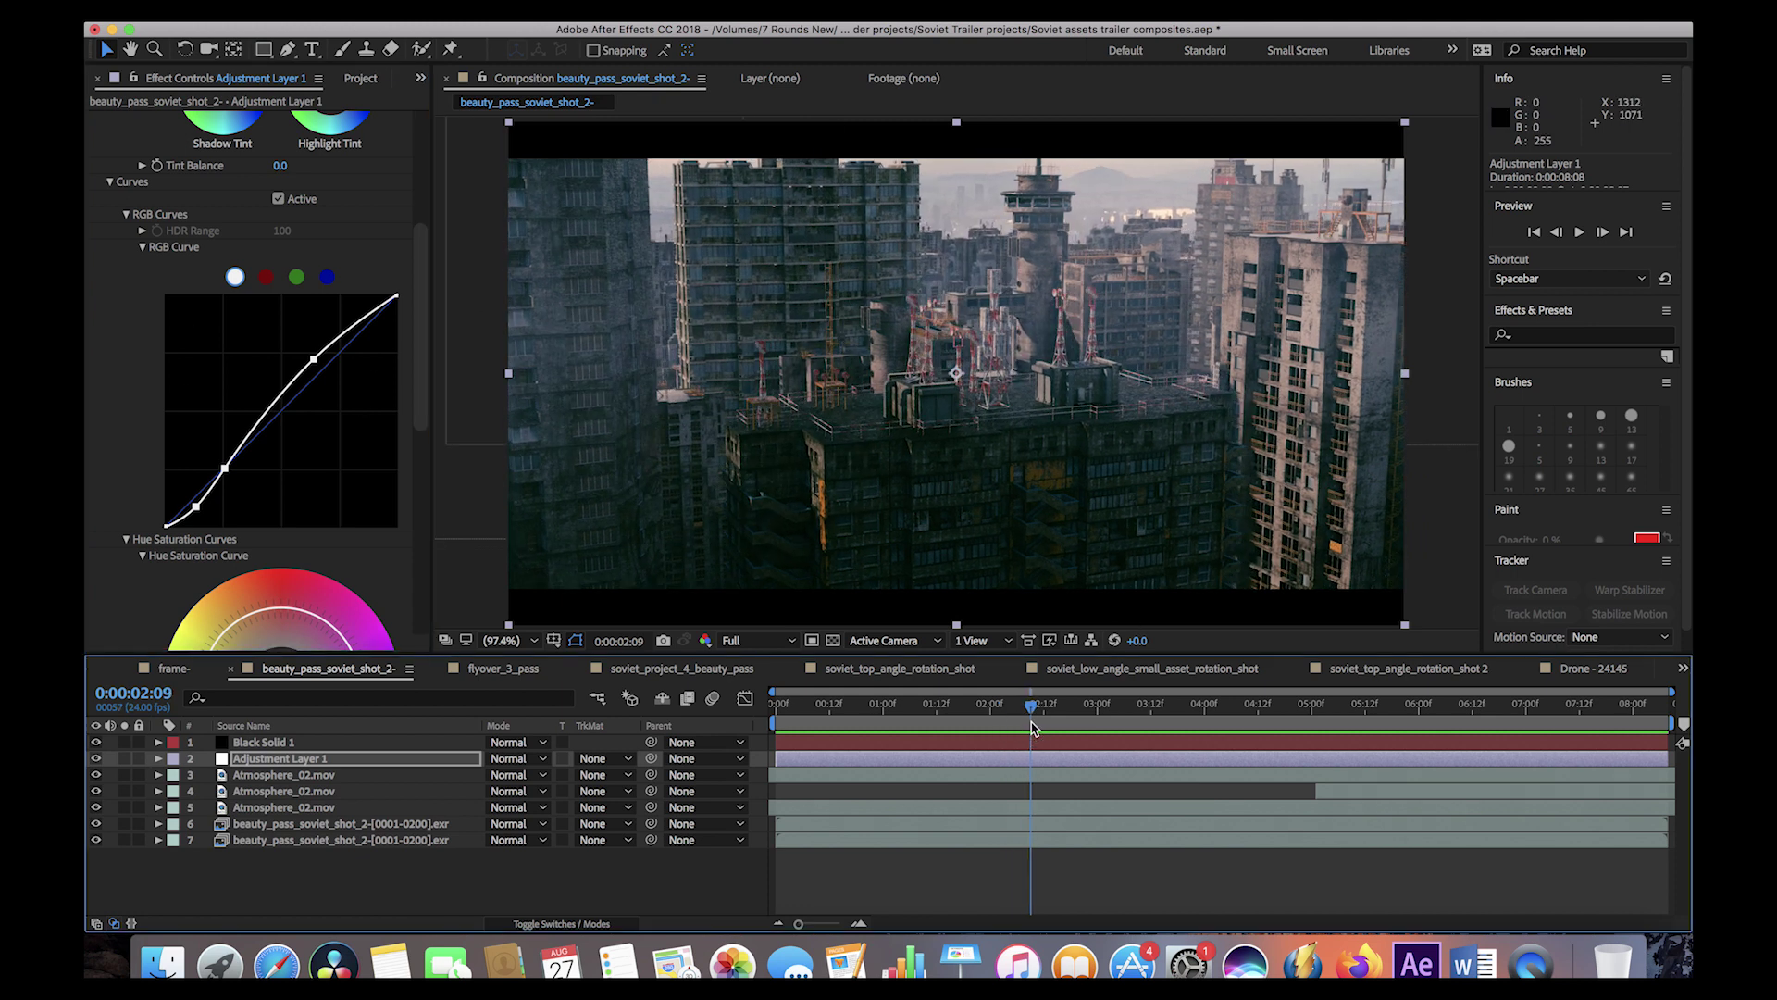